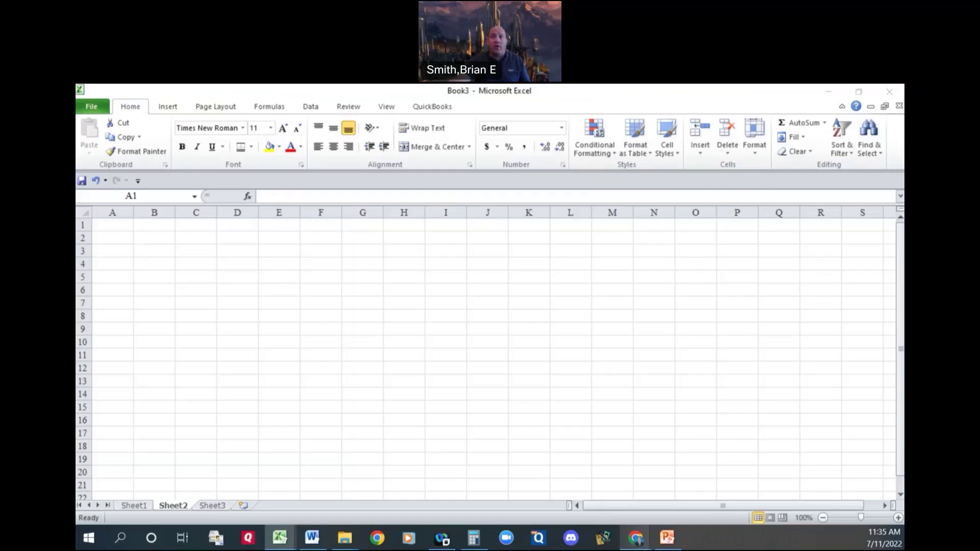
Enter the formula heading "Initial Investment / Annual net Cash Flows" in cell B2.
left_click(898, 518)
left_click(898, 518)
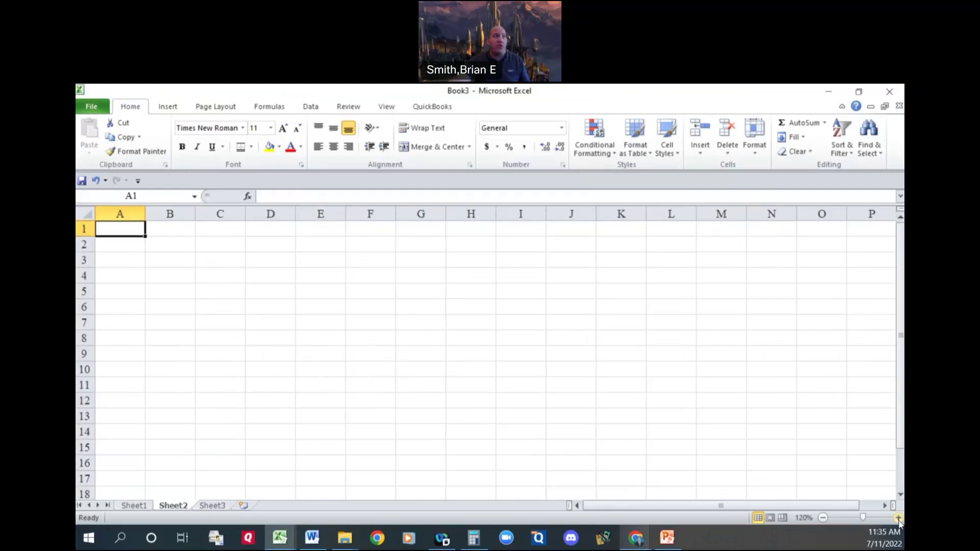
left_click(898, 518)
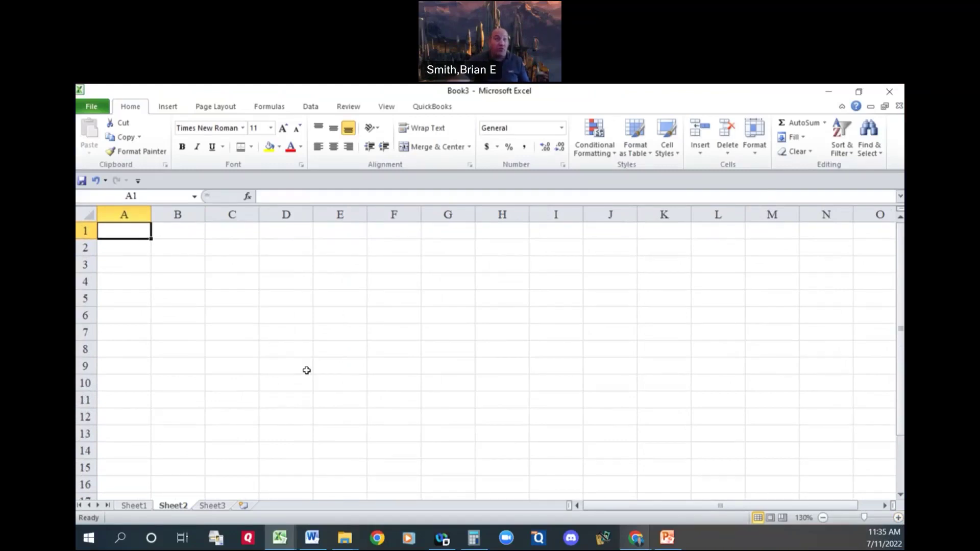
left_click(179, 248)
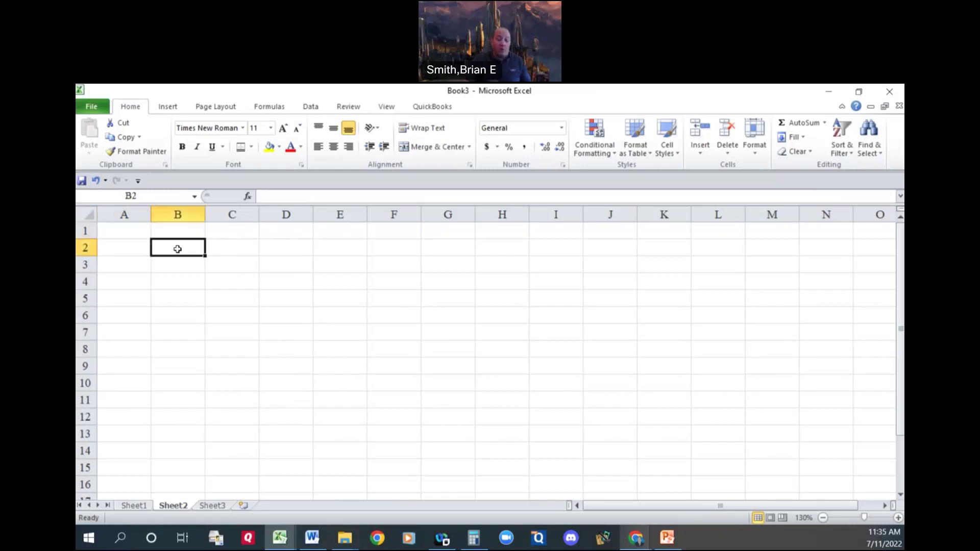
type("Ini")
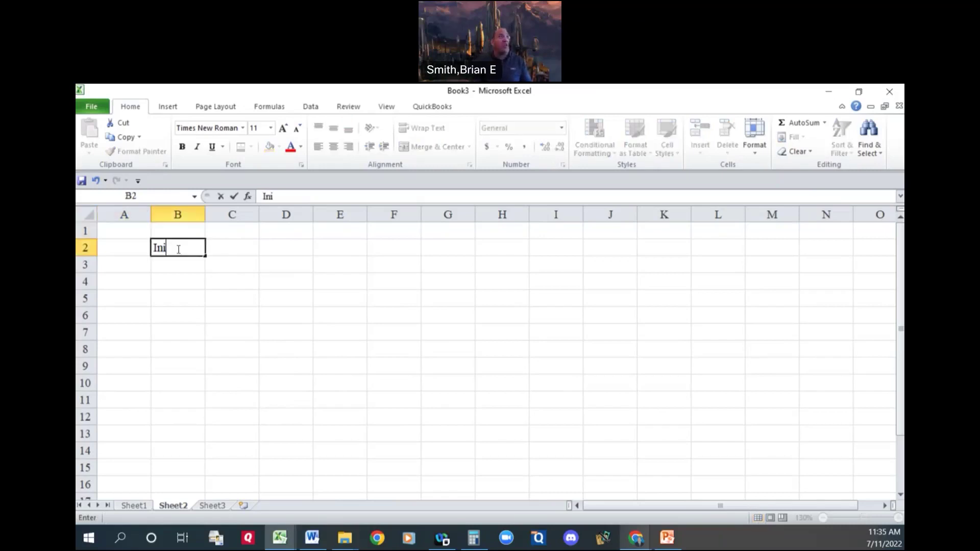
type("tial Investment")
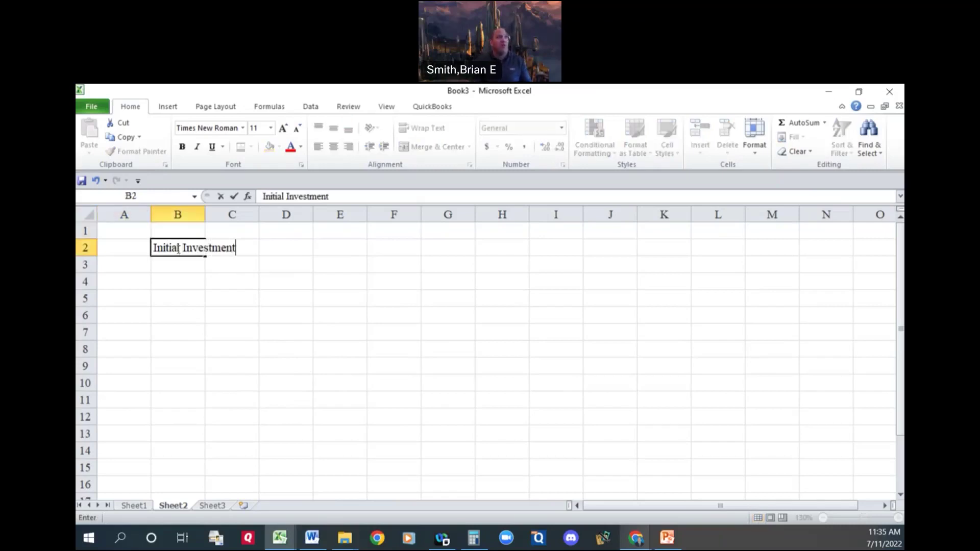
type(" / A")
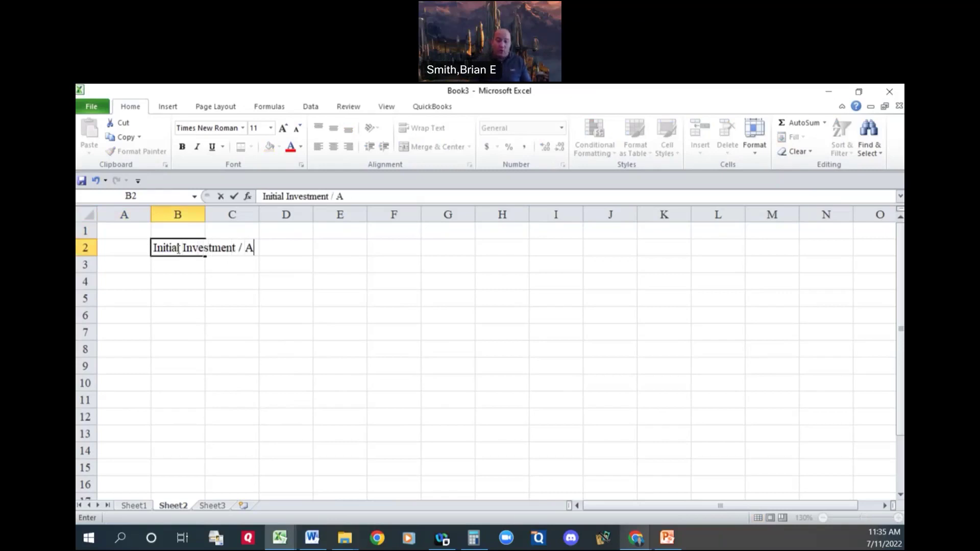
type("nnual net Cash Flows")
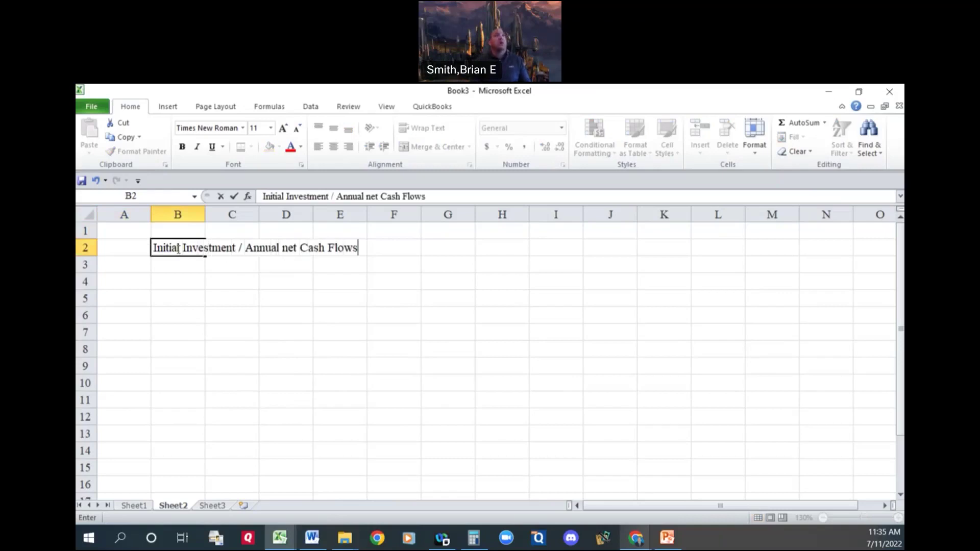
key("Return")
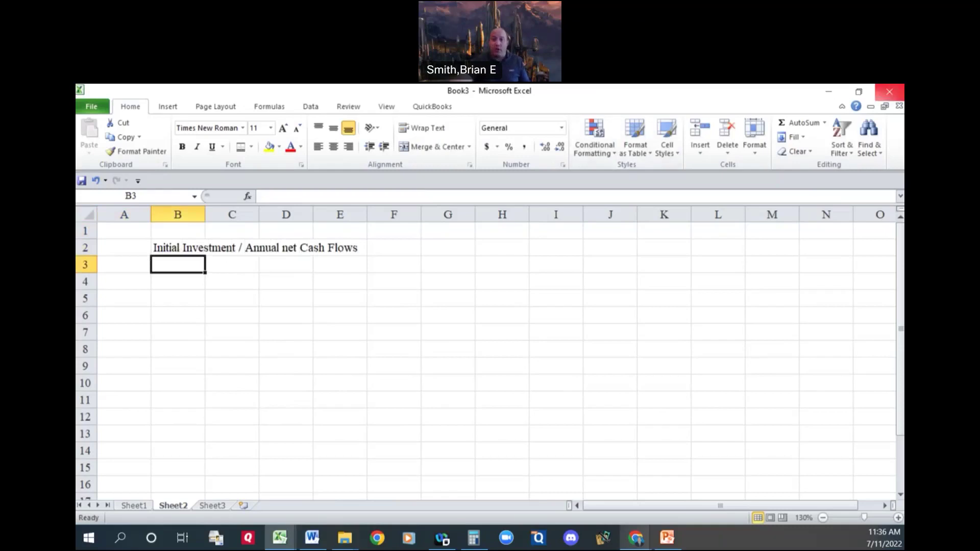
left_click(890, 92)
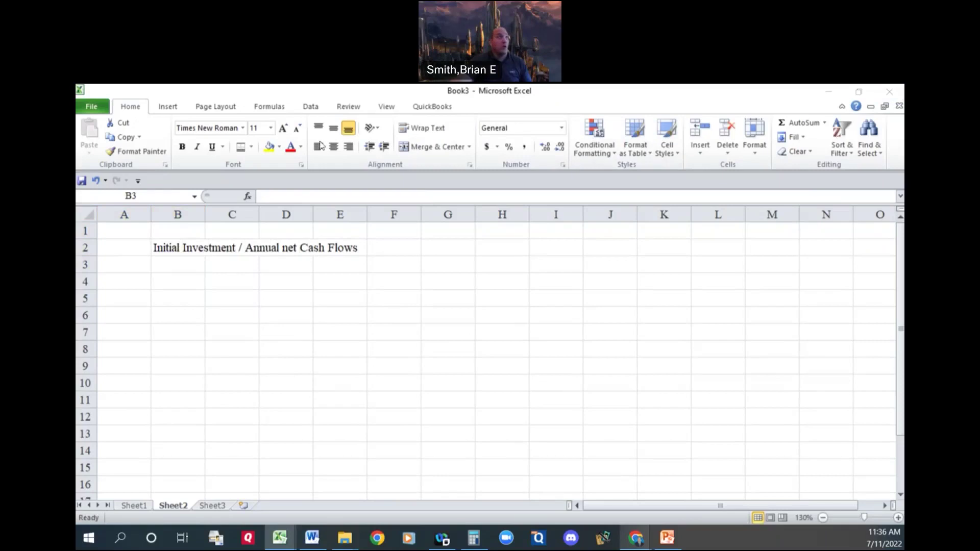
Label cell A4 "Initial Investment" and enter 12009 in cell C4.
left_click(143, 285)
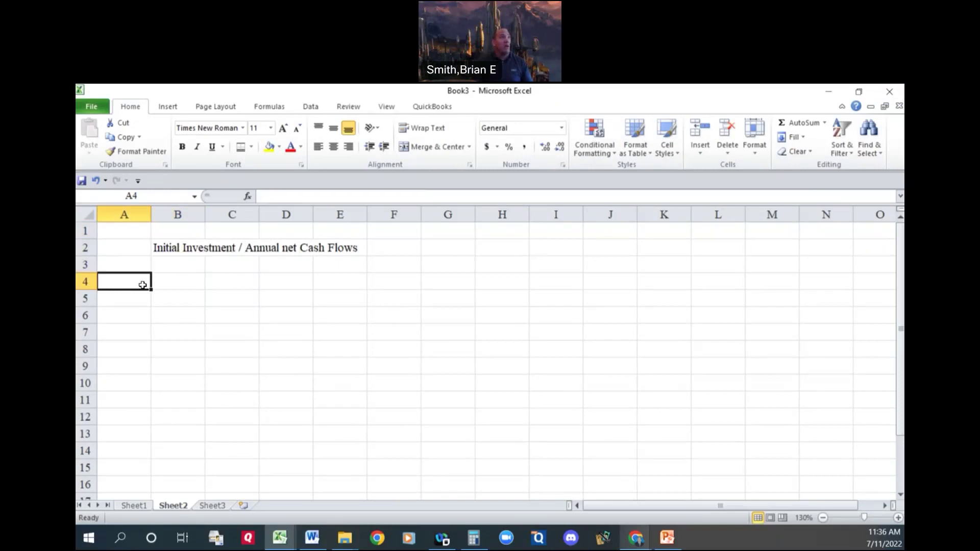
type("Initial Investme")
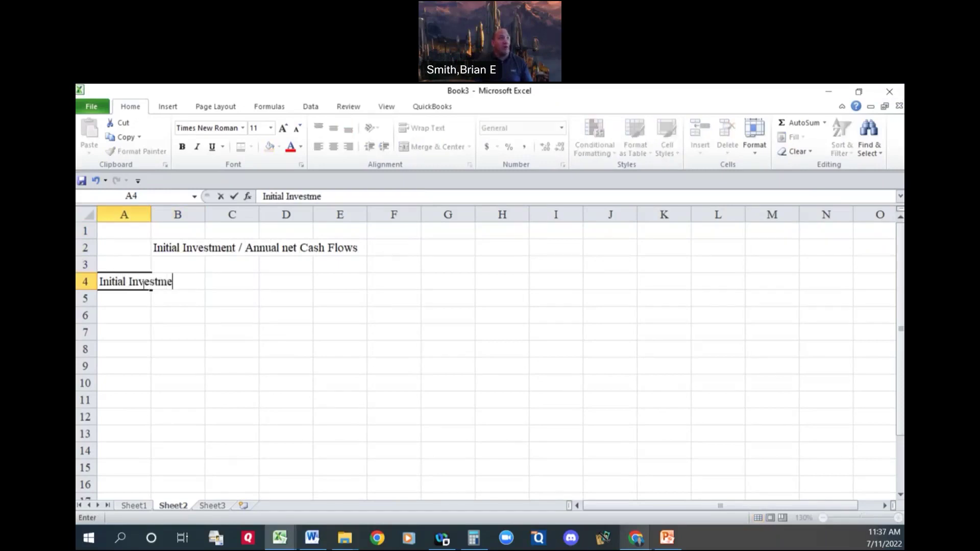
type("nt")
key("Tab")
key("Tab")
type("12")
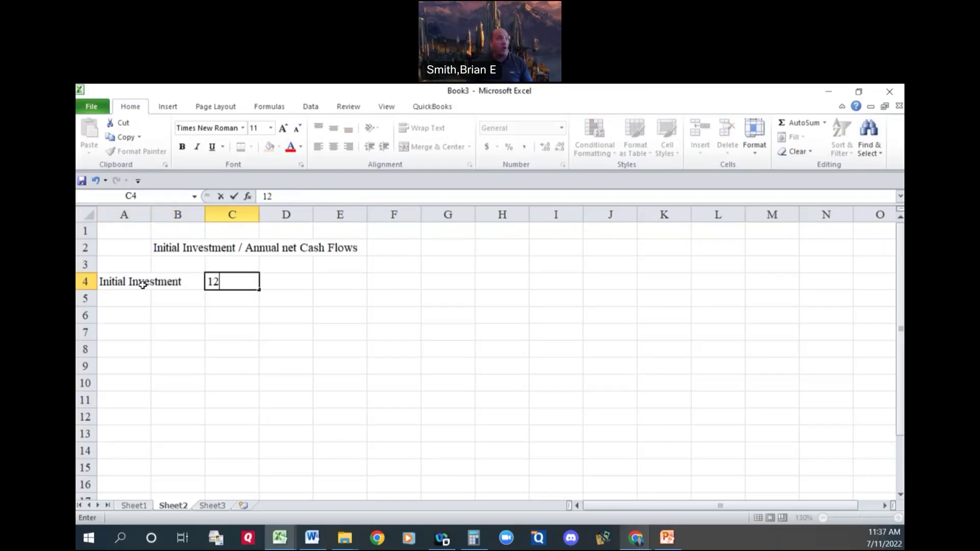
type("009")
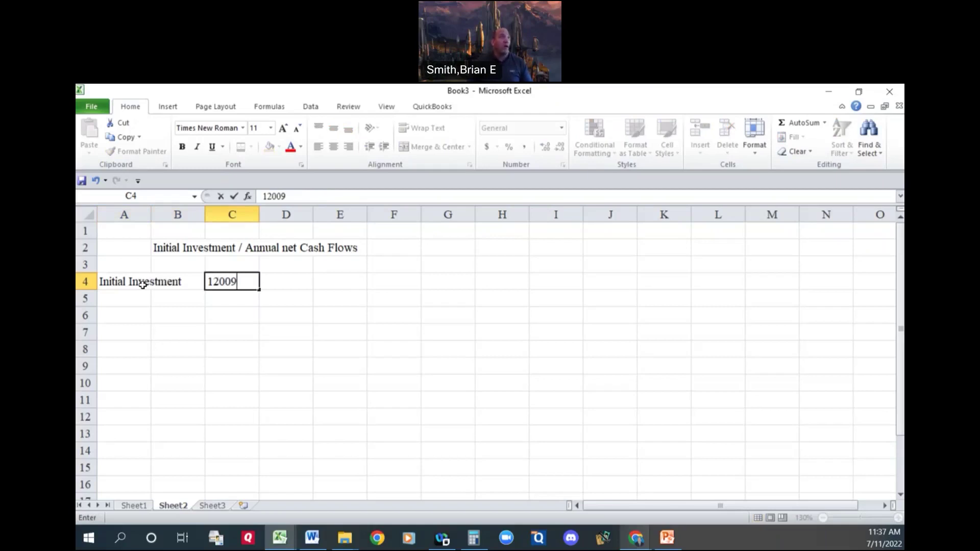
key("Return")
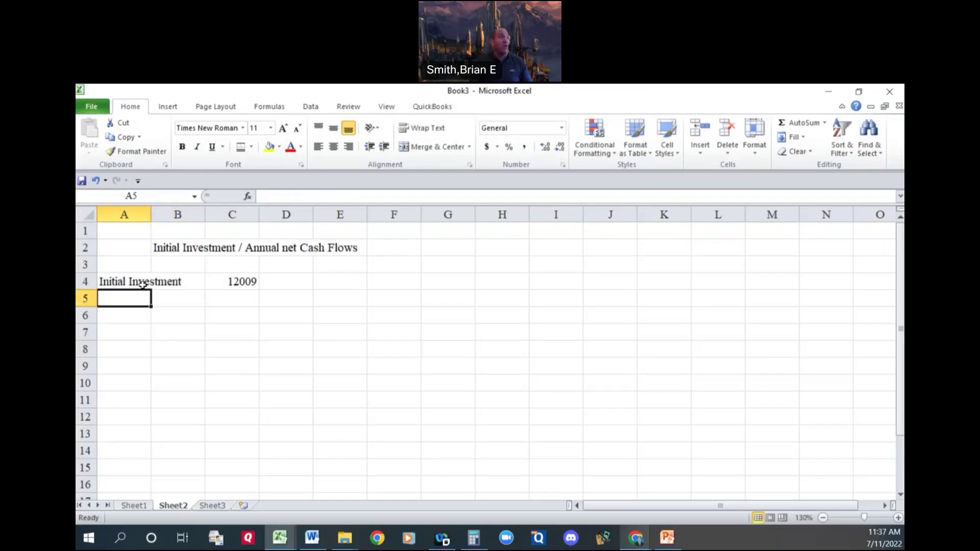
Create a "Year" column headed in cell A6, with years 1, 2 and 3 in A7 to A9.
key("Return")
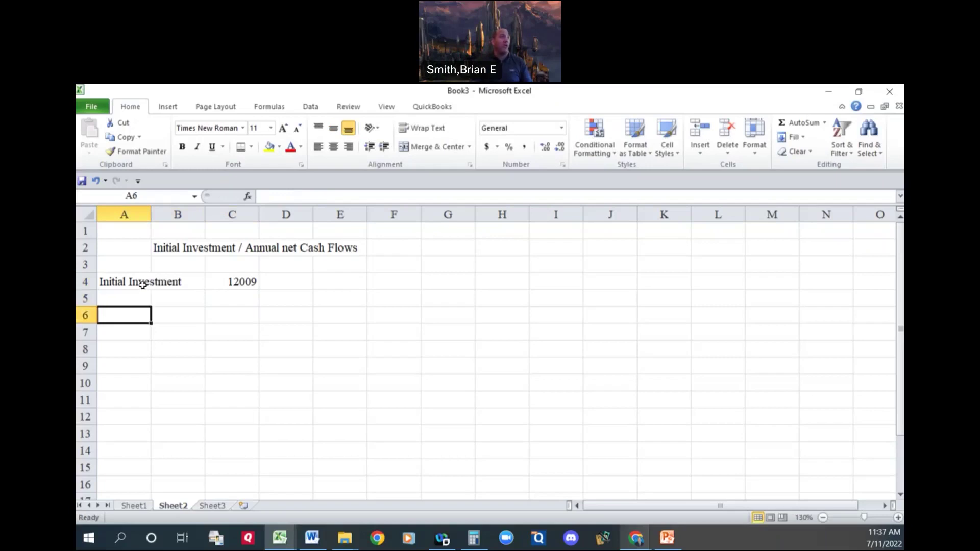
type("Year")
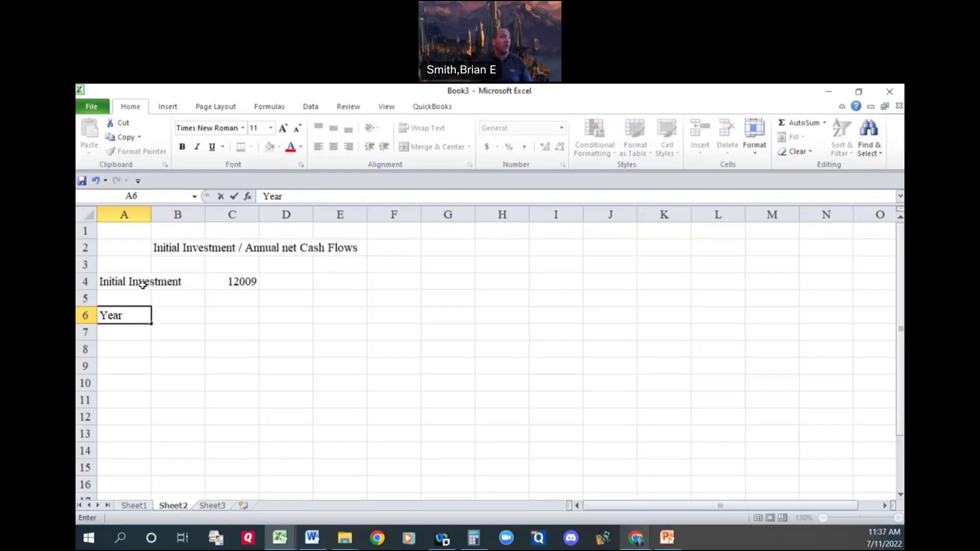
key("Tab")
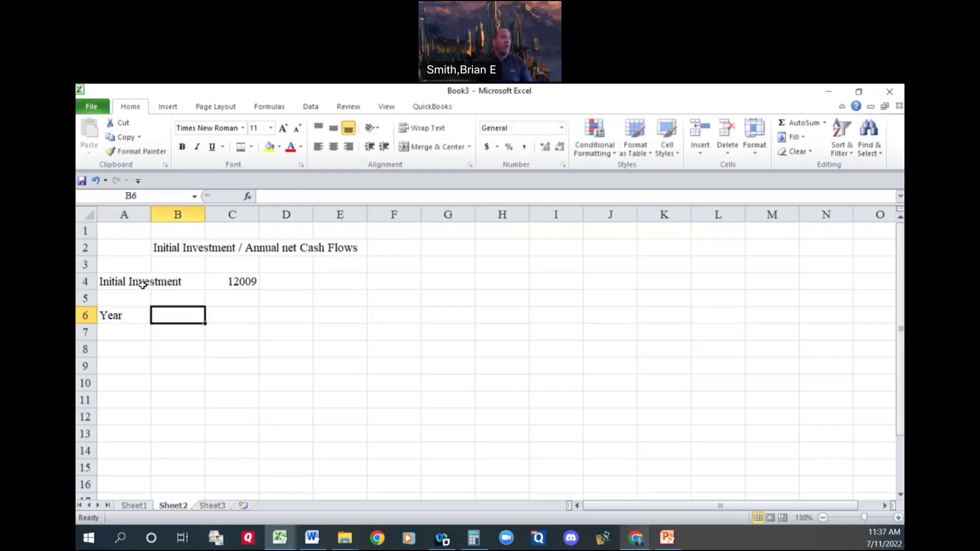
key("Return")
type("1")
key("Return")
type("2")
key("Return")
type("3")
key("Return")
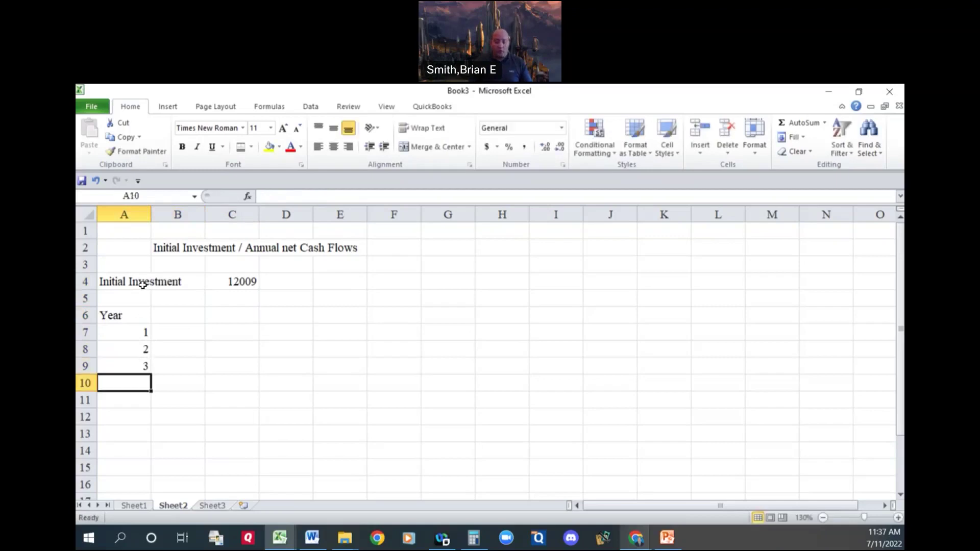
Add a "Cash Flow" heading in cell B6 and enter 5000 for each of the three years below it.
key("Right")
key("Up")
key("Up")
key("Up")
key("Right")
key("Left")
key("Up")
type("Cash Flow")
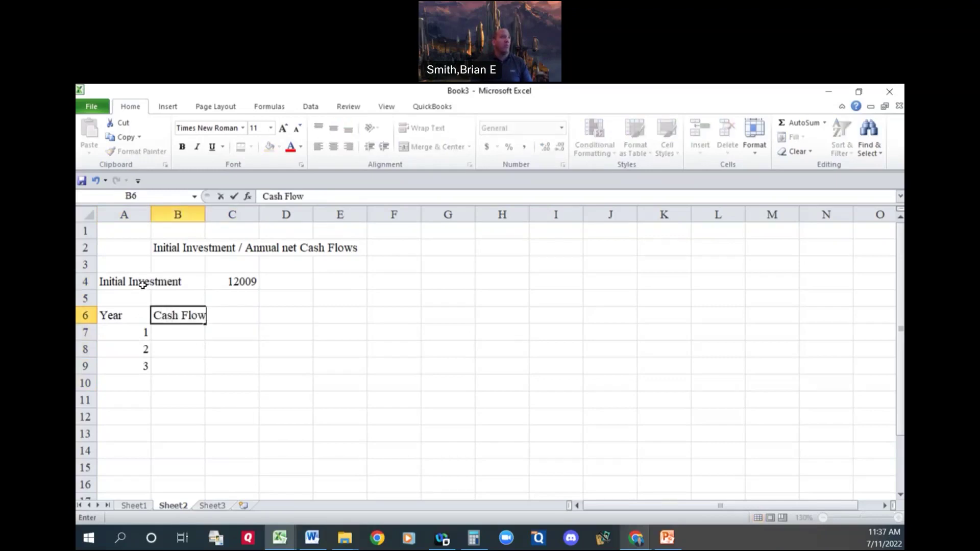
key("Return")
type("5000")
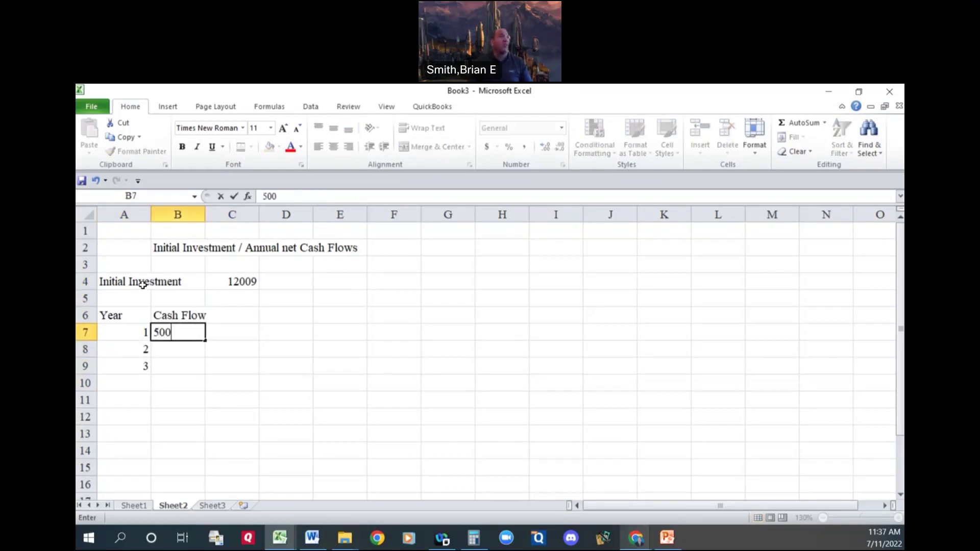
key("Return")
type("5000")
key("Return")
type("5000")
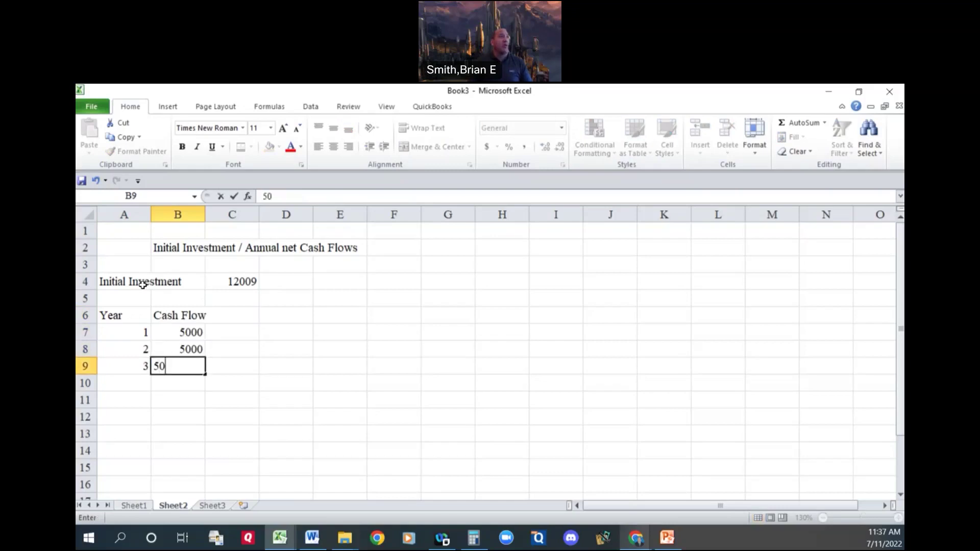
key("Return")
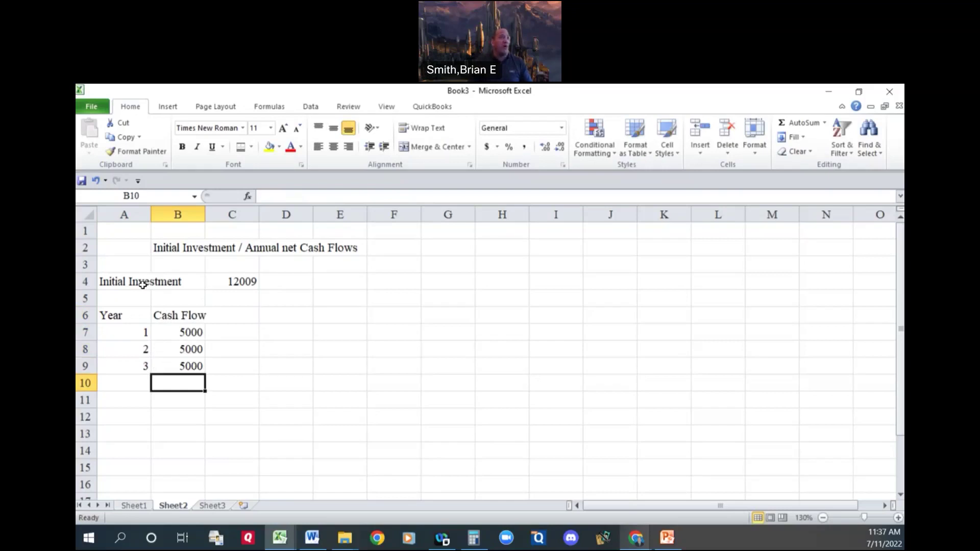
Calculate the initial investment divided by the annual cash flow in cell D10 with the formula =C4/B9.
key("Right")
key("Right")
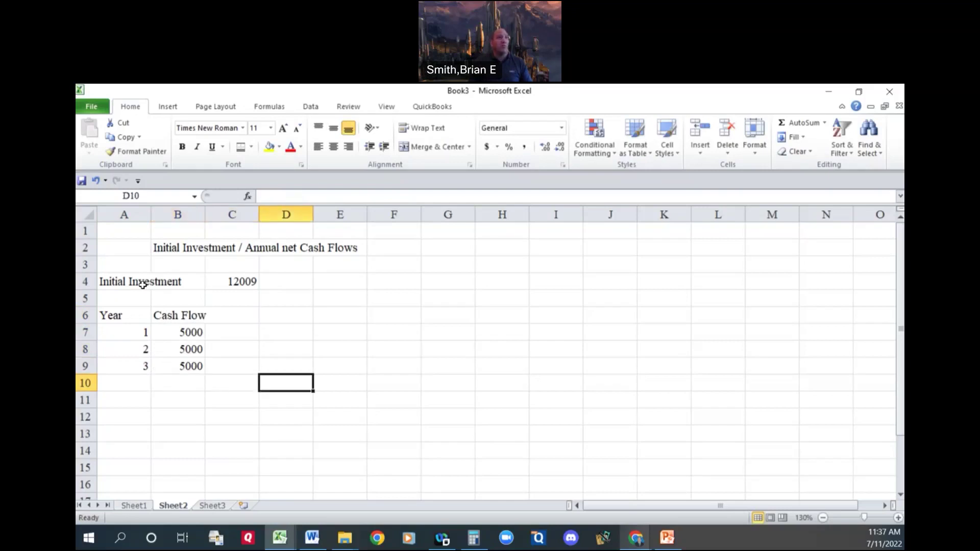
type("=")
key("Up")
key("Up")
key("Up")
key("Up")
key("Up")
key("Up")
key("Left")
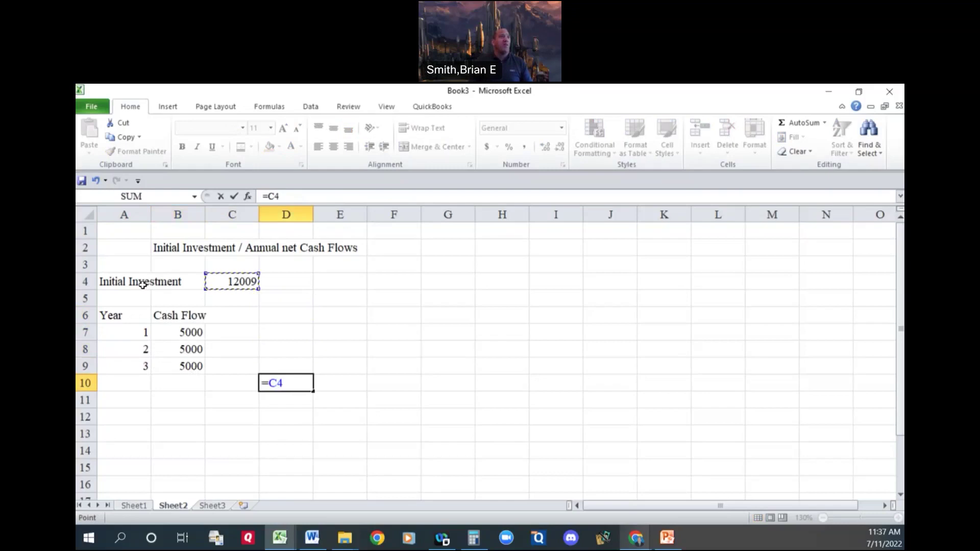
type("/")
key("Left")
key("Left")
key("Up")
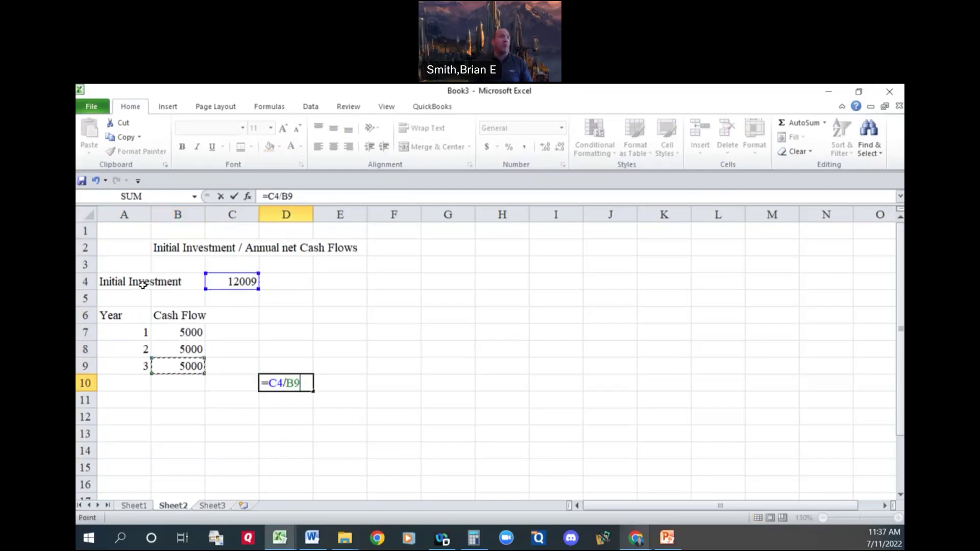
key("Return")
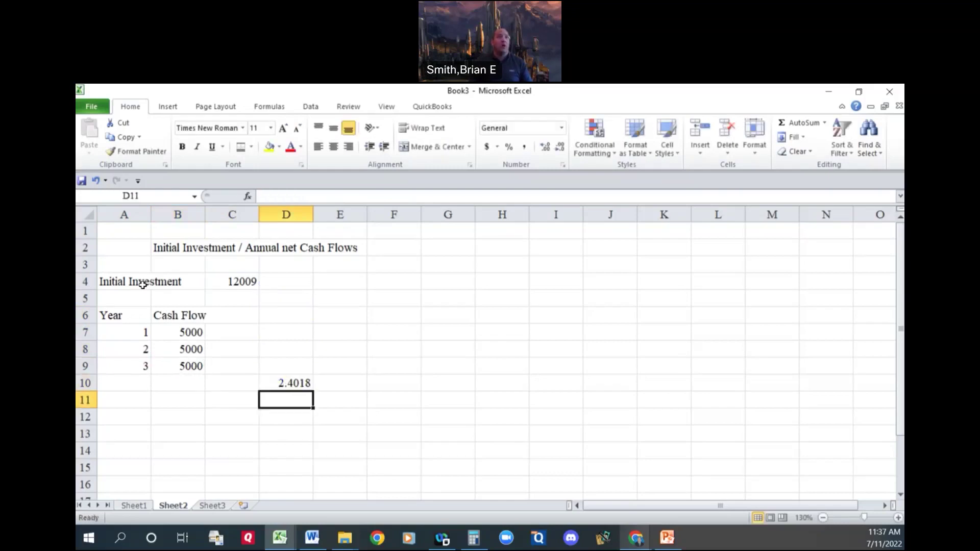
key("Up")
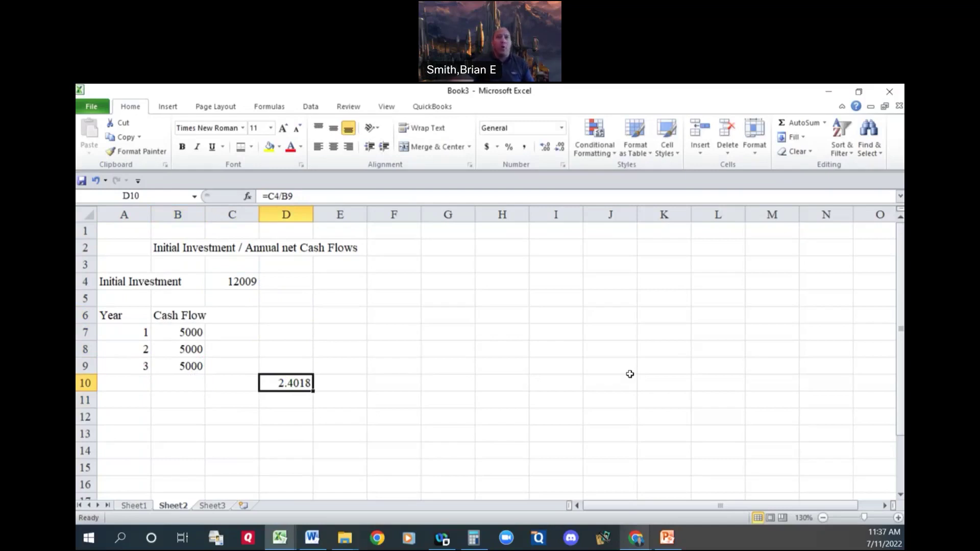
Switch to the O'Reilly Mathematical Tables page in Chrome and find Table 2, Present Value of an Annuity.
mouse_move(641, 542)
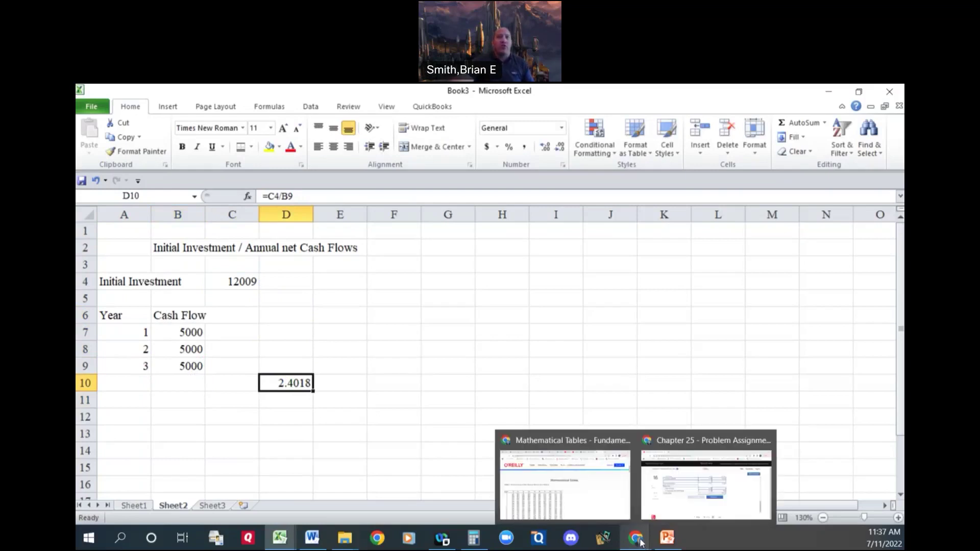
left_click(587, 506)
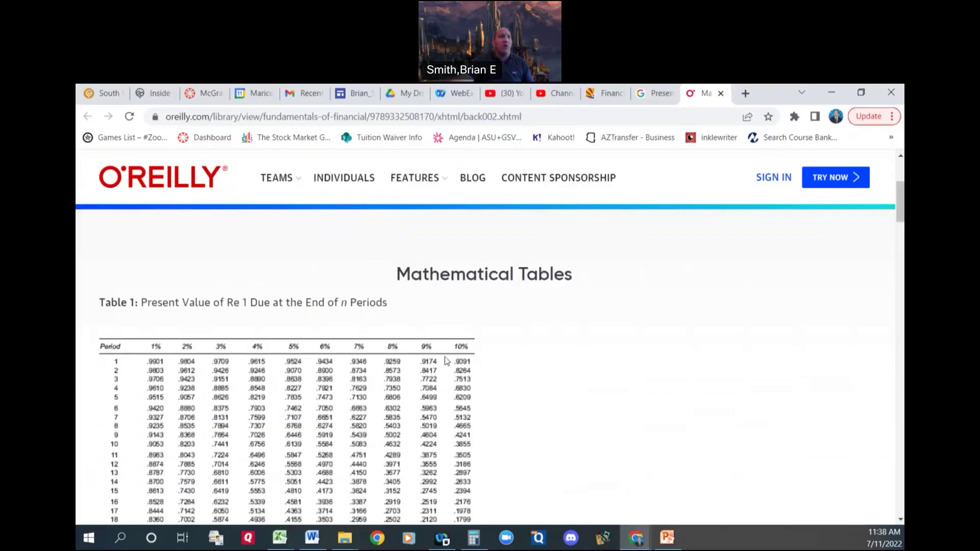
scroll(448, 362, "down", 10)
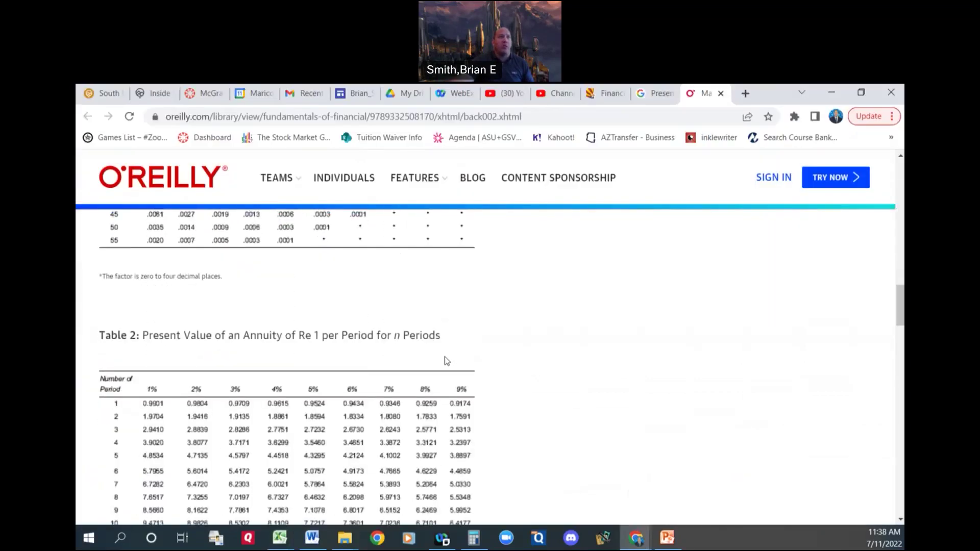
scroll(447, 361, "down", 2)
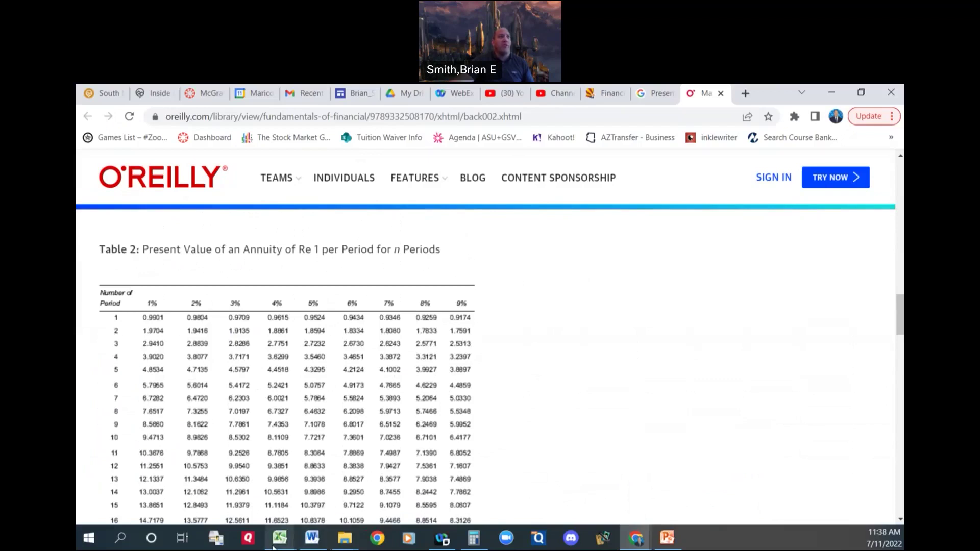
Return to the Book3 workbook in Excel and dock its window beside the annuity table.
mouse_move(273, 545)
left_click(832, 504)
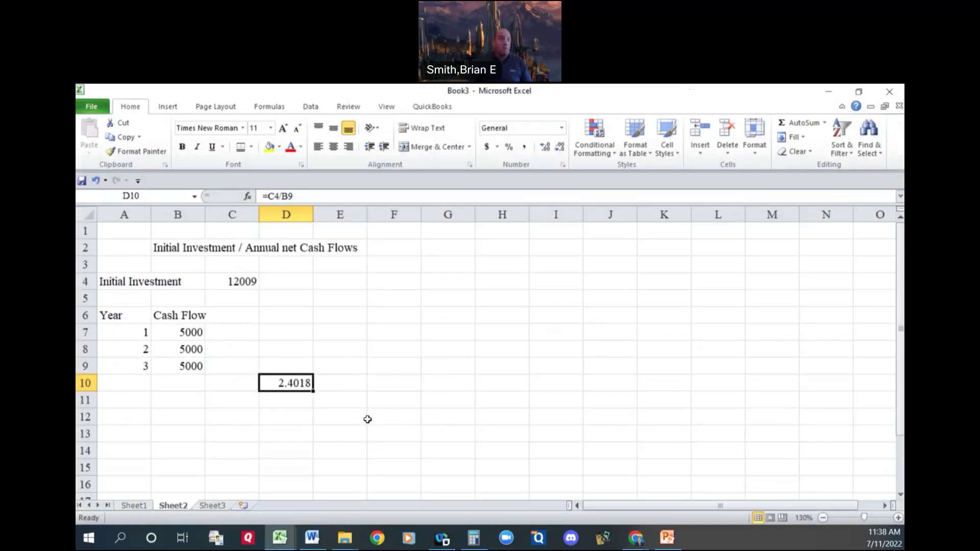
key("super+Right")
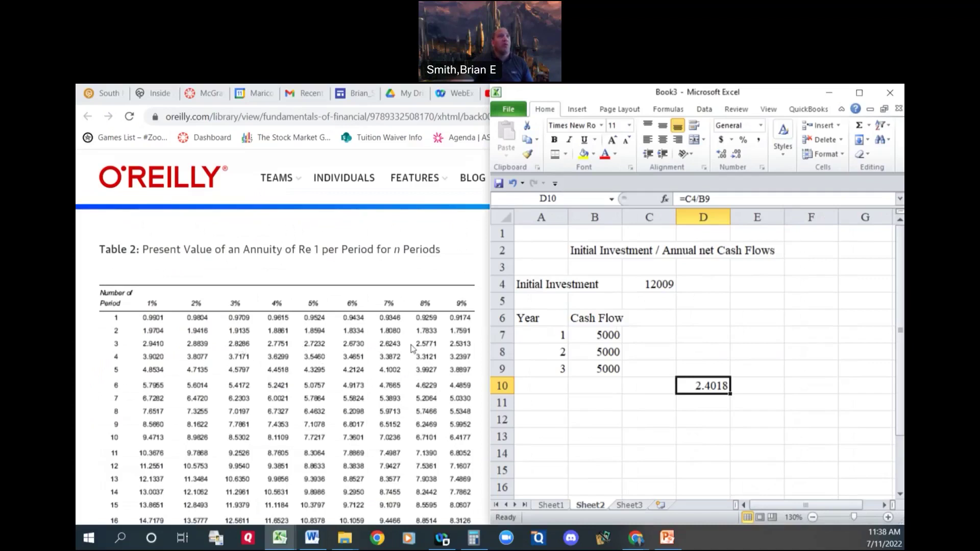
Find the 10% to 32% section of the annuity table in Chrome and bring Excel back beside it for comparison.
left_click(430, 389)
scroll(430, 389, "down", 10)
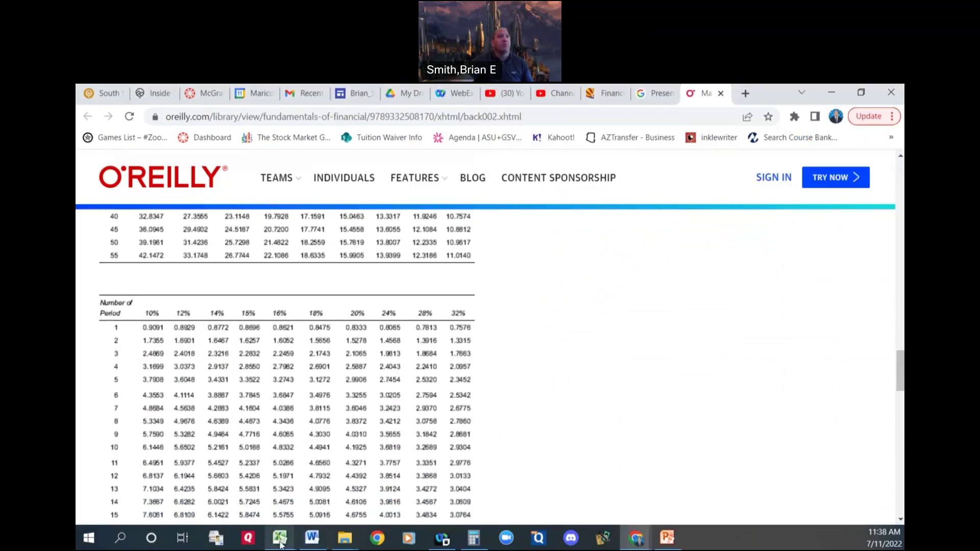
mouse_move(280, 541)
left_click(848, 484)
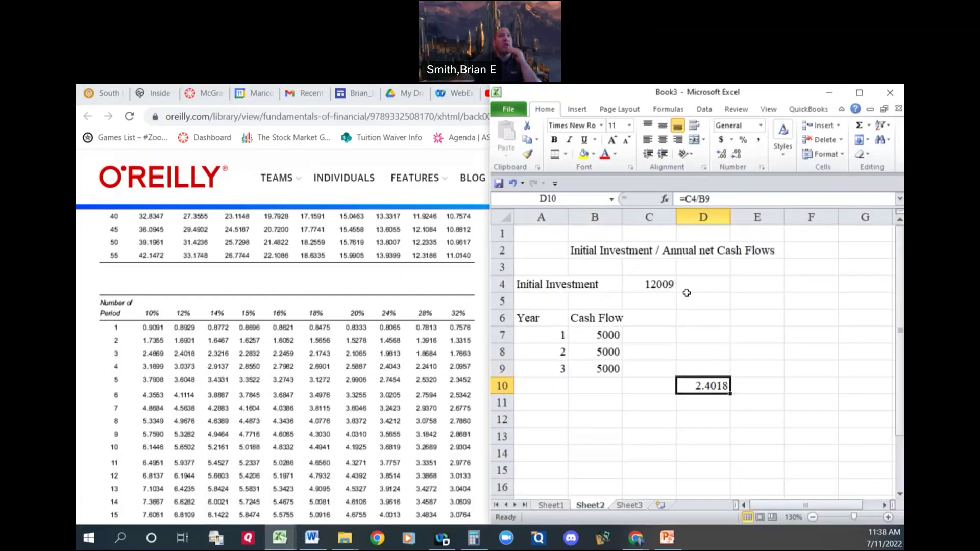
Label cell B12 "IRR =" and enter the rate .12 in C12.
left_click(596, 419)
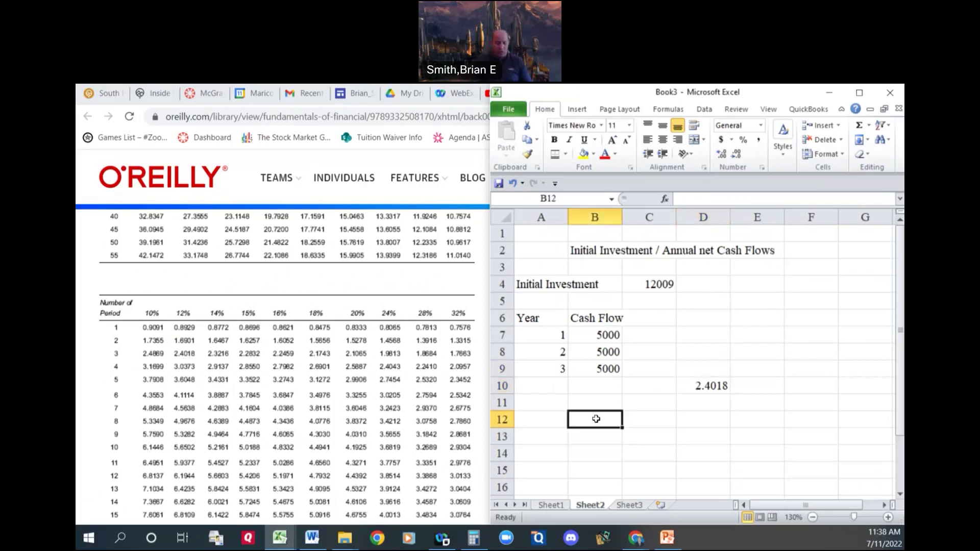
type("IRR =")
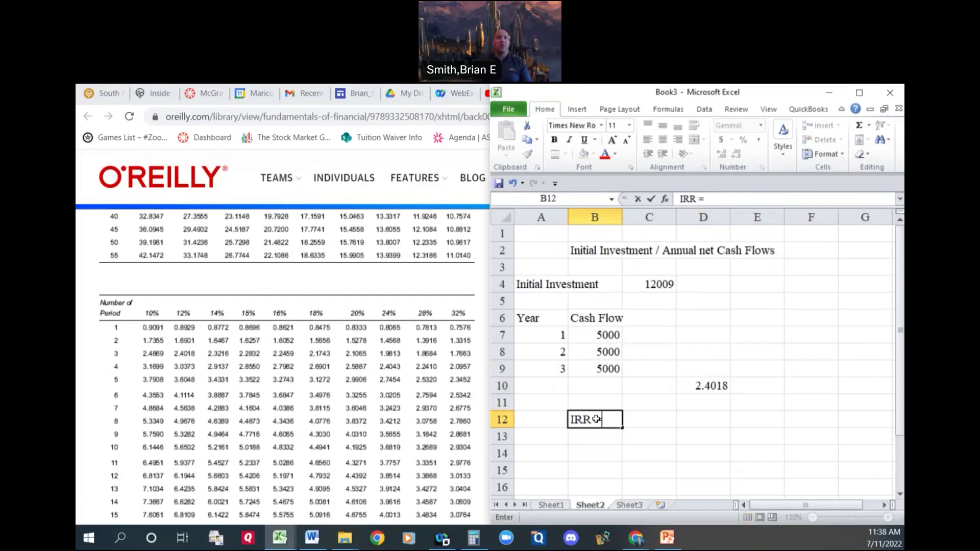
key("Tab")
type("12")
key("BackSpace")
key("BackSpace")
type(".12")
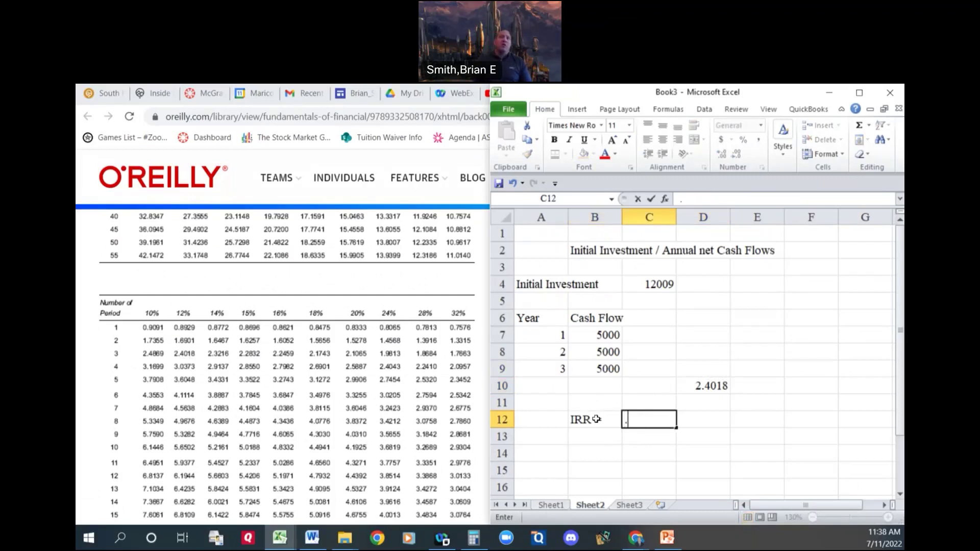
key("Return")
Format the rate in C12 as a percentage with one decimal place.
left_click(596, 420)
key("Tab")
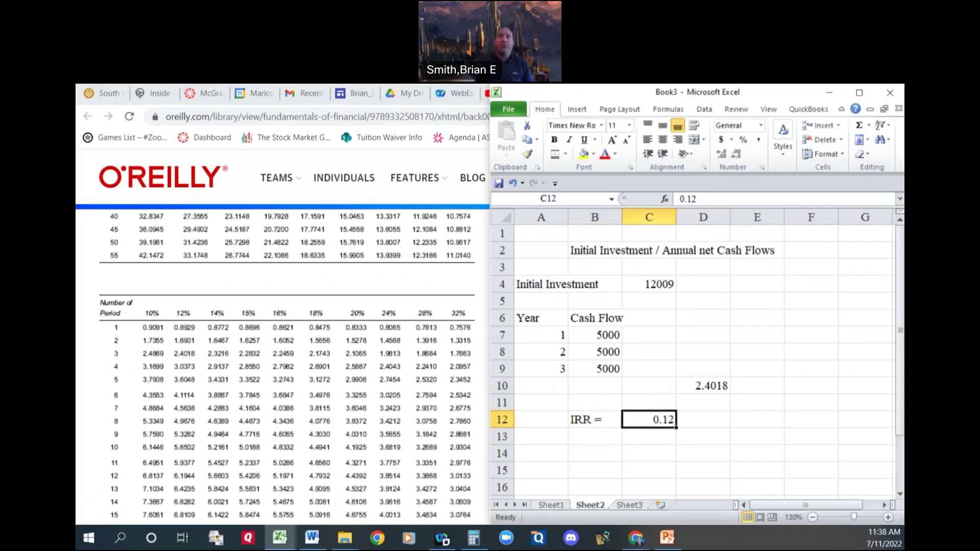
left_click(744, 140)
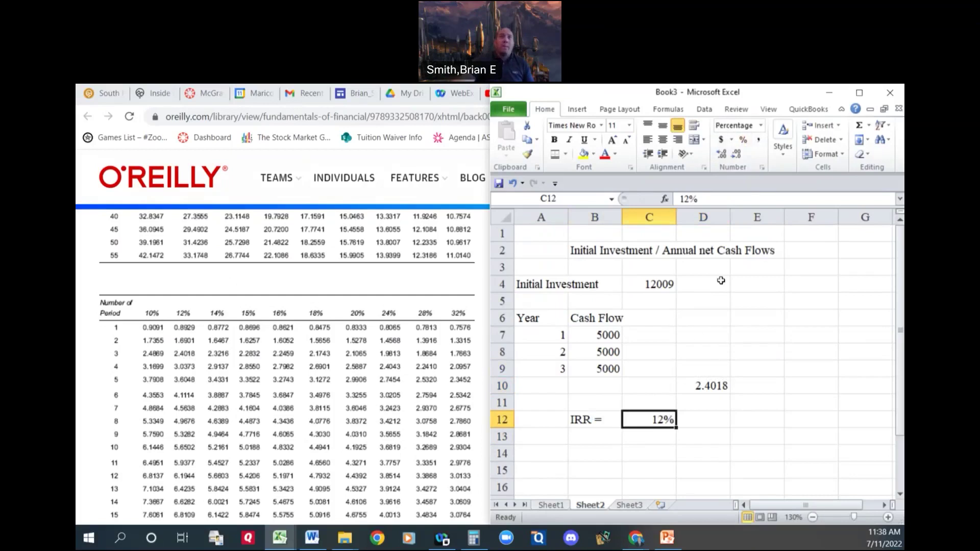
left_click(722, 153)
left_click(680, 440)
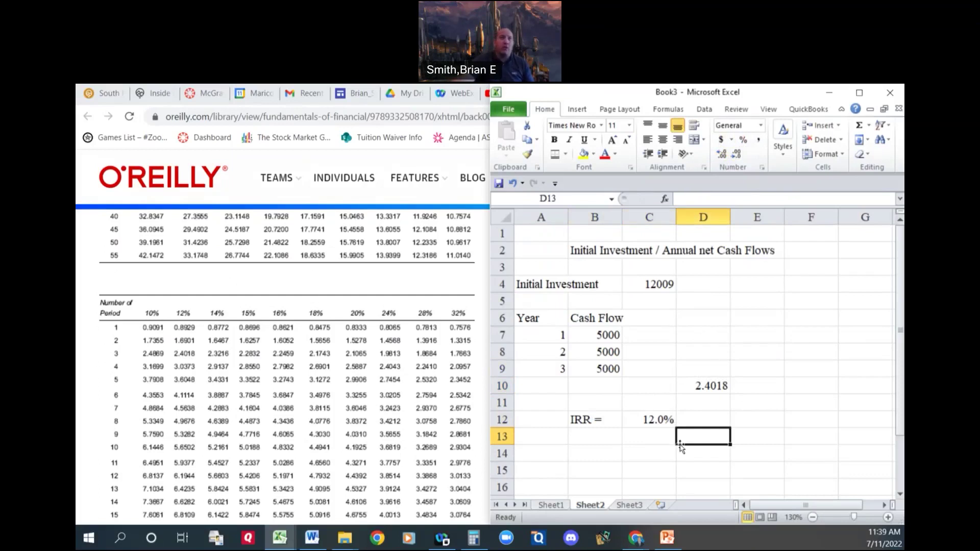
Copy the entire contents of Sheet2 onto the empty Sheet3, starting at cell A1.
left_click(630, 505)
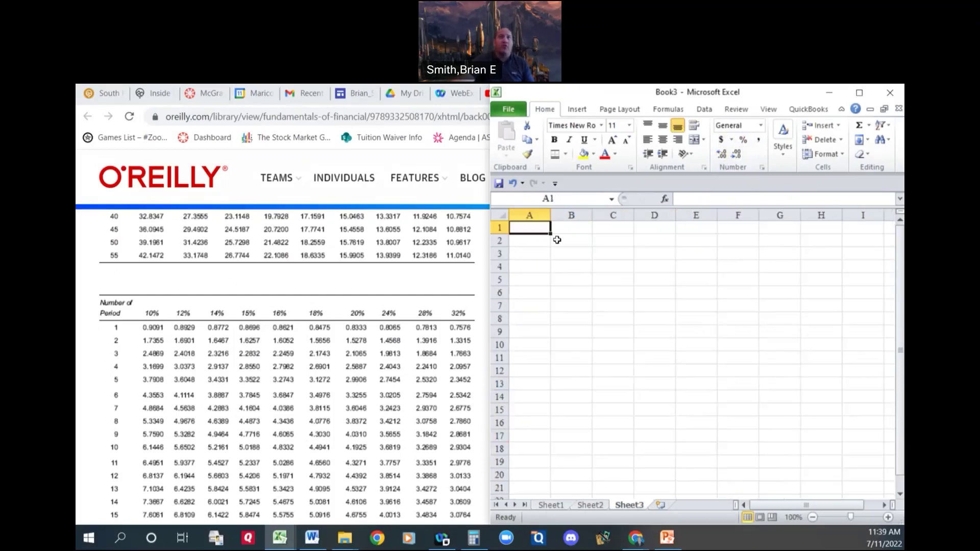
left_click(889, 518)
left_click(889, 518)
left_click(889, 518)
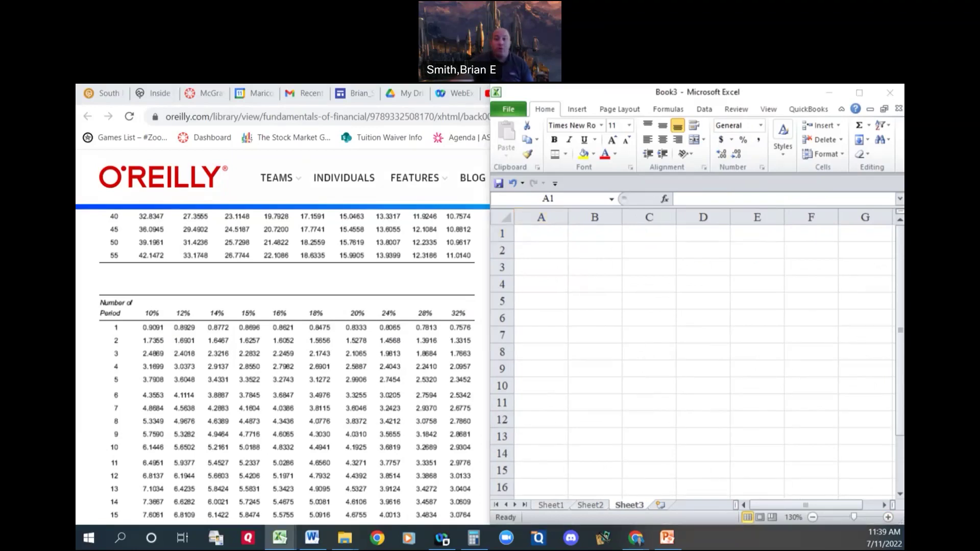
left_click(594, 506)
left_click(593, 506)
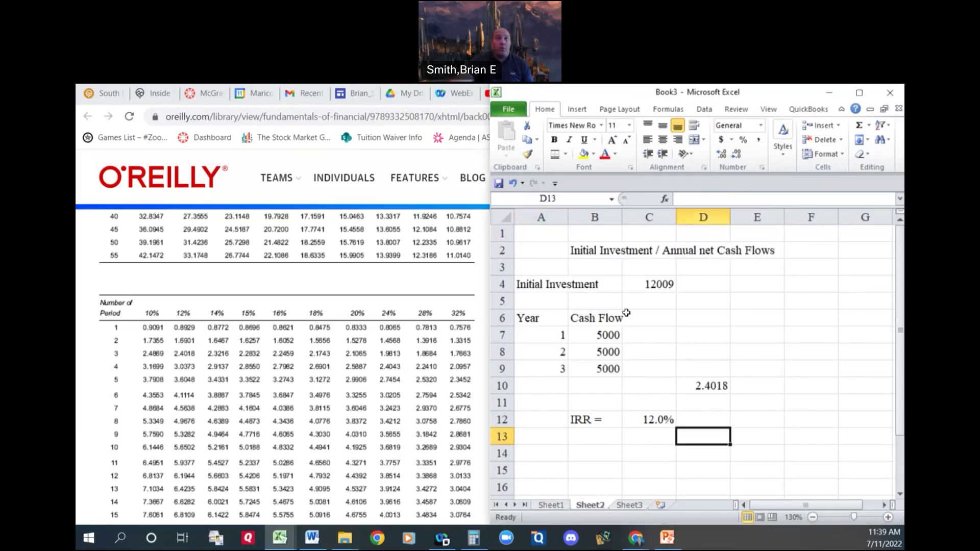
left_click(504, 217)
key("ctrl+c")
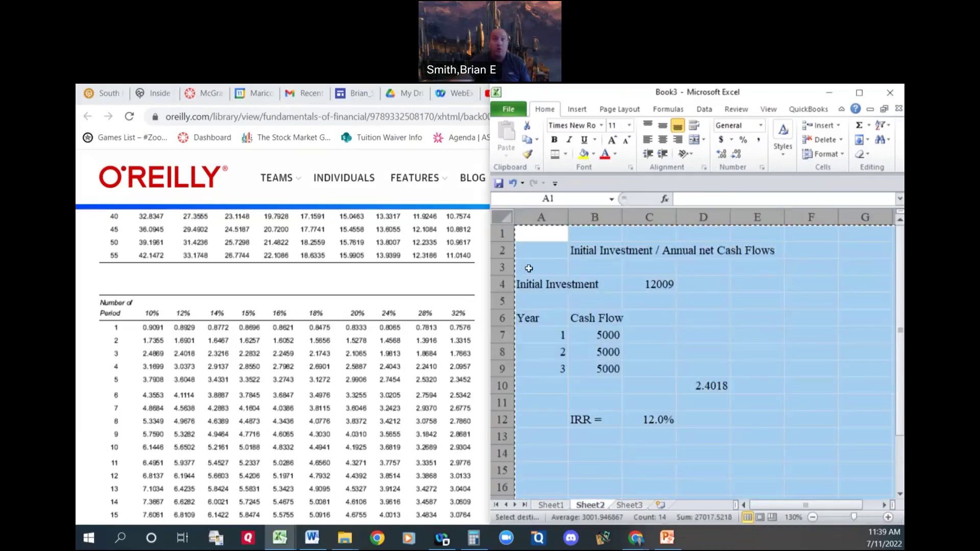
left_click(631, 505)
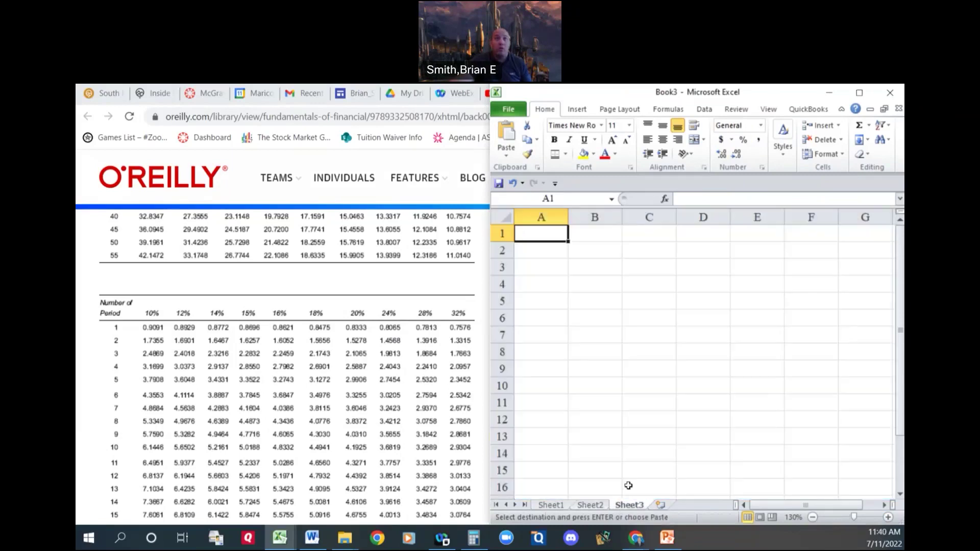
key("ctrl+v")
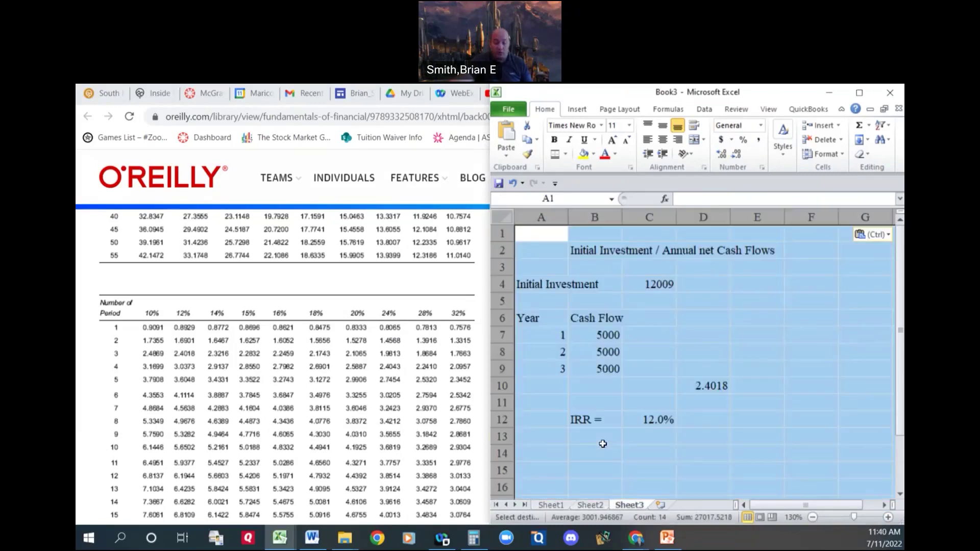
left_click(616, 397)
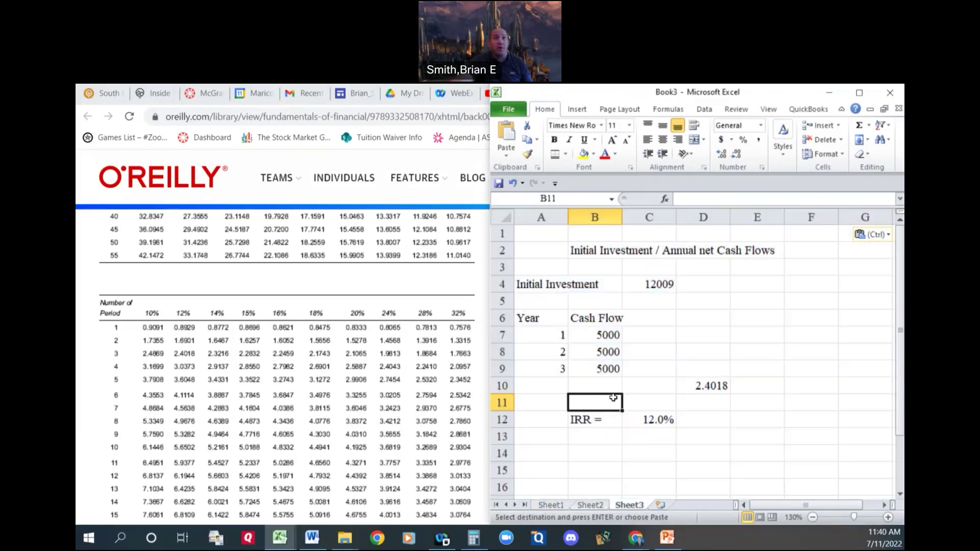
left_click(645, 404)
type("=")
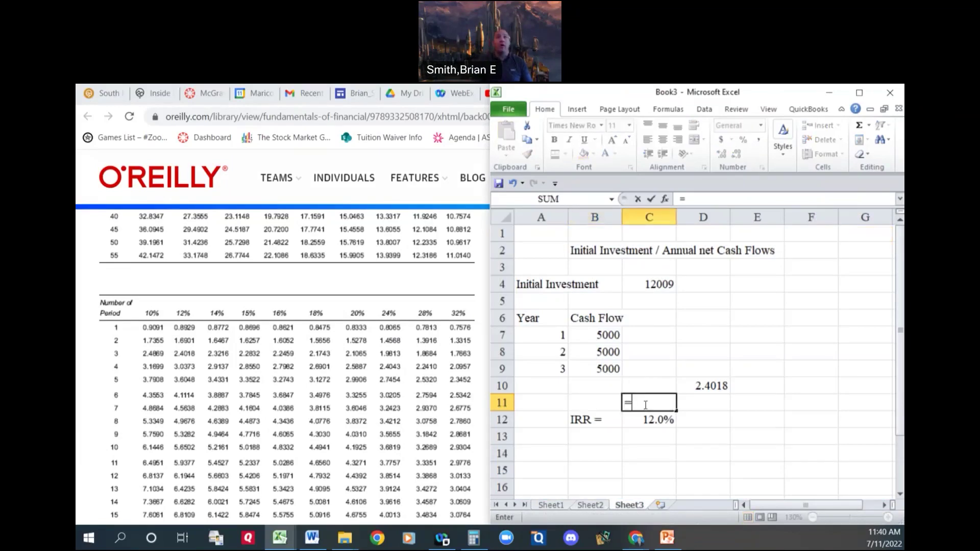
type("irr(")
key("Left")
key("Up")
key("Up")
key("shift+Up")
key("shift+Up")
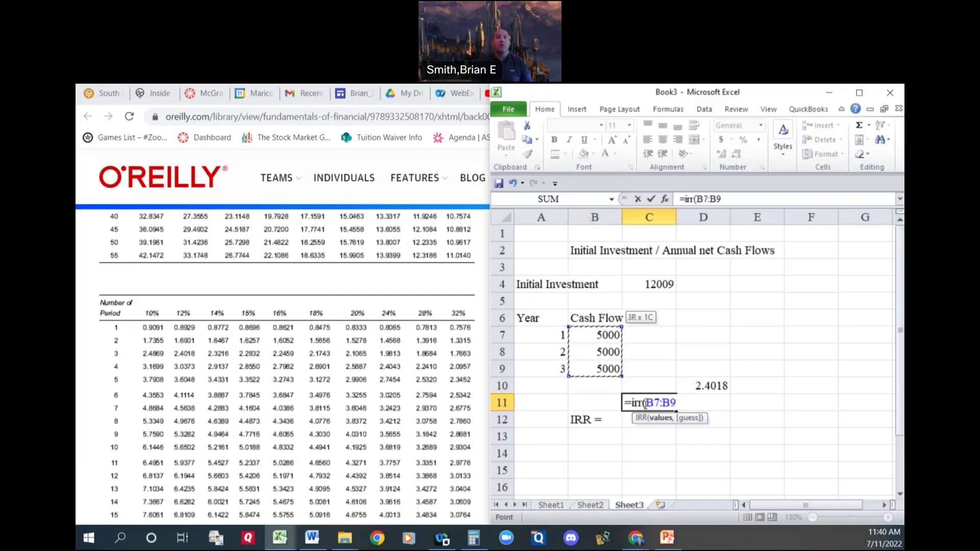
type(",")
key("BackSpace")
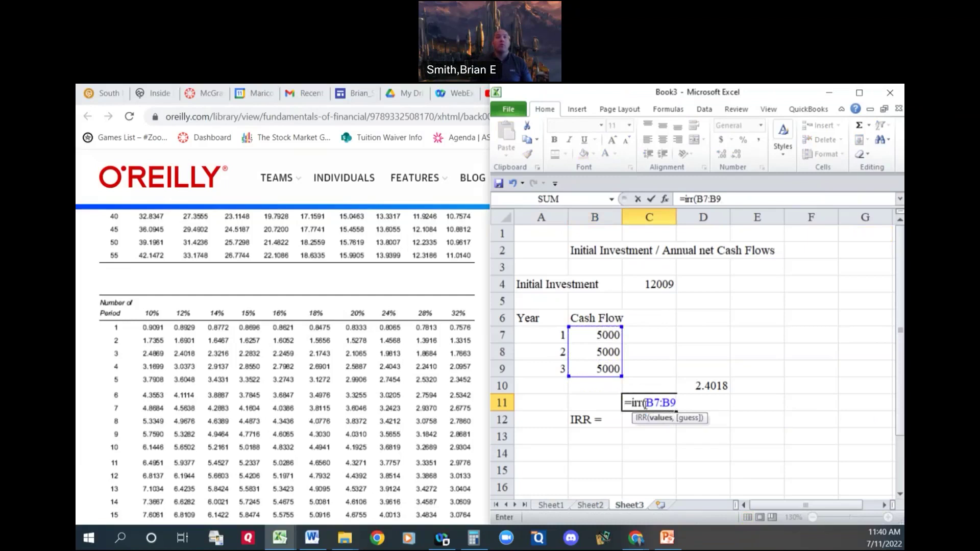
key("Return")
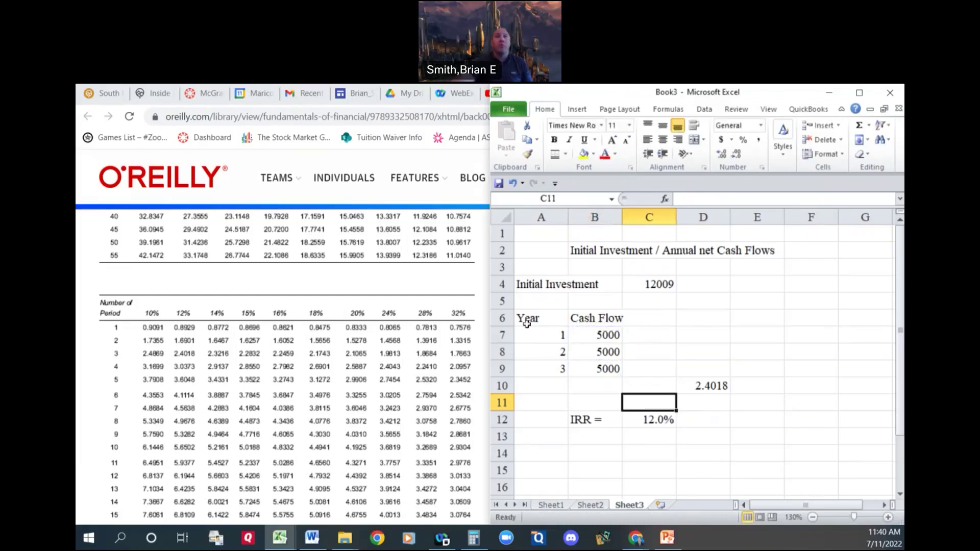
Clear the Year and Cash Flow headings in row 6 and move the initial investment amount from C4 to B6.
left_click(502, 318)
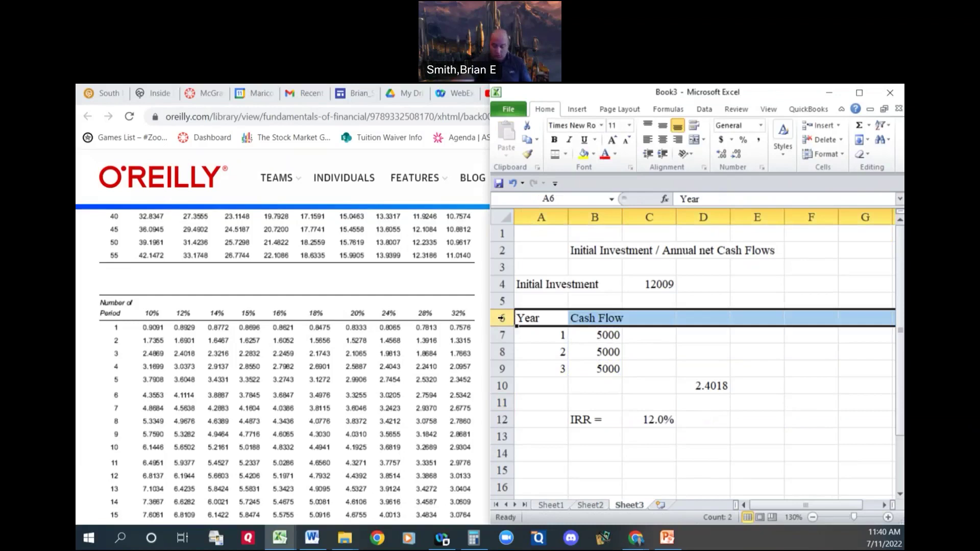
key("Delete")
left_click(666, 284)
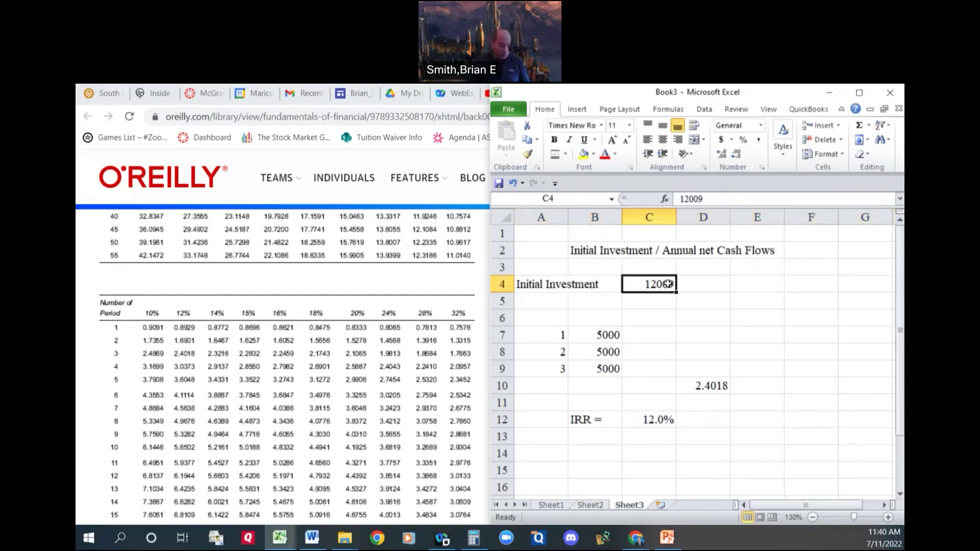
key("ctrl+x")
key("Down")
key("Down")
key("Left")
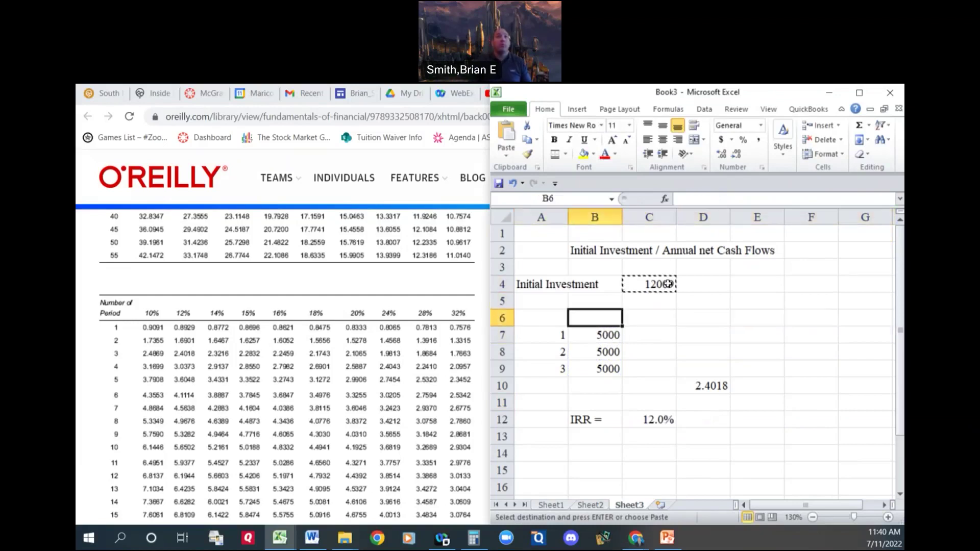
key("ctrl+v")
Label cell A6 "Initial Investment (year 0)".
key("Left")
type("Init")
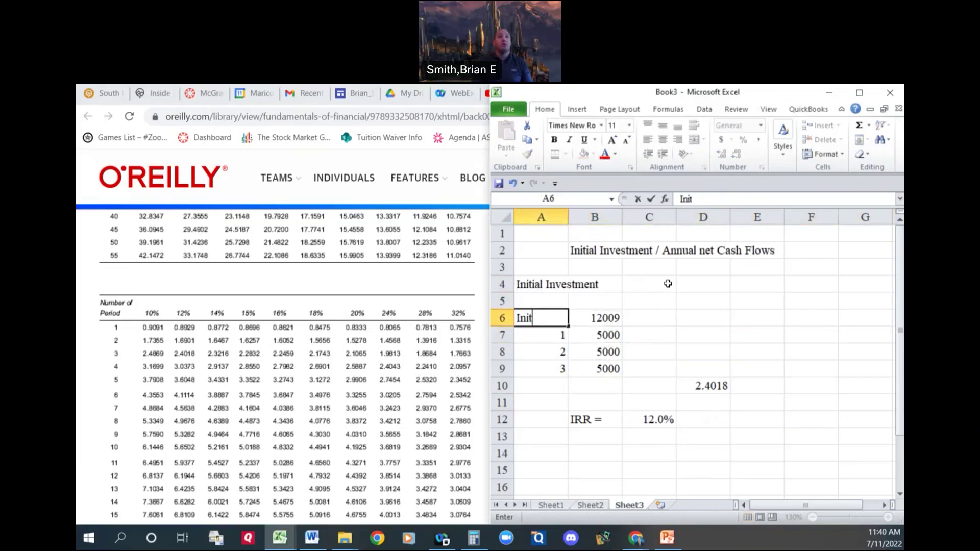
type("ial Investement")
key("BackSpace")
key("BackSpace")
key("BackSpace")
key("BackSpace")
key("BackSpace")
type("ment")
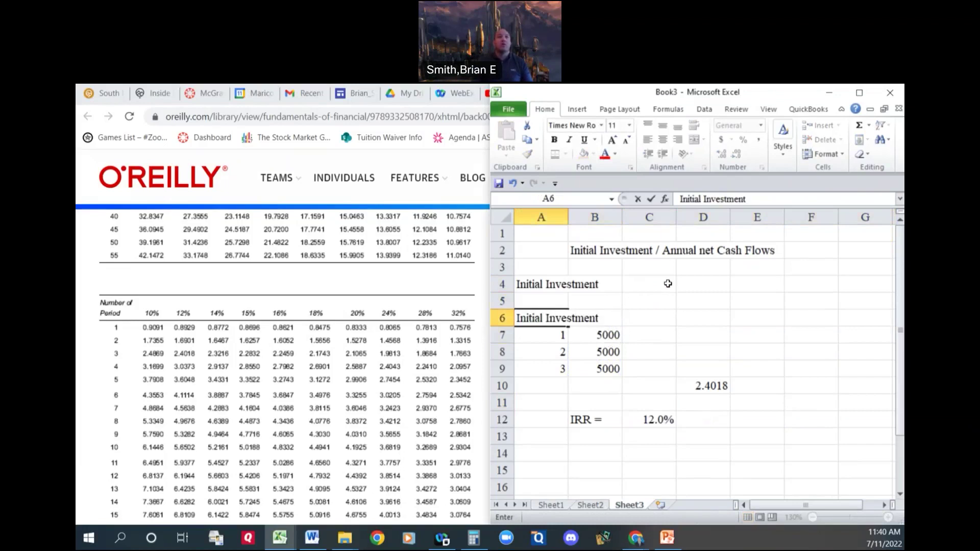
type(" (year 0)")
key("Return")
Delete the old Initial Investment label in A4 and fit column A's width to its contents.
key("Up")
key("Up")
key("Up")
key("Delete")
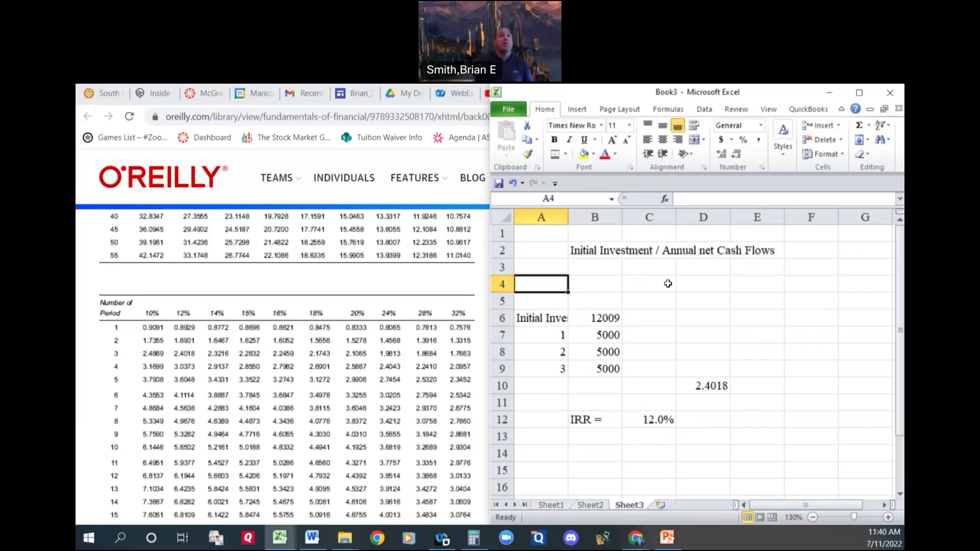
double_click(568, 217)
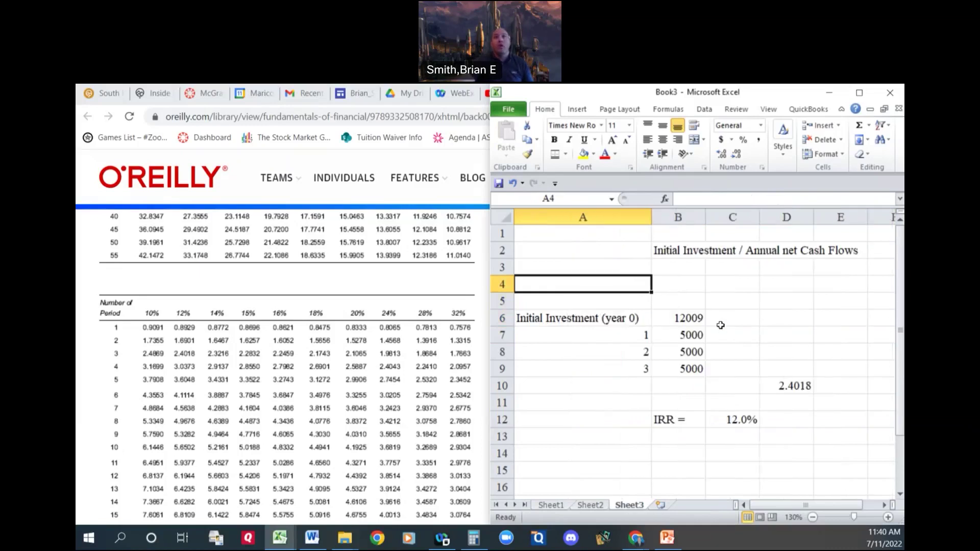
Calculate the internal rate of return of cells B6 to B9 in B10 with the IRR function.
left_click(691, 387)
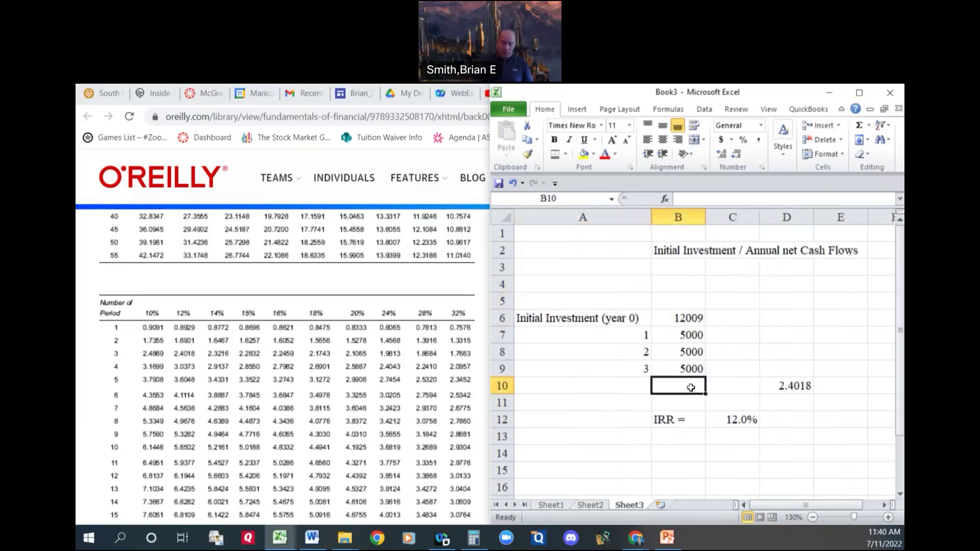
type("=irr(")
key("Up")
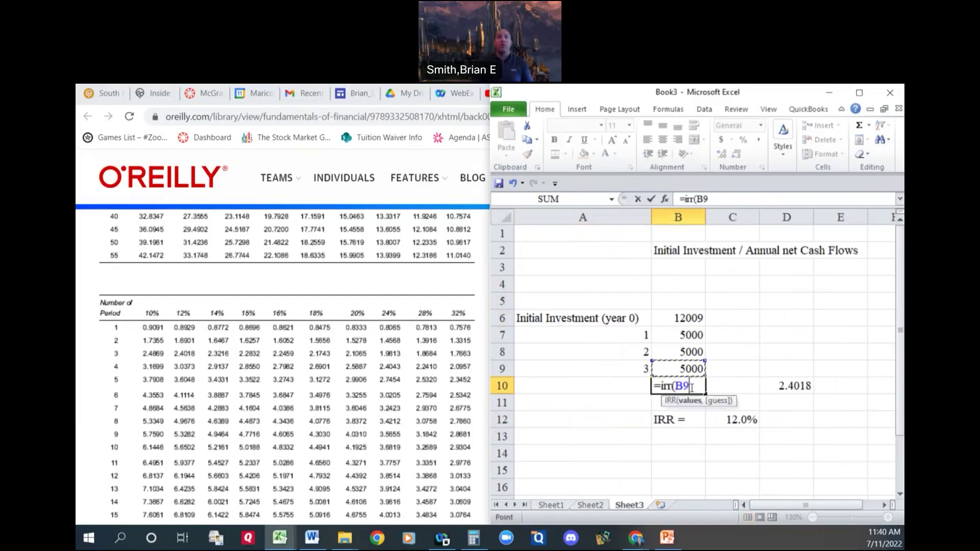
key("shift+Up")
key("shift+Up")
key("shift+Up")
key("Return")
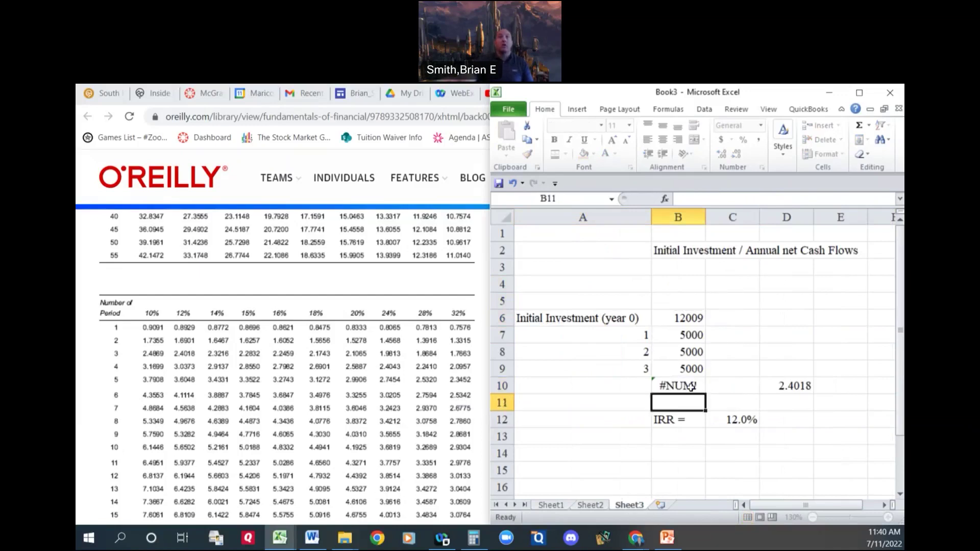
Add a guess of 0 to the IRR formula in B10 and format the cell as a percentage.
left_click(691, 386)
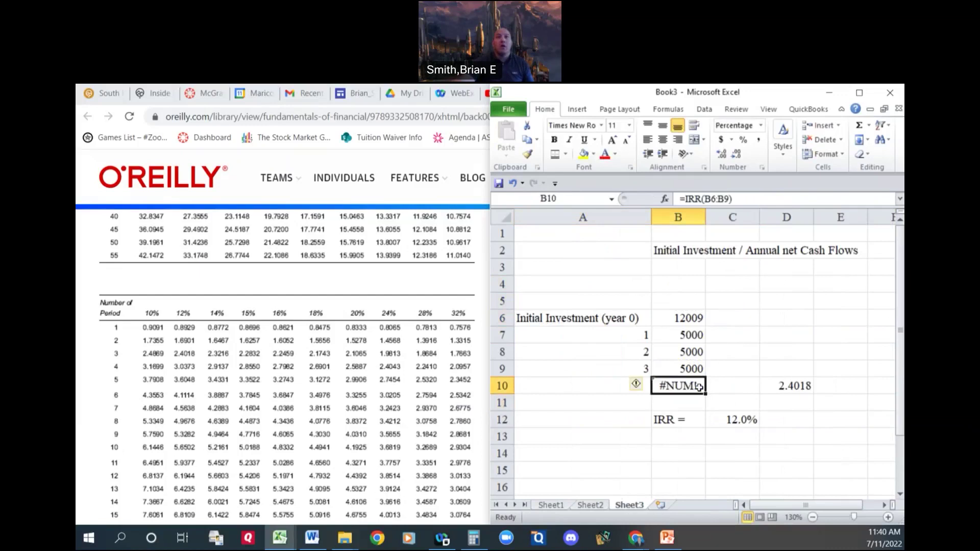
left_click(729, 199)
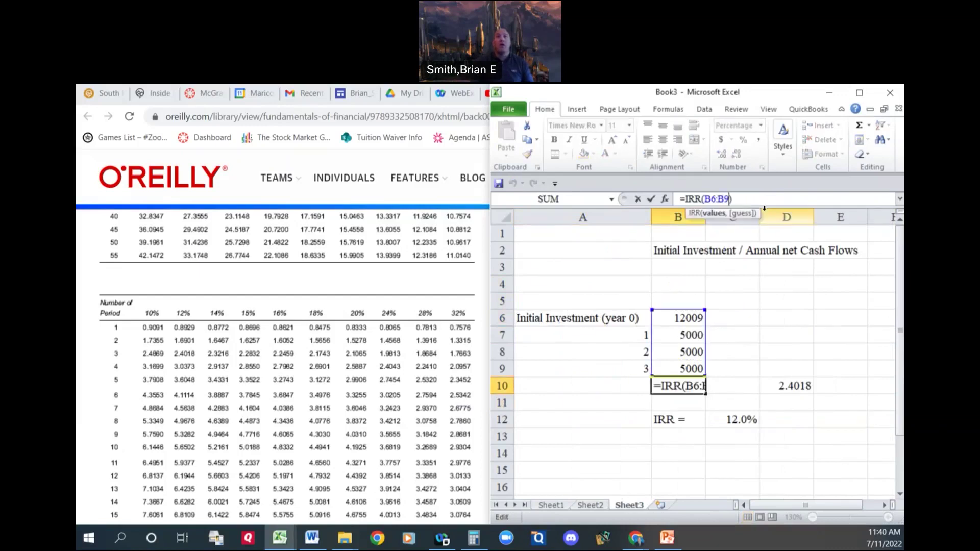
type(",")
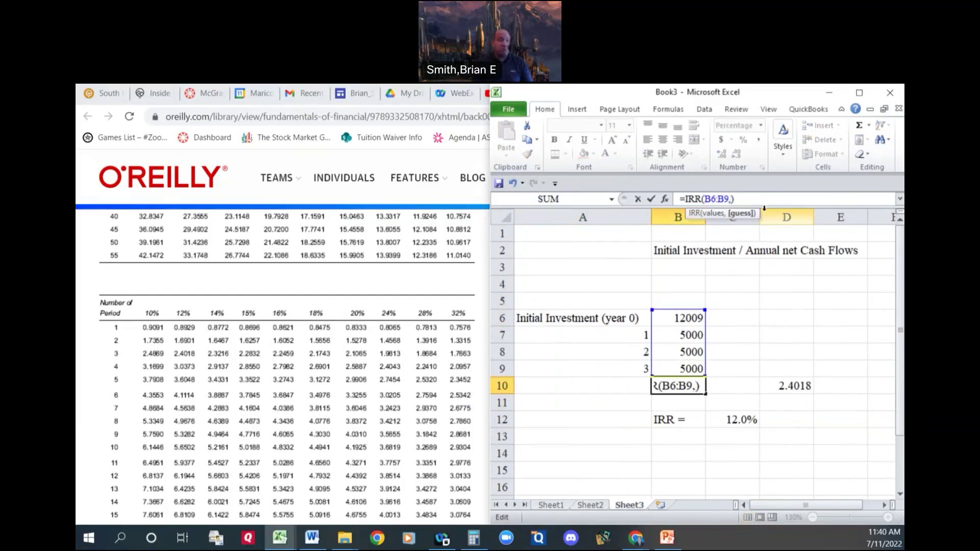
type("0")
key("Return")
key("Up")
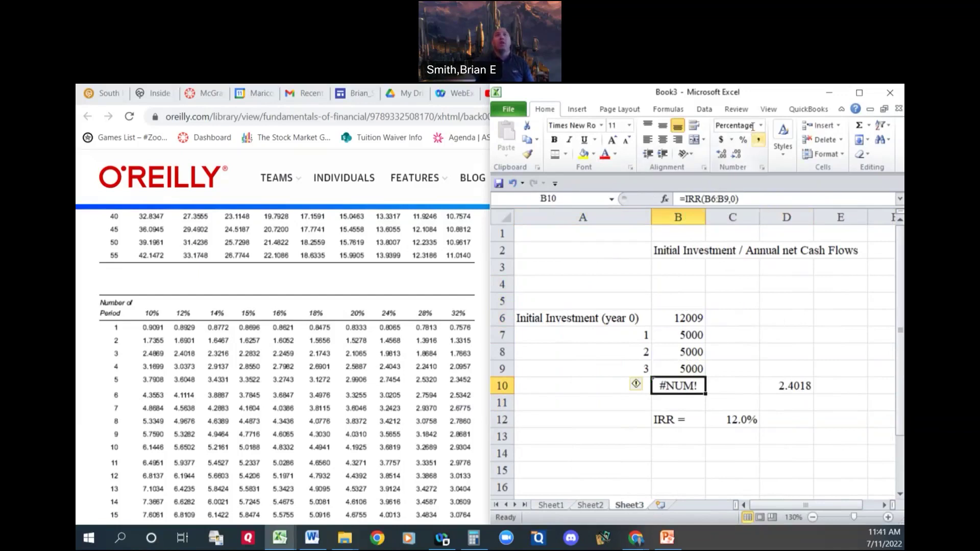
left_click(721, 140)
left_click(744, 141)
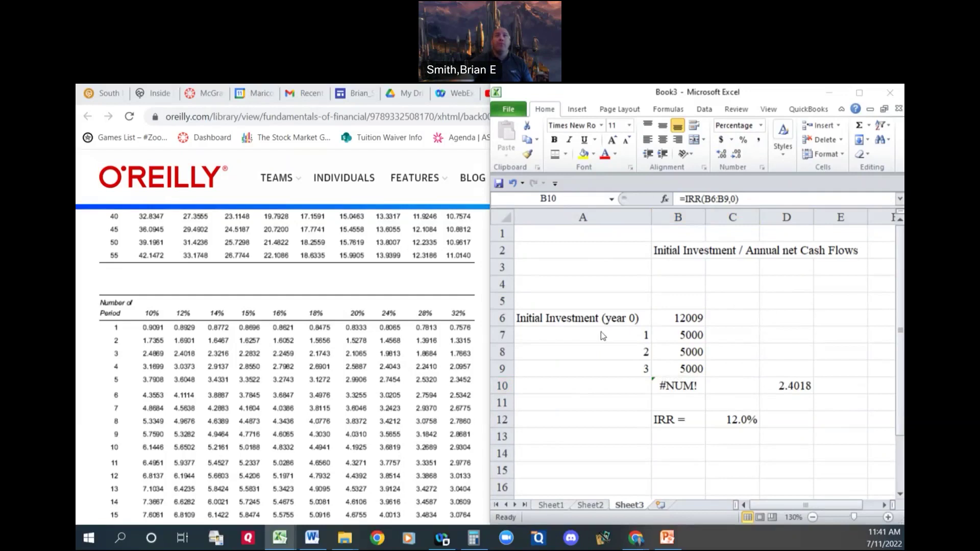
Change the initial investment in B6 to the negative value -12009.
left_click(666, 318)
double_click(672, 320)
type("-")
key("Return")
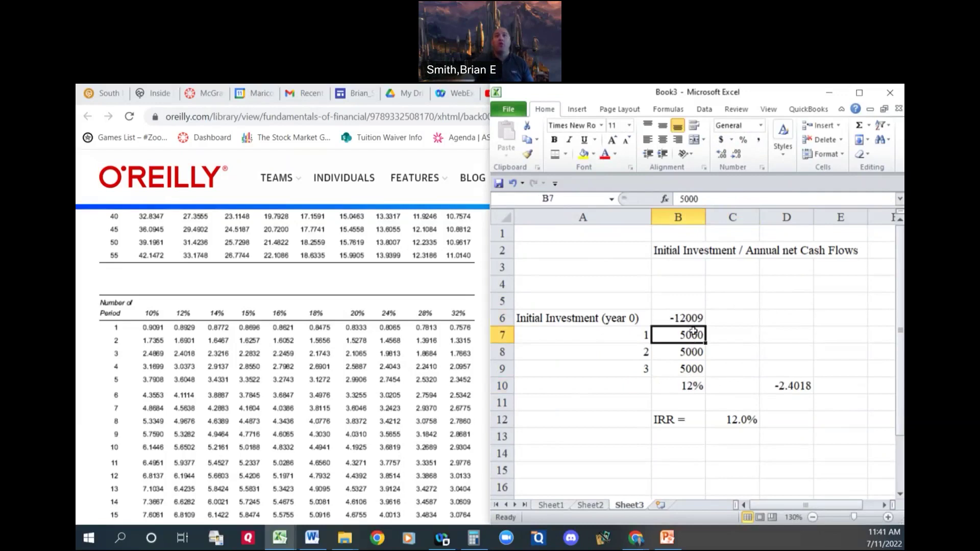
Display the IRR percentage in B10 with four decimal places.
left_click(688, 386)
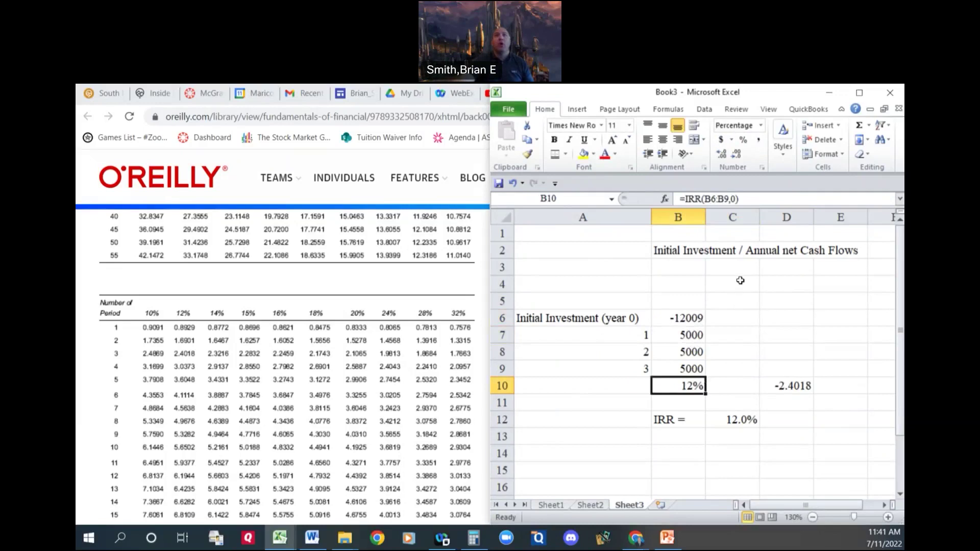
left_click(723, 156)
left_click(724, 155)
left_click(724, 155)
left_click(725, 156)
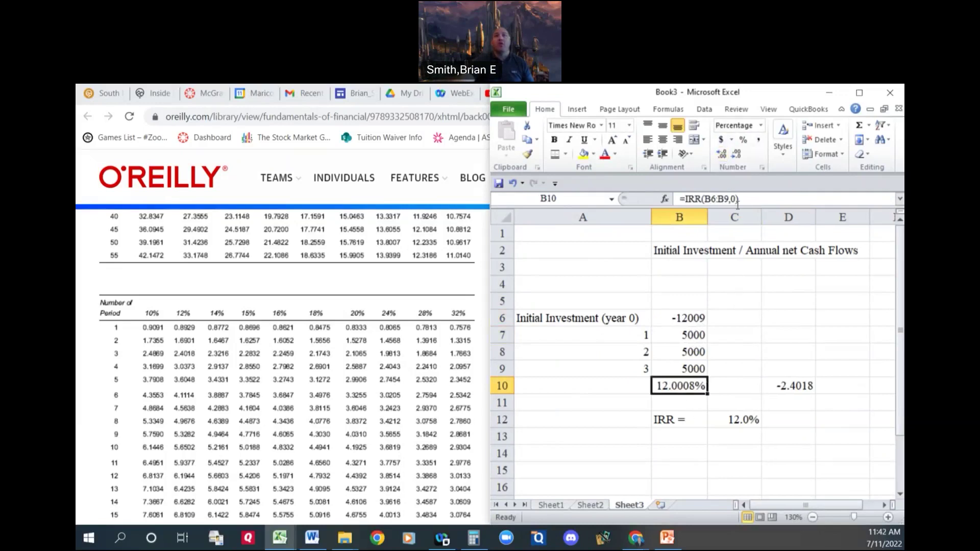
Reduce the IRR percentage in B10 to one decimal place.
left_click(737, 155)
left_click(736, 154)
left_click(736, 155)
left_click(737, 155)
left_click(721, 154)
Change the initial investment in B6 to -12000.
left_click(698, 321)
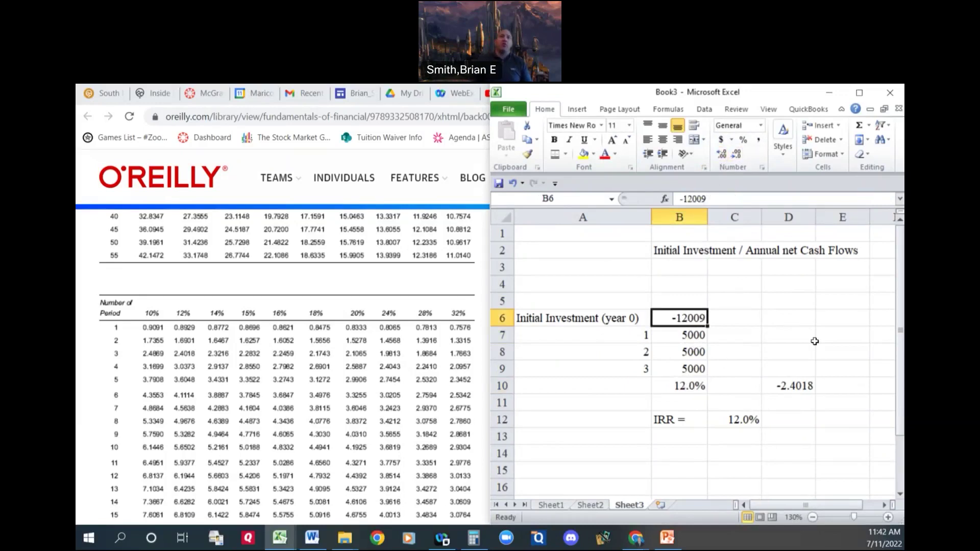
type("-12000")
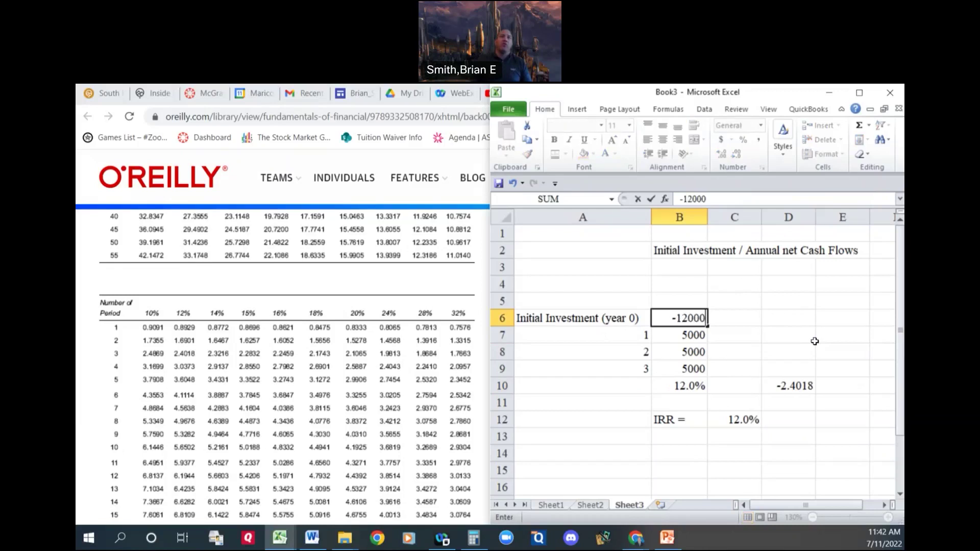
key("Return")
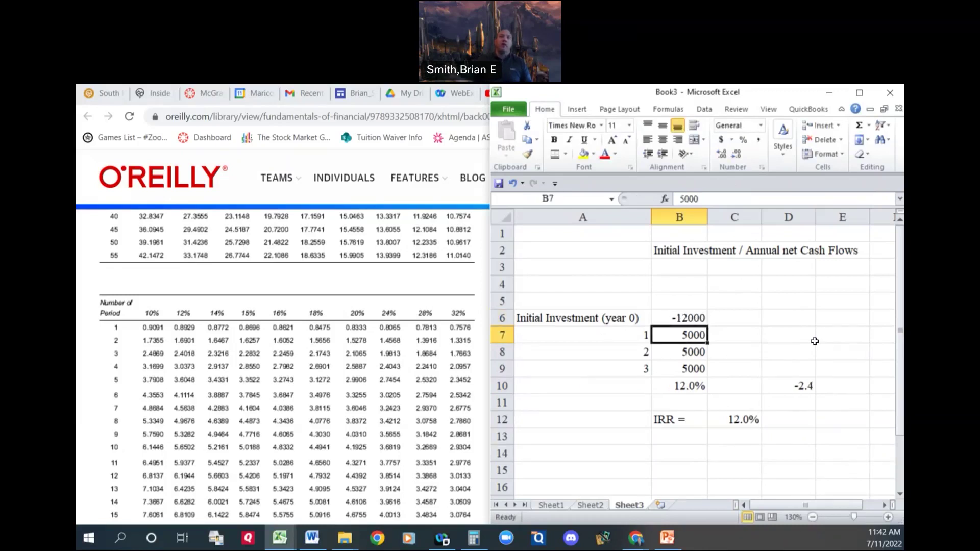
Clear the investment-to-cash-flow ratio formula from D10 and return to the IRR cell B10.
key("Down")
key("Down")
key("Down")
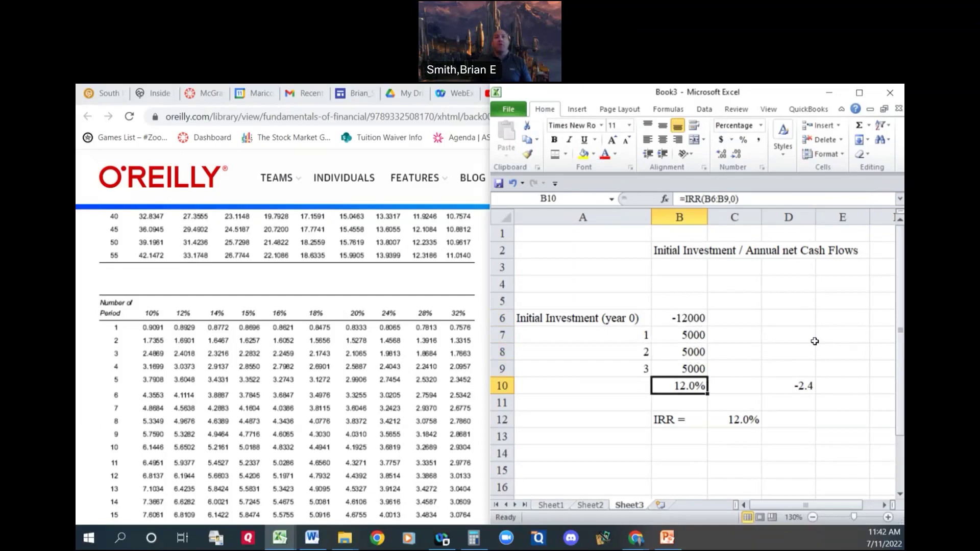
key("Right")
key("Right")
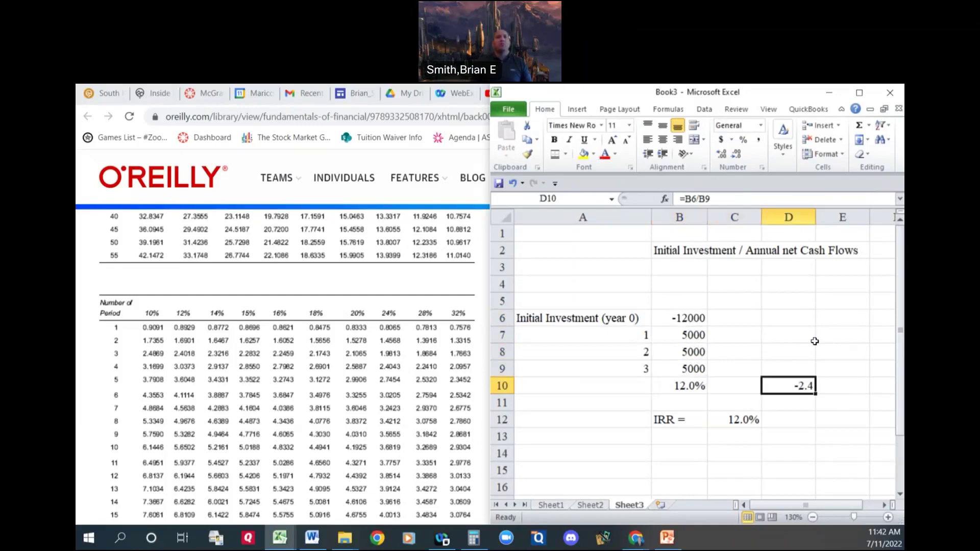
key("Delete")
key("Left")
key("Left")
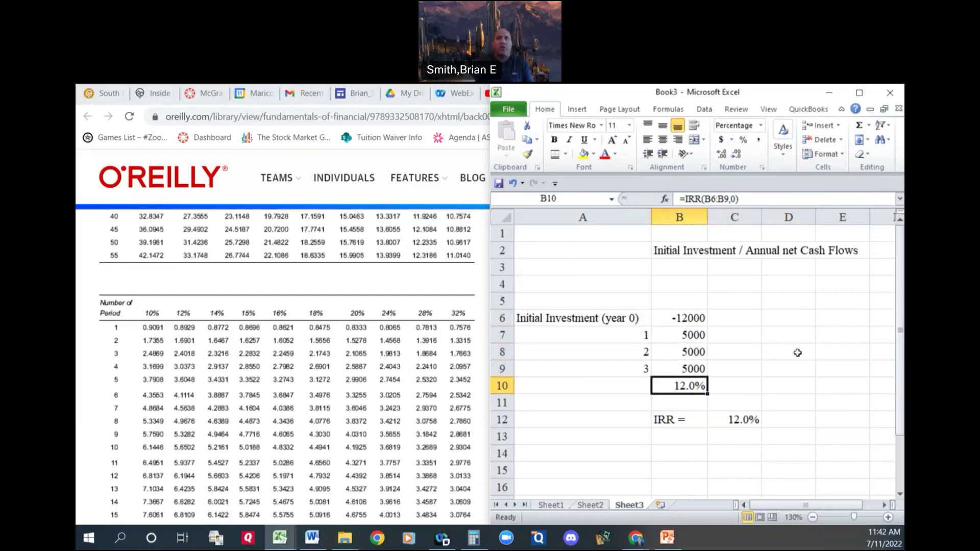
Add a new worksheet and enter the label interest in A1 with the rate .125 in B1.
left_click(660, 506)
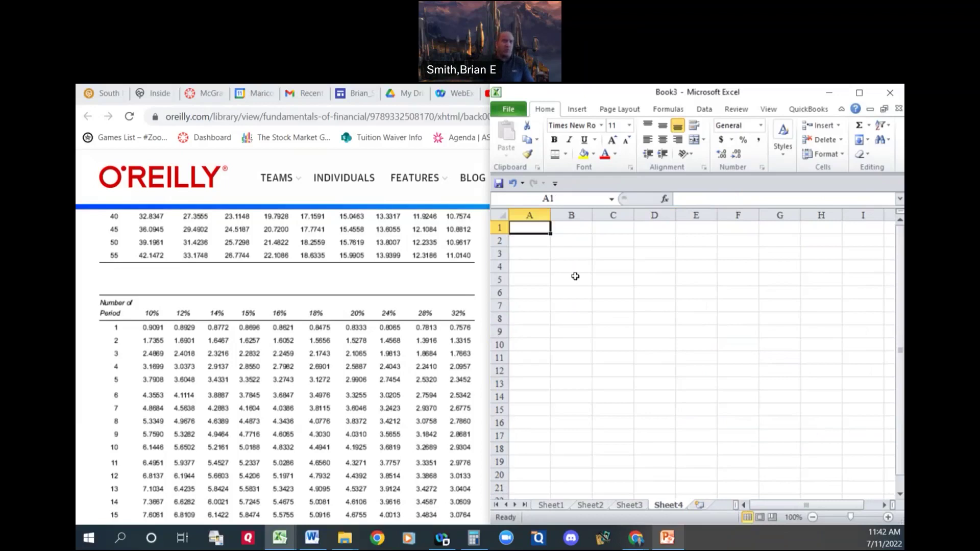
type("i")
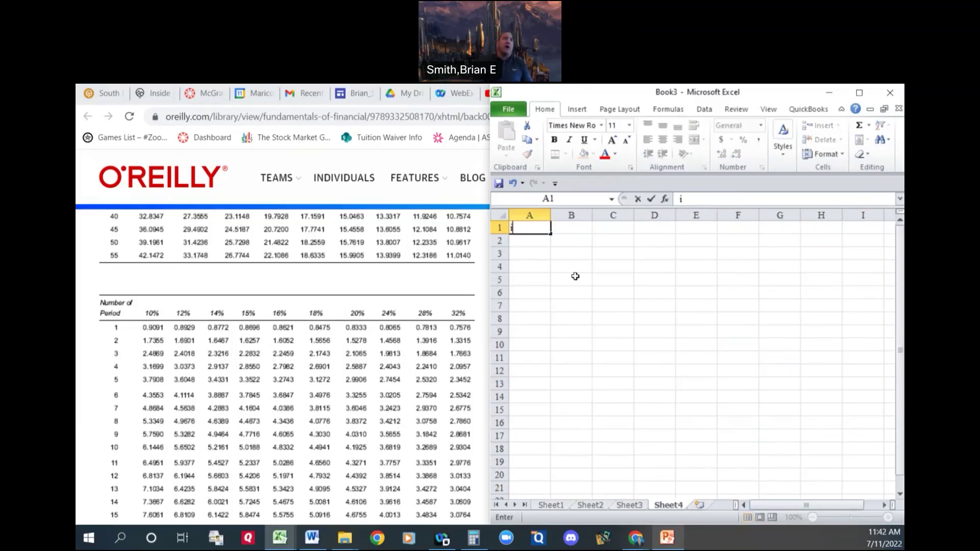
type("nterest")
key("Tab")
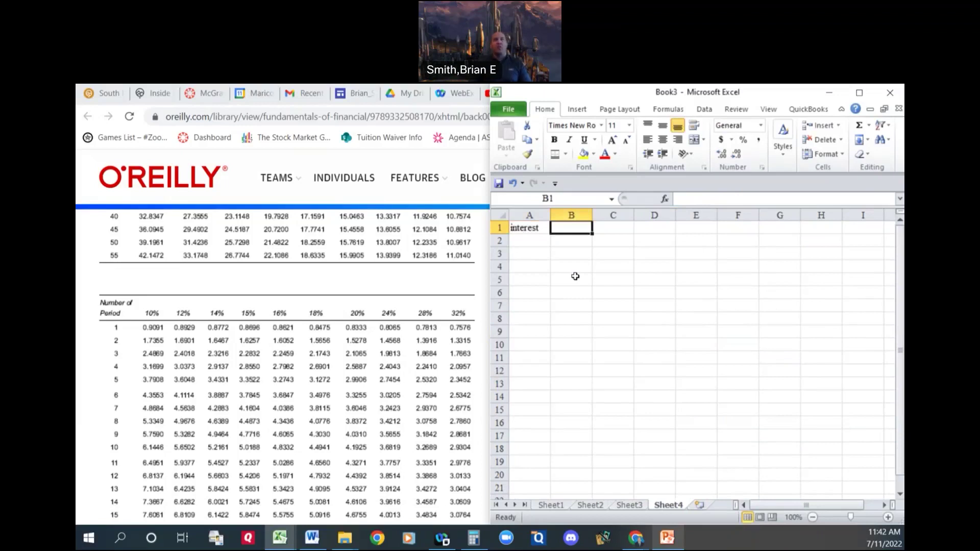
type("12.5")
key("BackSpace")
key("BackSpace")
key("BackSpace")
key("BackSpace")
type(".125")
key("Return")
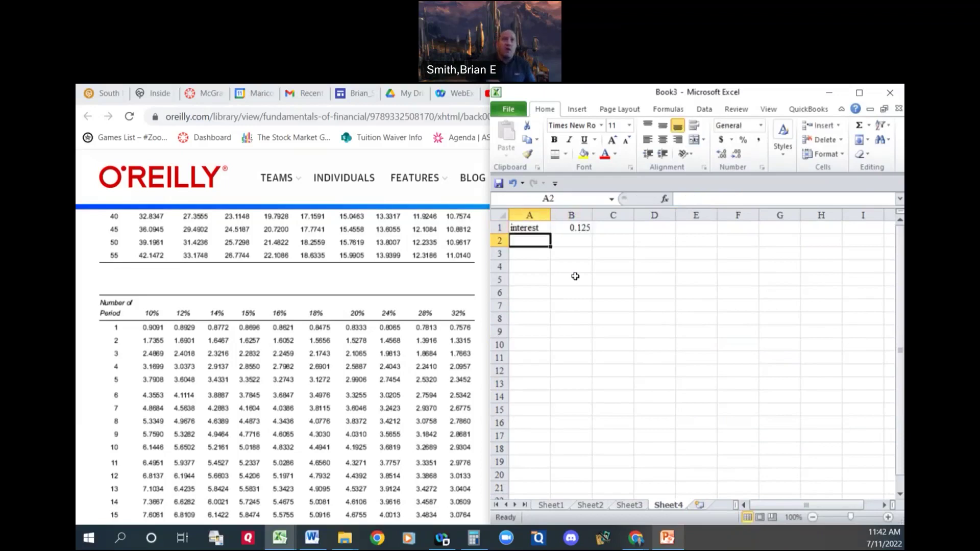
key("Up")
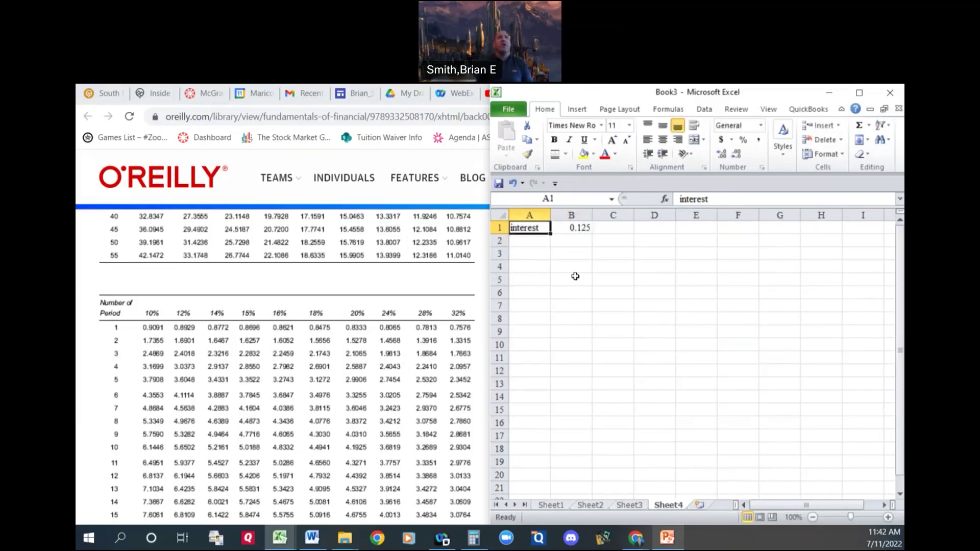
left_click(741, 108)
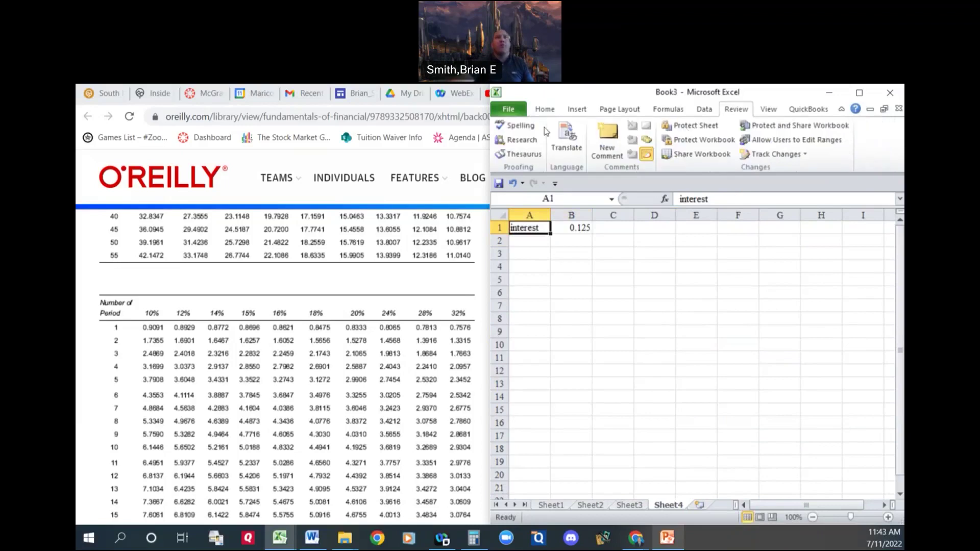
left_click(531, 130)
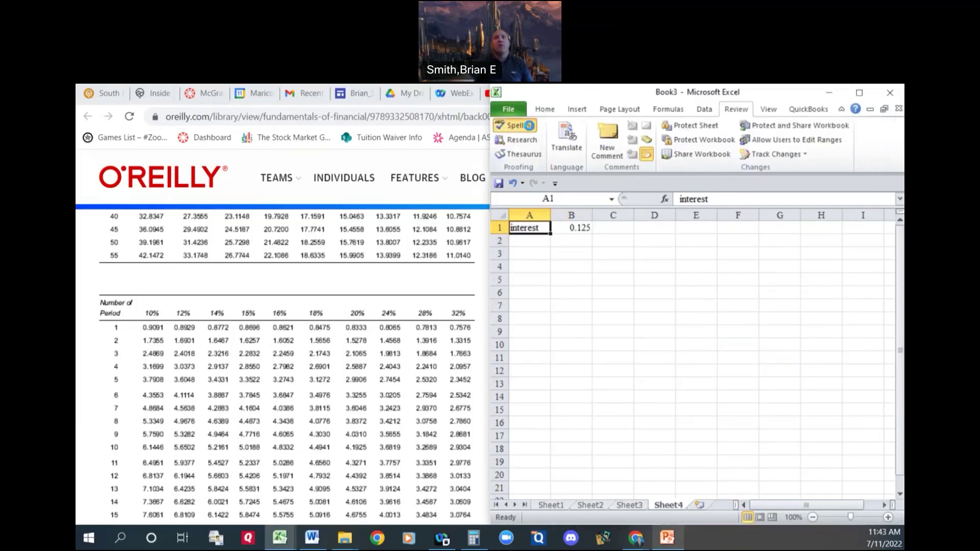
left_click(491, 339)
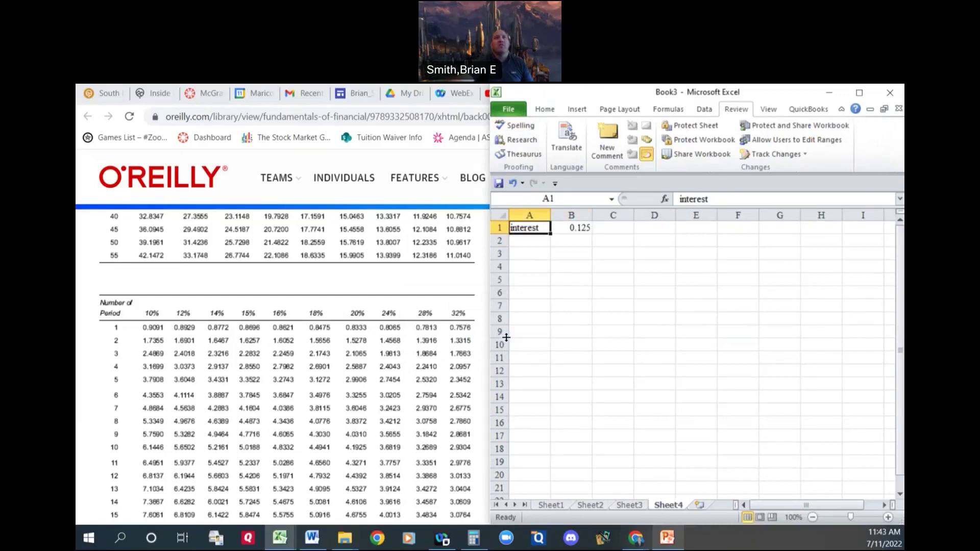
Enter the label periods in A2 with the value 6 in B2.
left_click(538, 239)
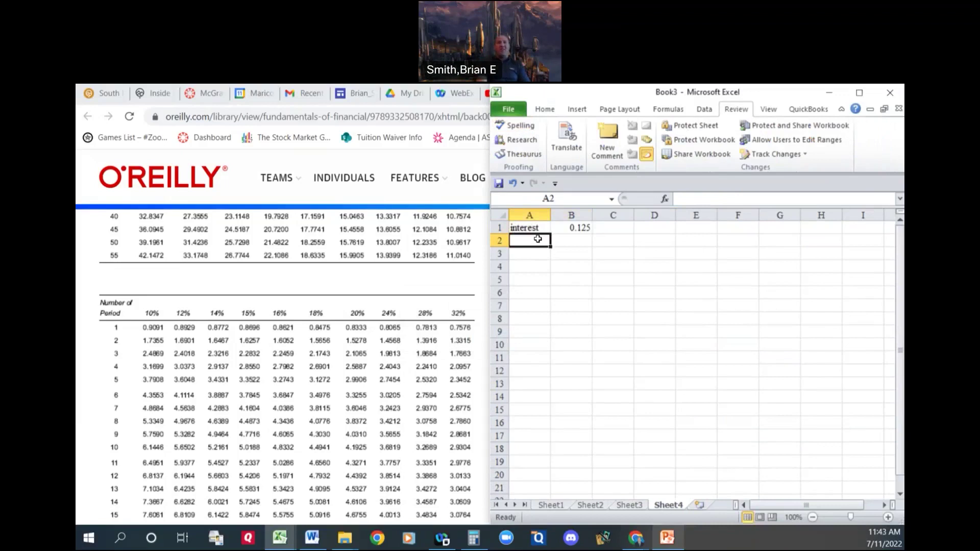
type("periods")
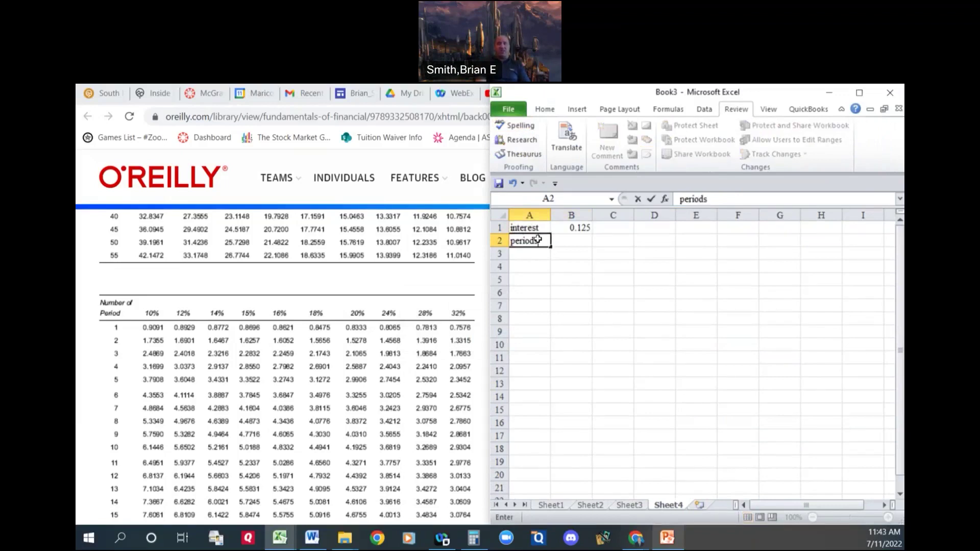
key("Tab")
type("6")
key("Return")
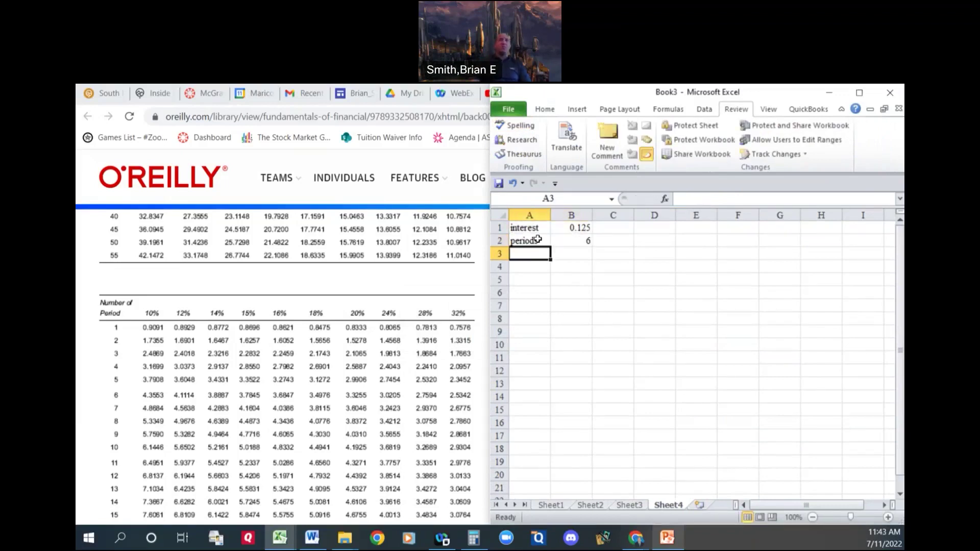
Format the interest rate in B1 as a percentage with one decimal place.
key("Up")
key("Up")
key("Right")
right_click(538, 238)
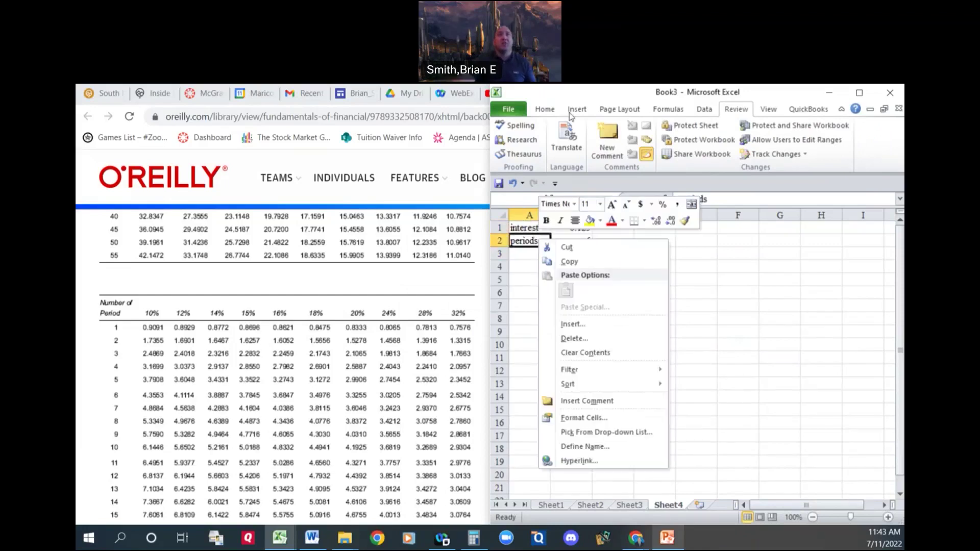
left_click(556, 109)
left_click(743, 140)
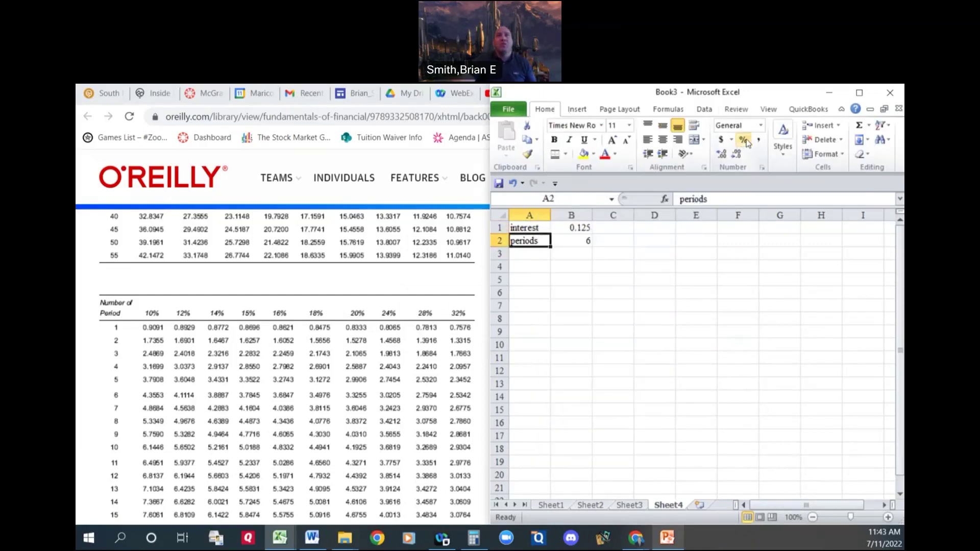
left_click(581, 228)
left_click(741, 142)
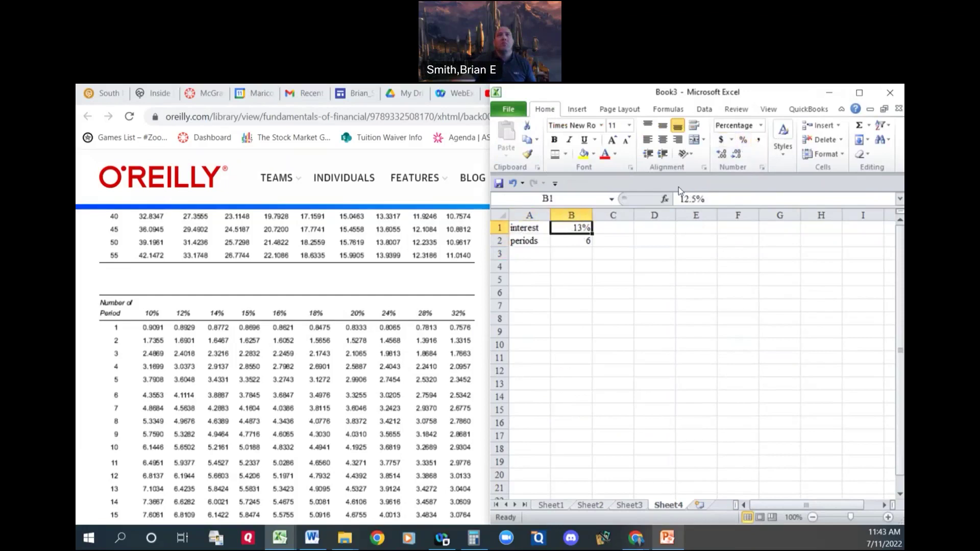
left_click(721, 154)
left_click(576, 279)
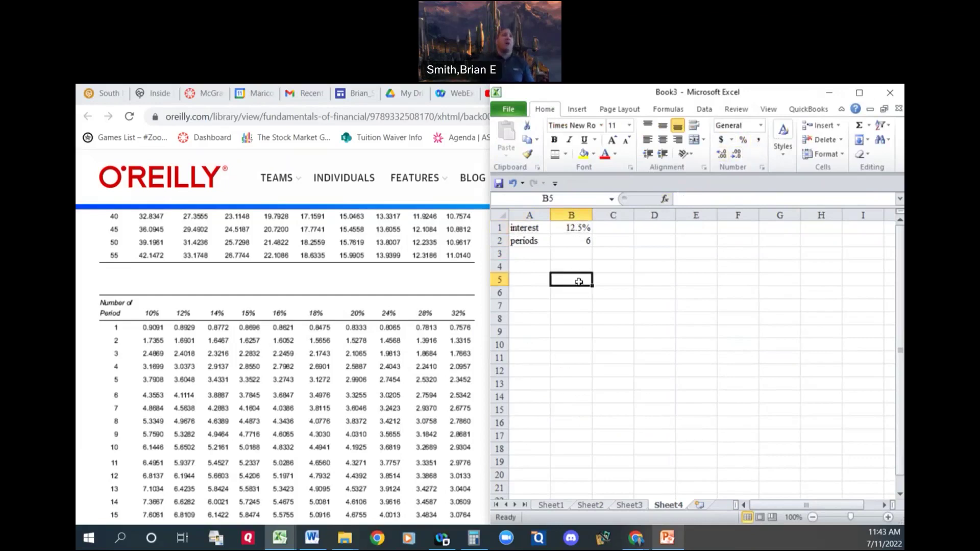
type("PVIF")
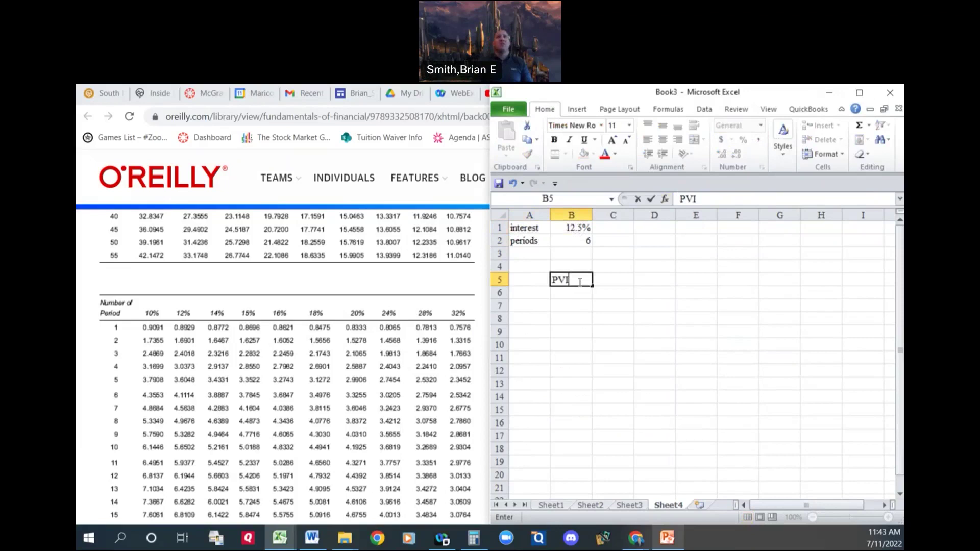
key("Tab")
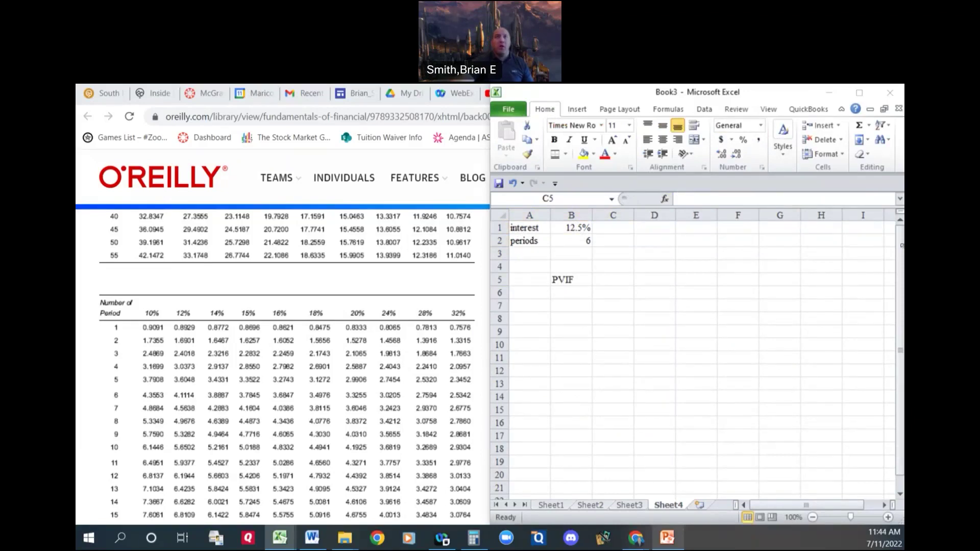
left_click(553, 284)
key("Delete")
Enter the heading Year in A6 and list the years 1 to 6 in cells A7 to A12.
key("Up")
key("Up")
key("Left")
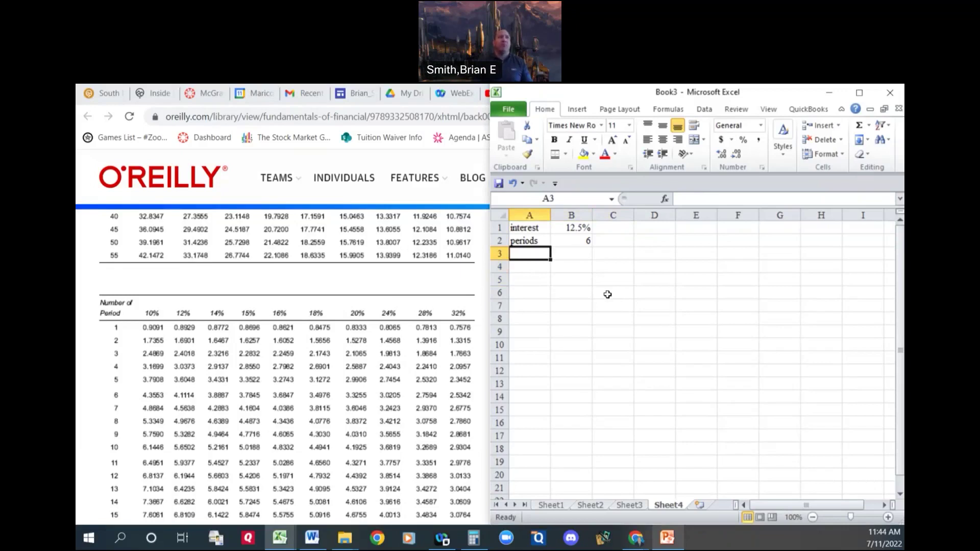
key("Down")
key("Down")
key("Down")
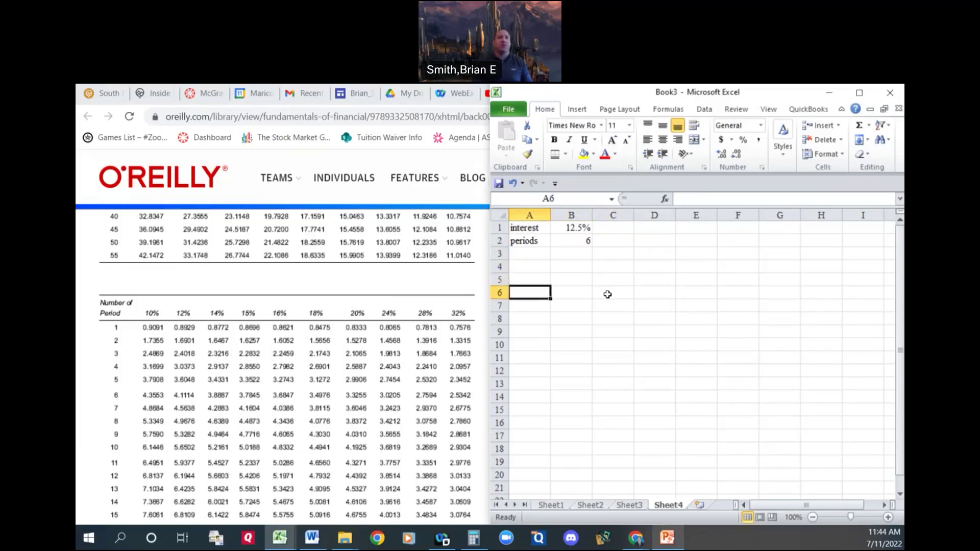
type("Years")
key("BackSpace")
key("Return")
type("1")
key("Return")
type("2")
key("Return")
type("3")
key("Return")
type("4")
key("Return")
type("5 ")
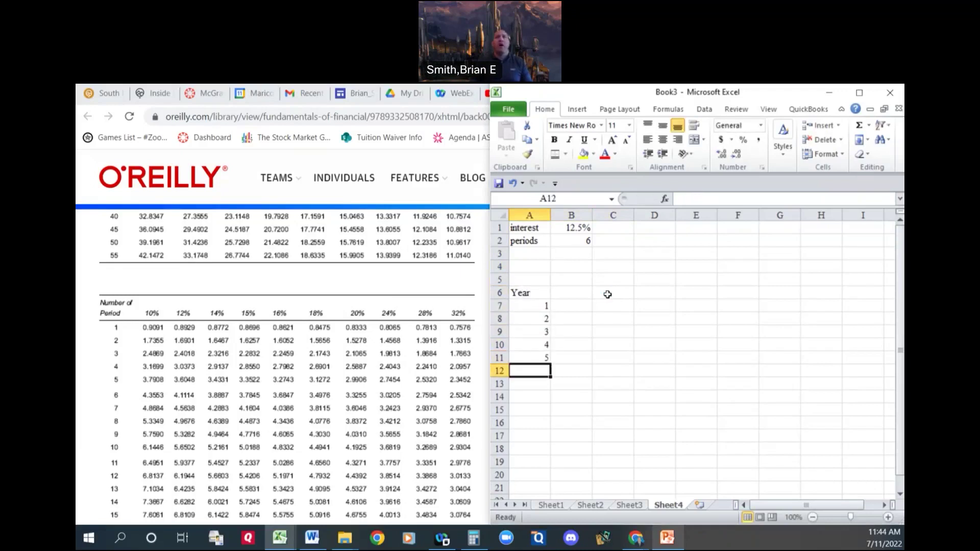
type("65")
key("BackSpace")
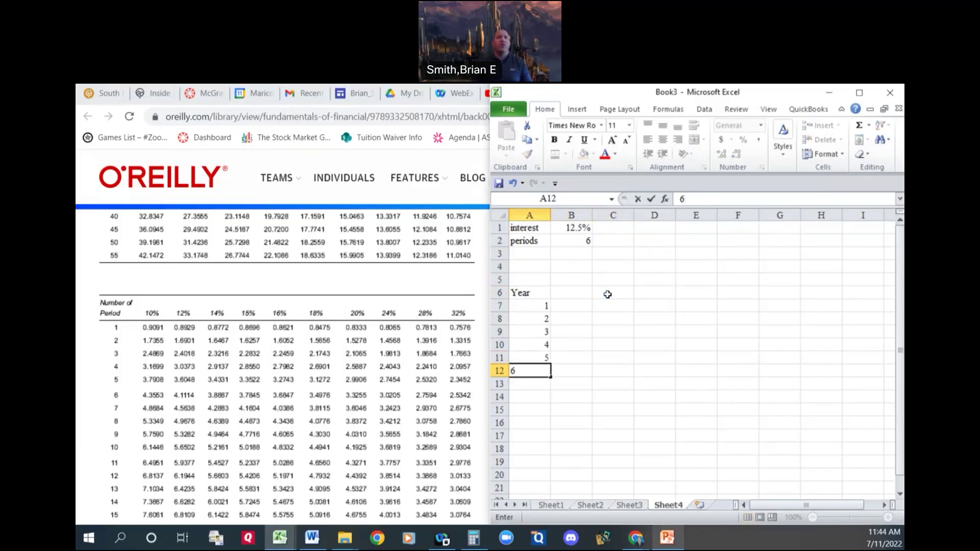
key("Return")
Enter the heading Cash Flow in B6, beside the Year heading.
key("Up")
key("Right")
key("Up")
key("Up")
key("Up")
key("Up")
key("Up")
key("Up")
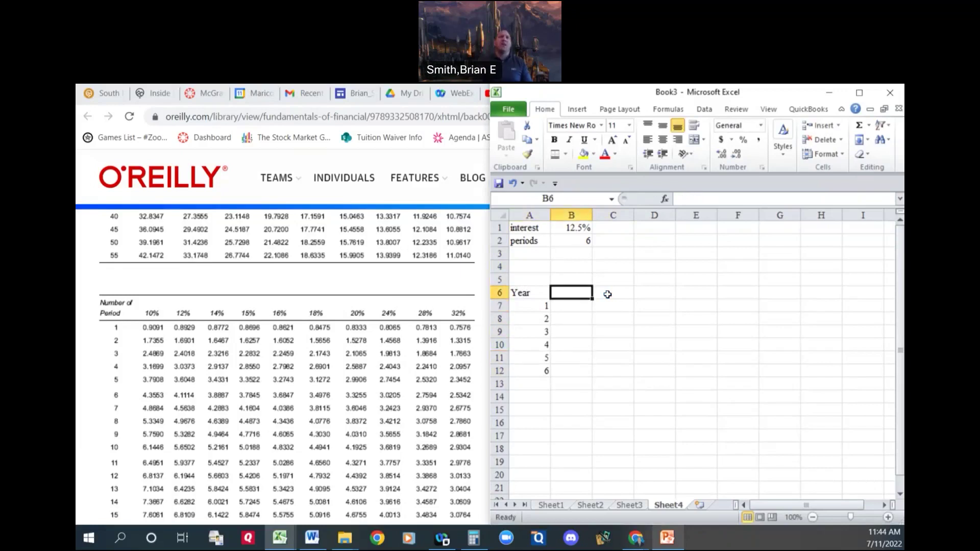
type("Cash Flow")
key("Return")
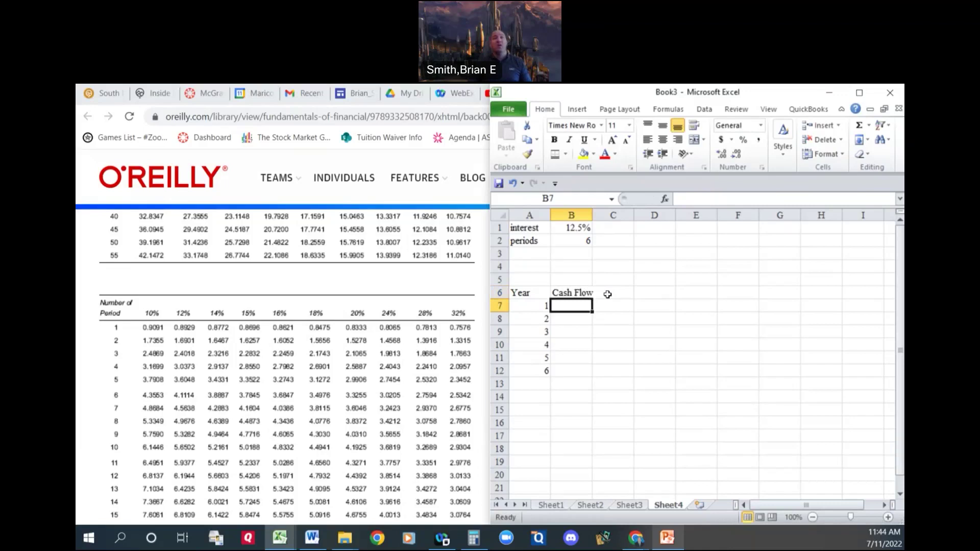
Enter the yearly cash flows 5000, 6000, 8000, 12000, 9000 and 7000 in cells B7 to B12.
type("5000")
key("Return")
type("6000")
key("Return")
type("8000")
key("Return")
type("12")
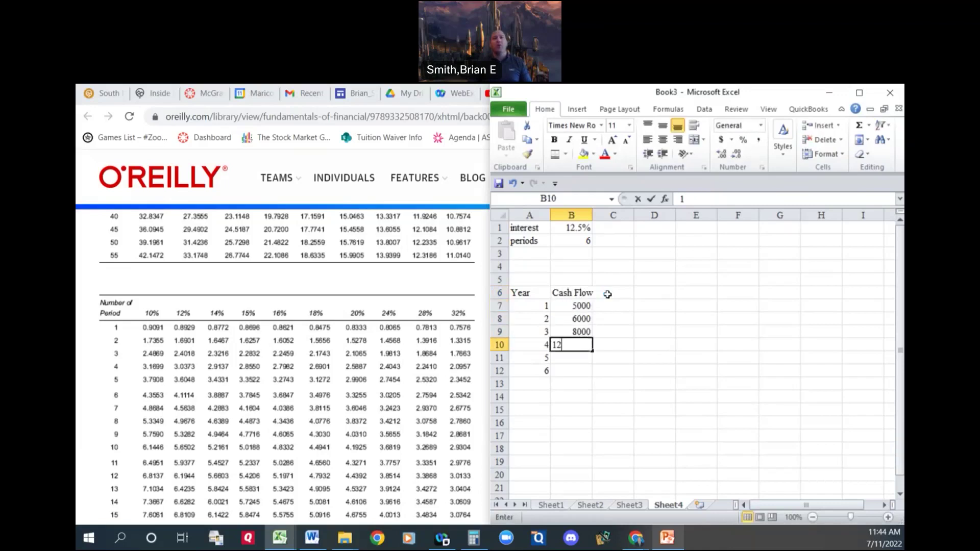
type("00")
key("Return")
type("9000")
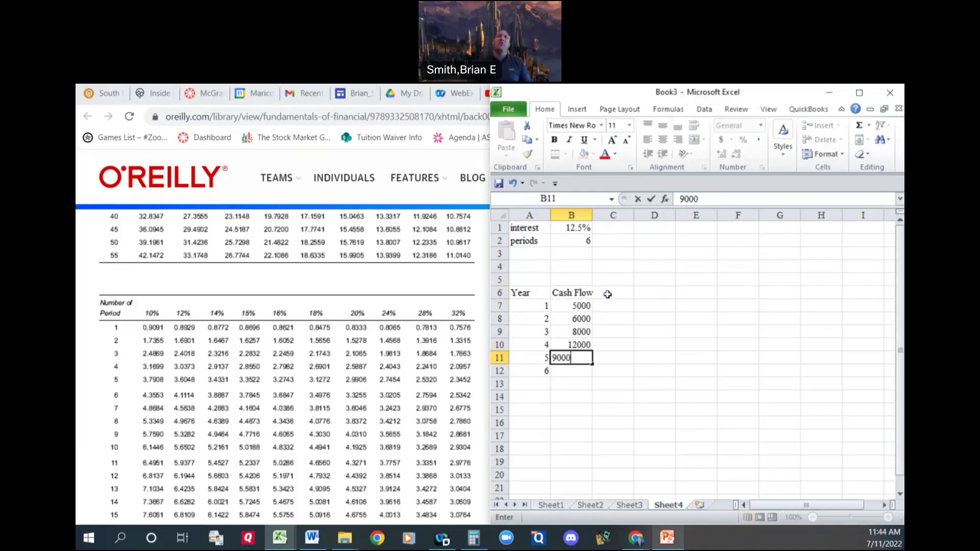
key("Return")
type("7000")
key("Return")
Enter the heading PVIF in C6, beside the Cash Flow heading.
key("Up")
key("Up")
key("Up")
key("Up")
key("Up")
key("Up")
key("Right")
key("Up")
type("PVIF")
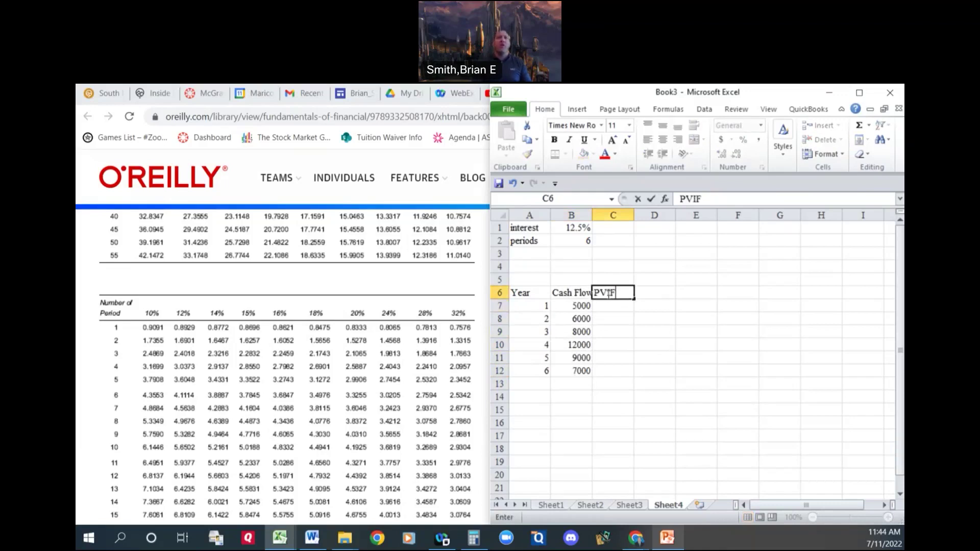
key("Return")
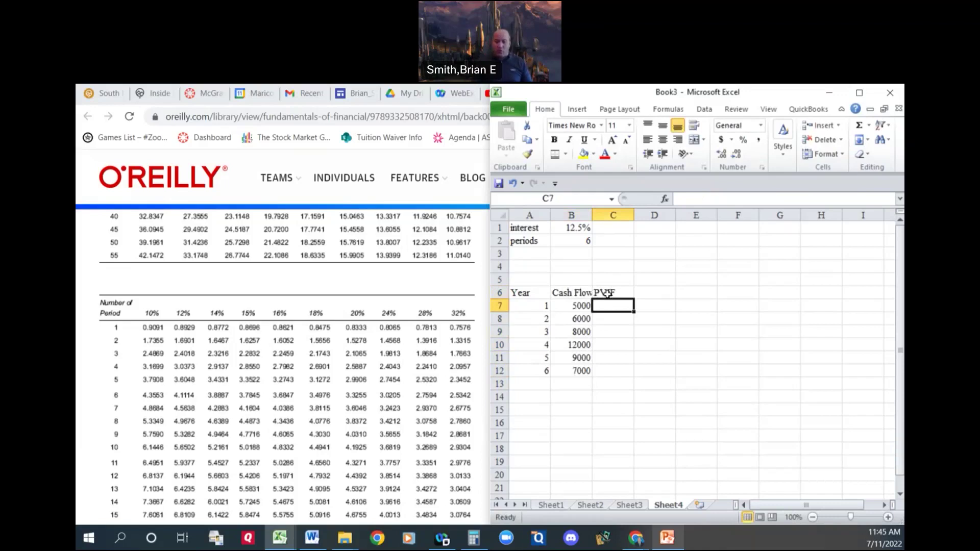
Enter the year 1 present value factor formula =1/((1+B$1)^A7) in C7, with the interest row locked.
type("=")
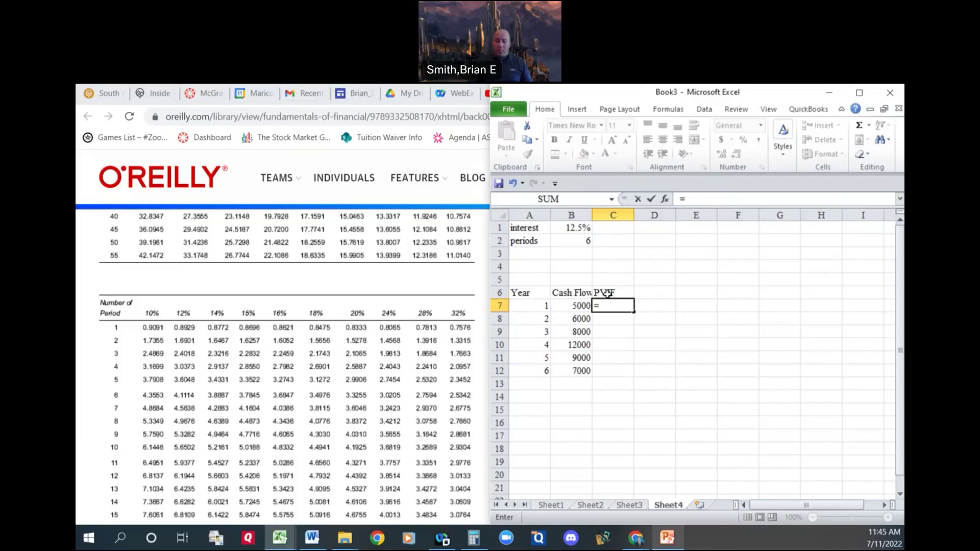
type("1/(")
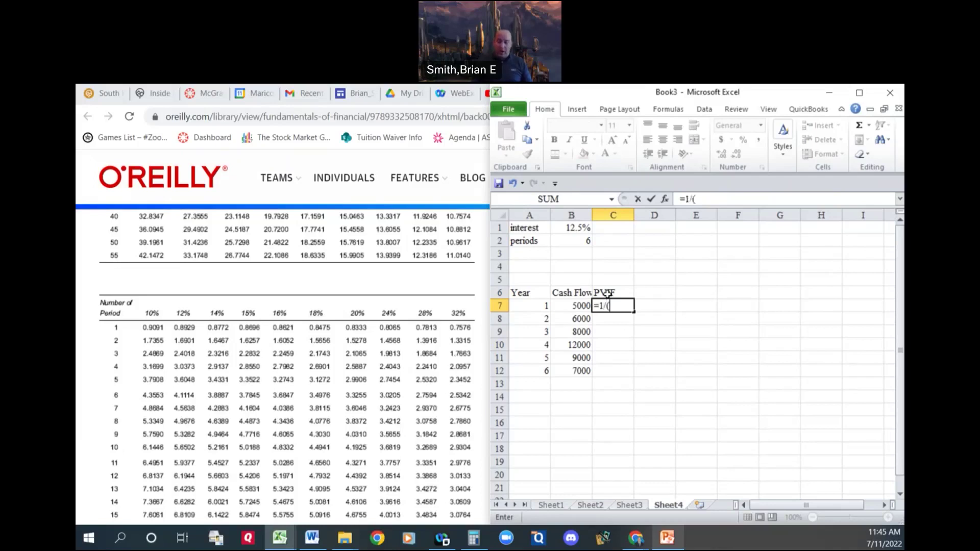
type("1+")
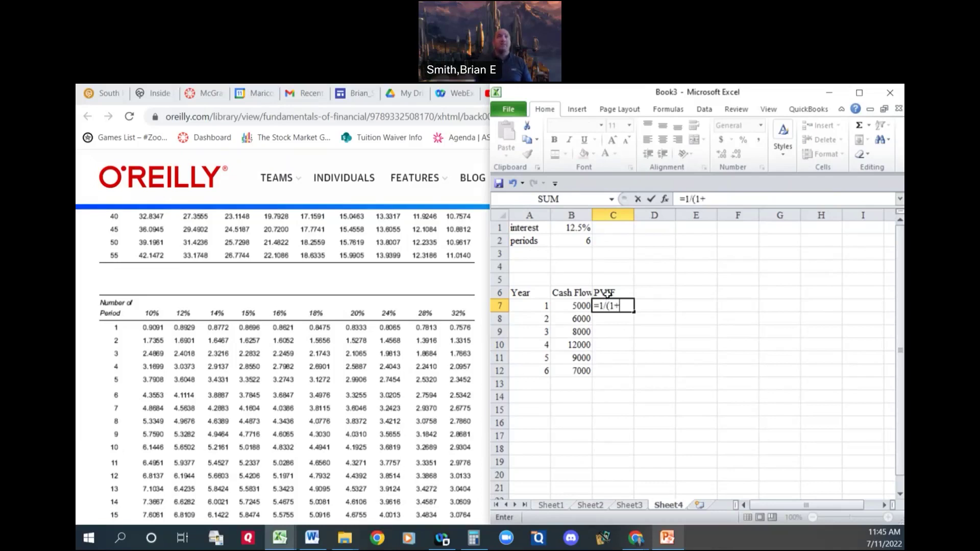
left_click(578, 229)
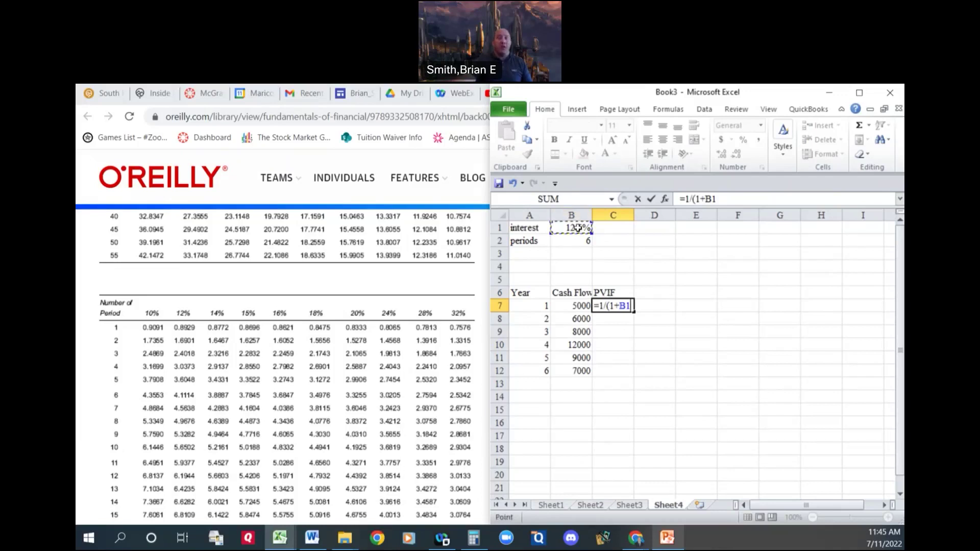
type(")^")
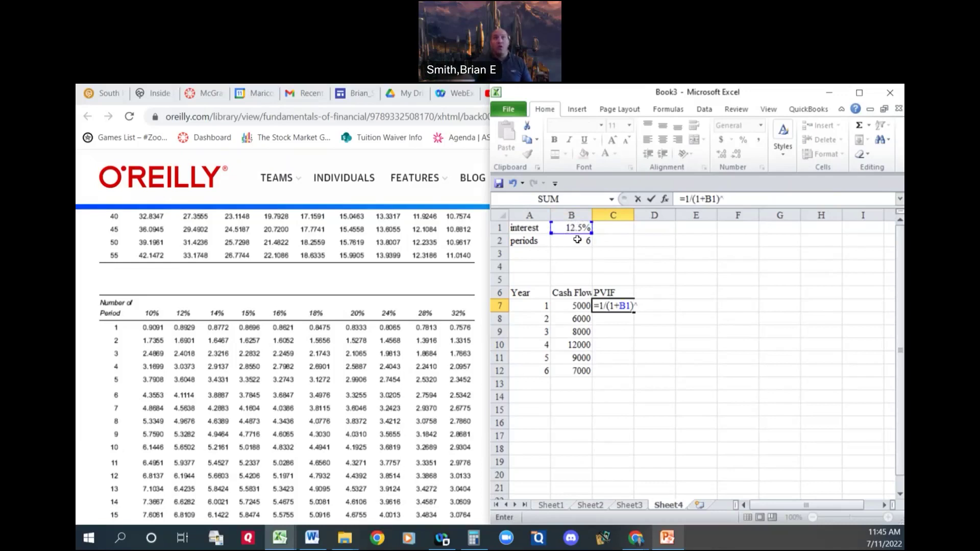
left_click(536, 306)
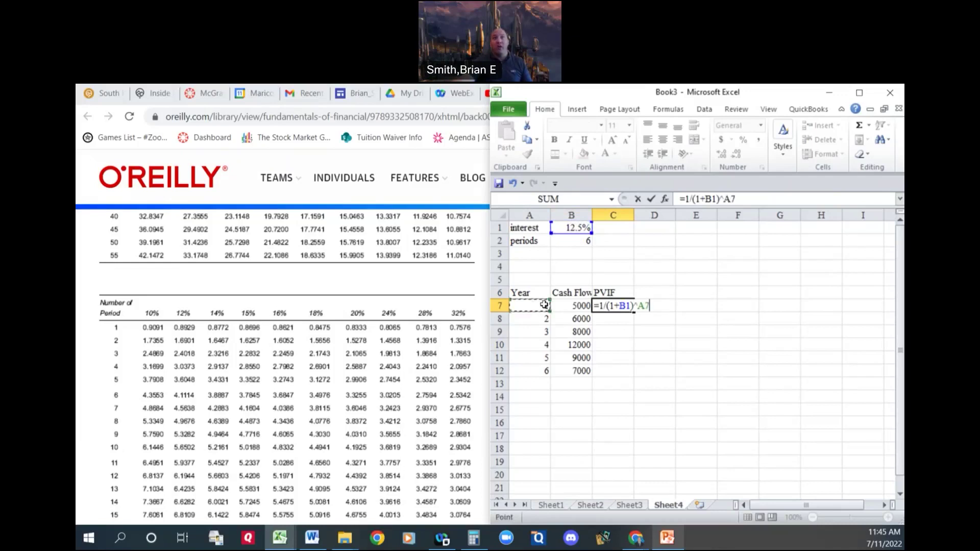
left_click(628, 305)
type("$")
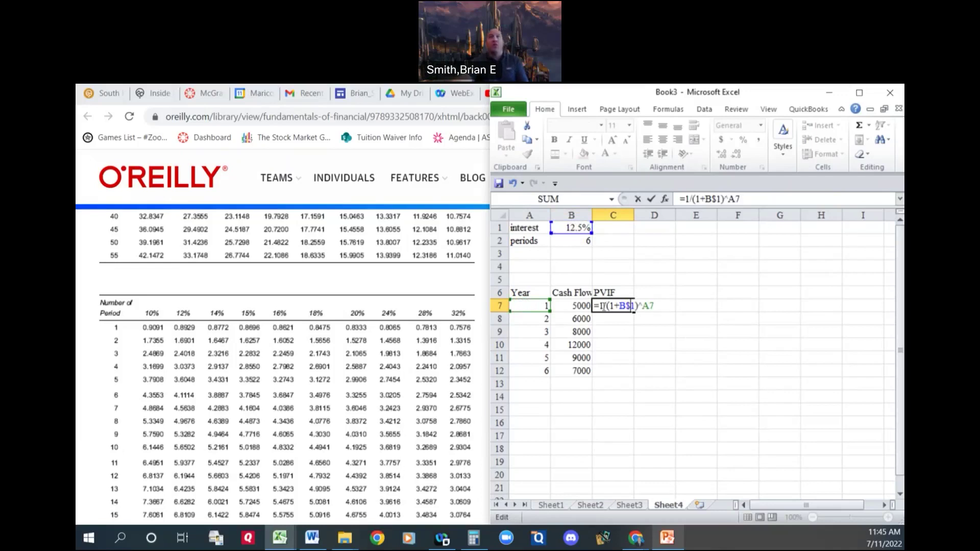
left_click(605, 306)
type("(")
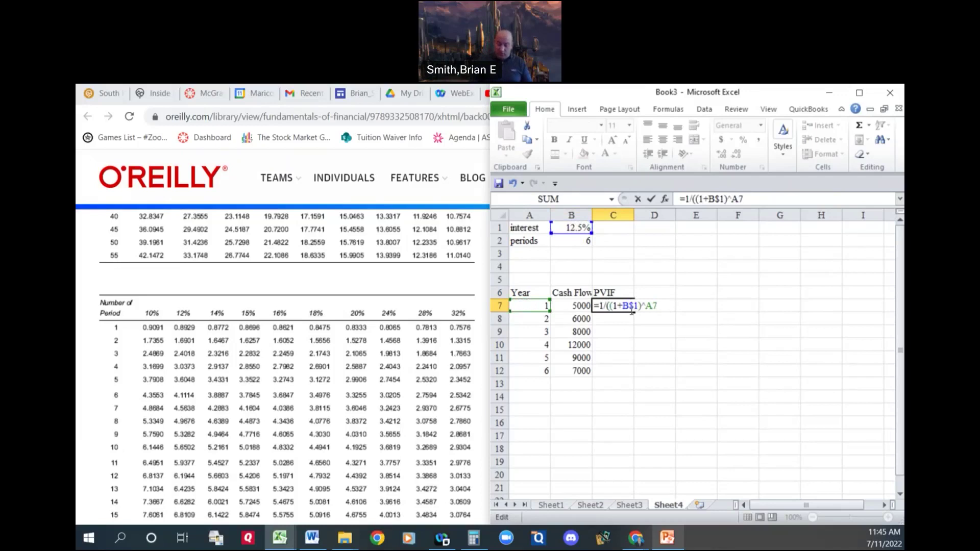
type(")")
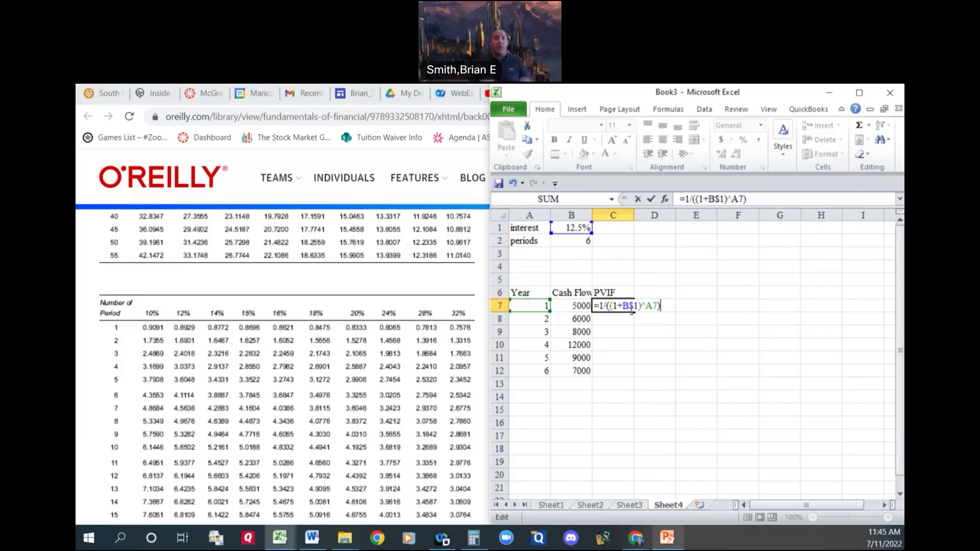
key("Return")
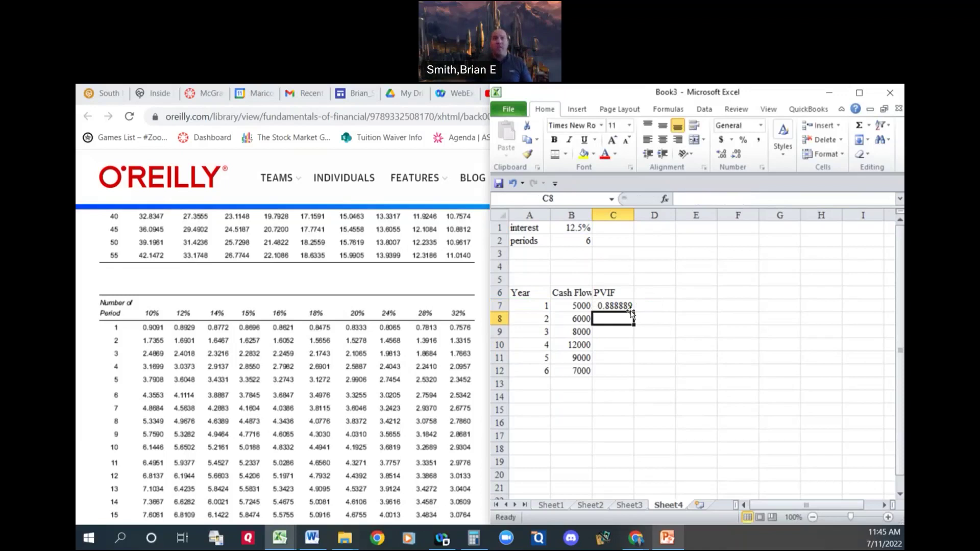
Fill the PVIF formula from C7 down to C12 for all six years.
left_click(630, 311)
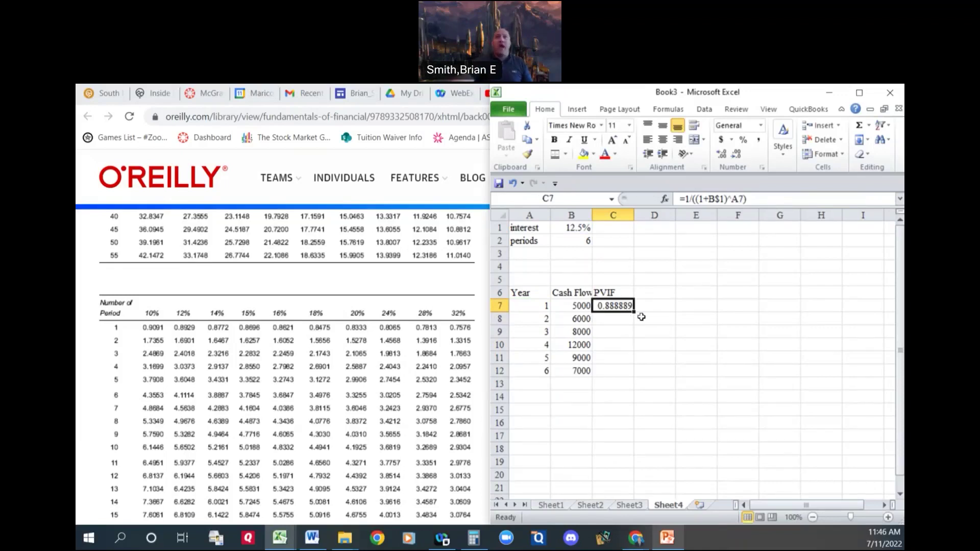
left_click_drag(633, 311, 632, 378)
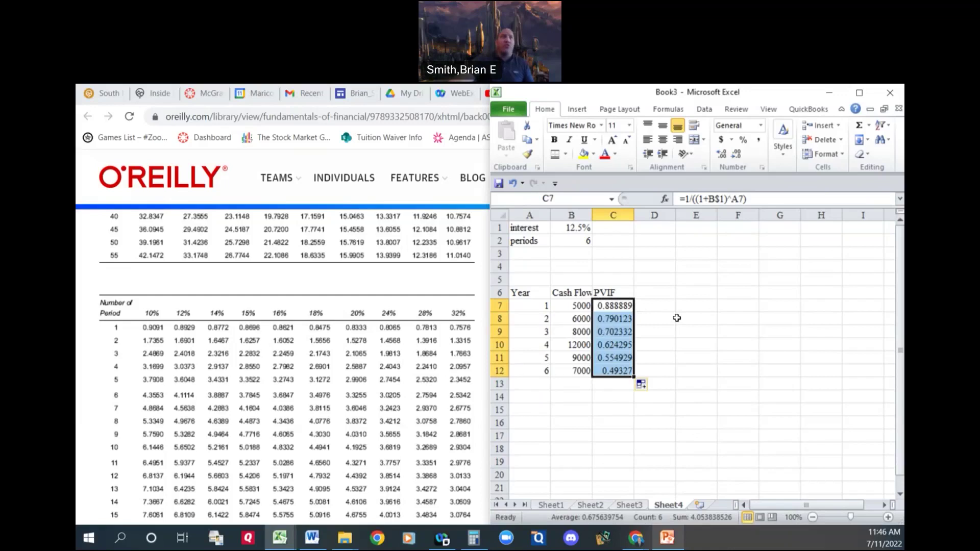
Set the interest rate in B1 to 10%.
left_click(586, 229)
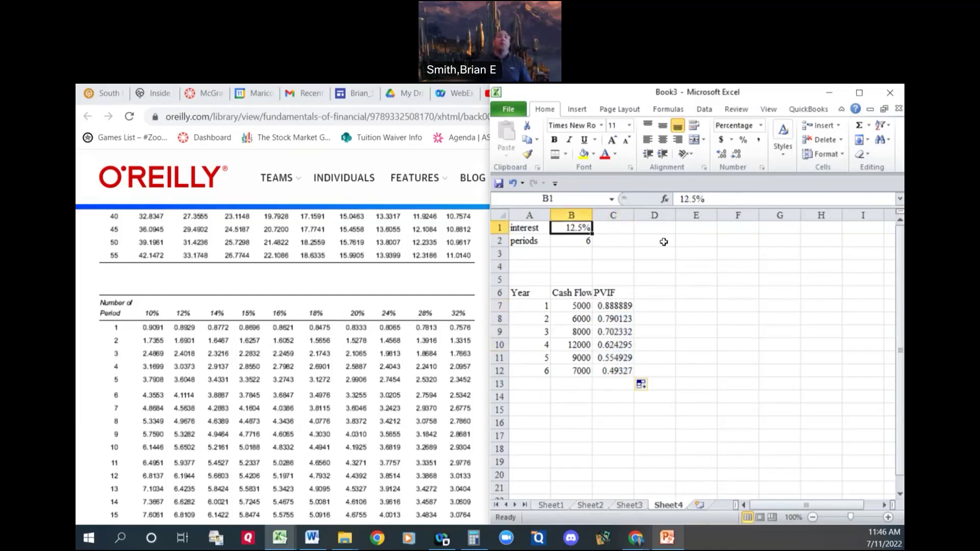
type("10%")
key("Return")
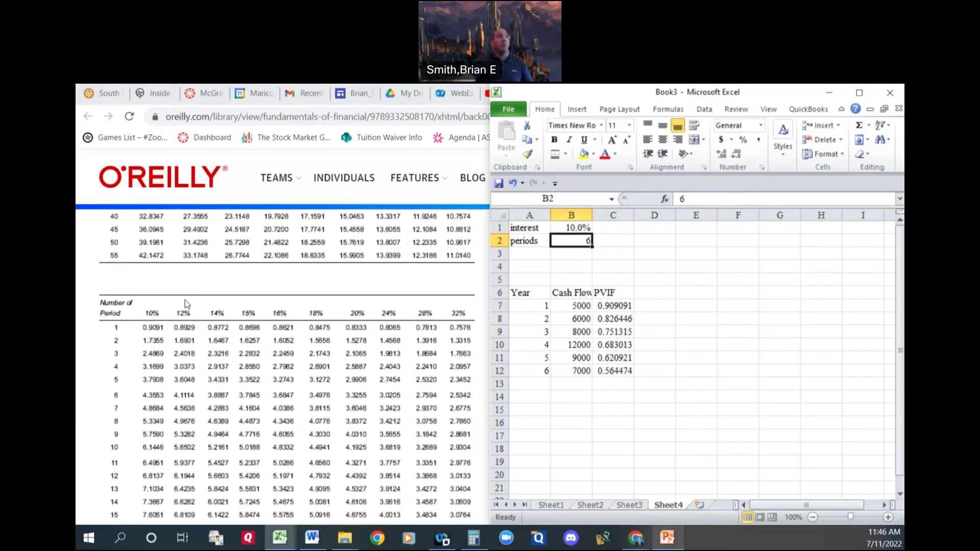
Switch to the browser, find the present value table containing the 10% column, and return to the Book3 workbook in Excel.
left_click(211, 305)
scroll(222, 305, "up", 10)
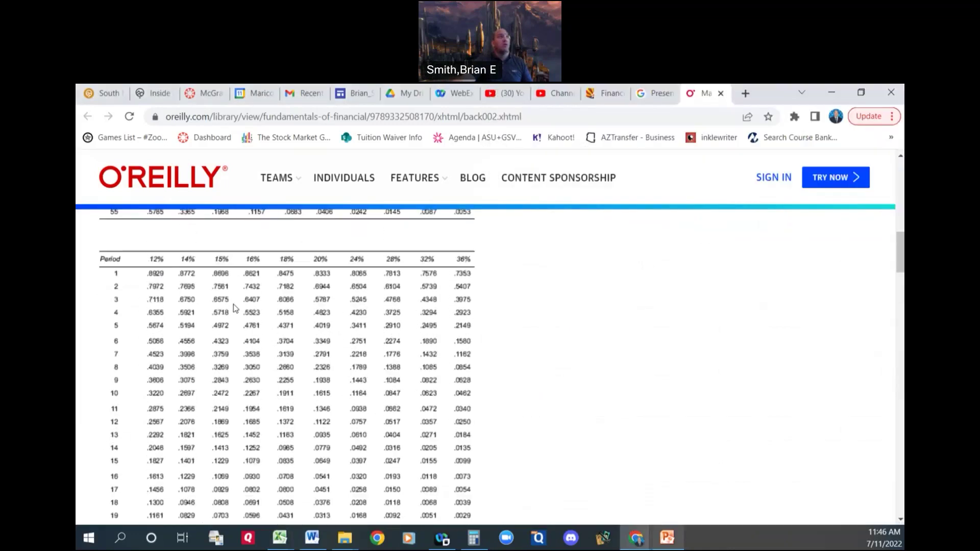
scroll(234, 309, "up", 6)
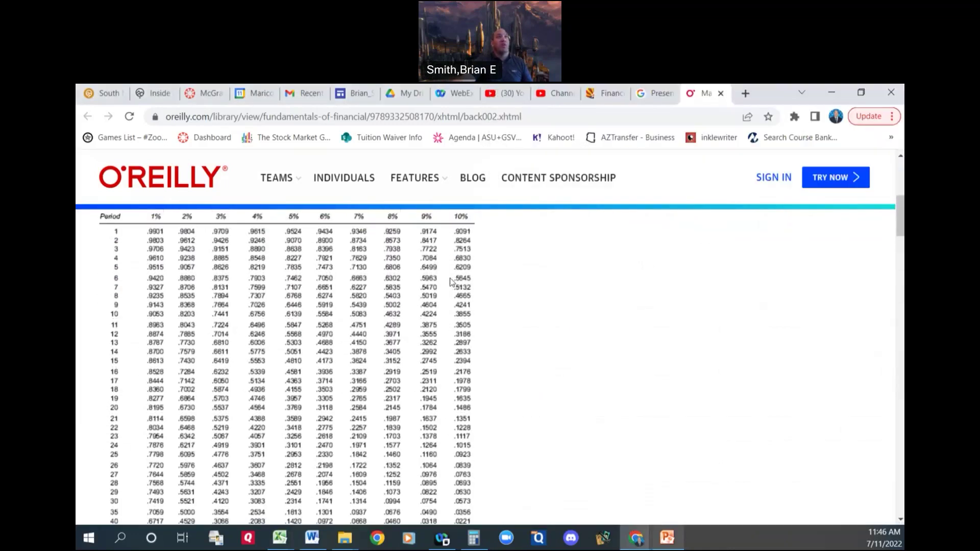
left_click(279, 537)
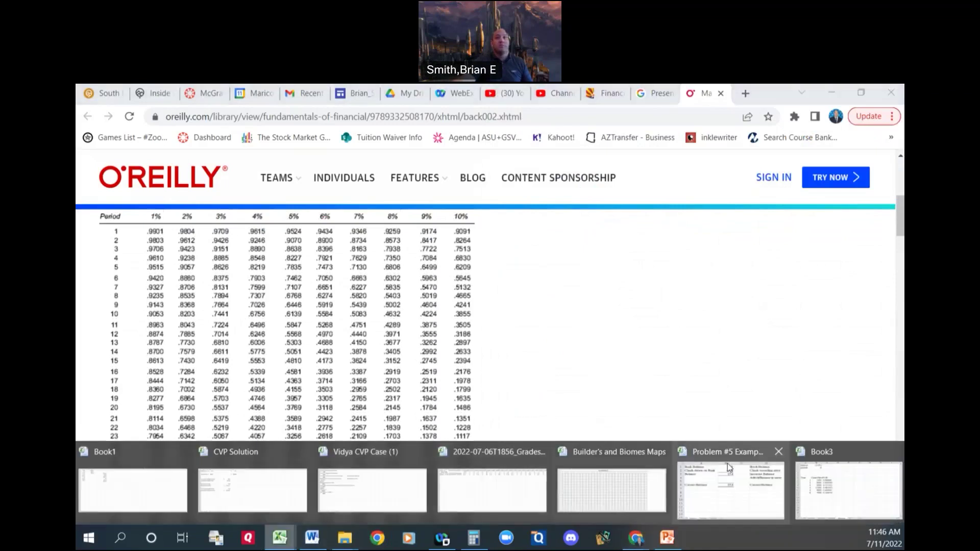
left_click(834, 481)
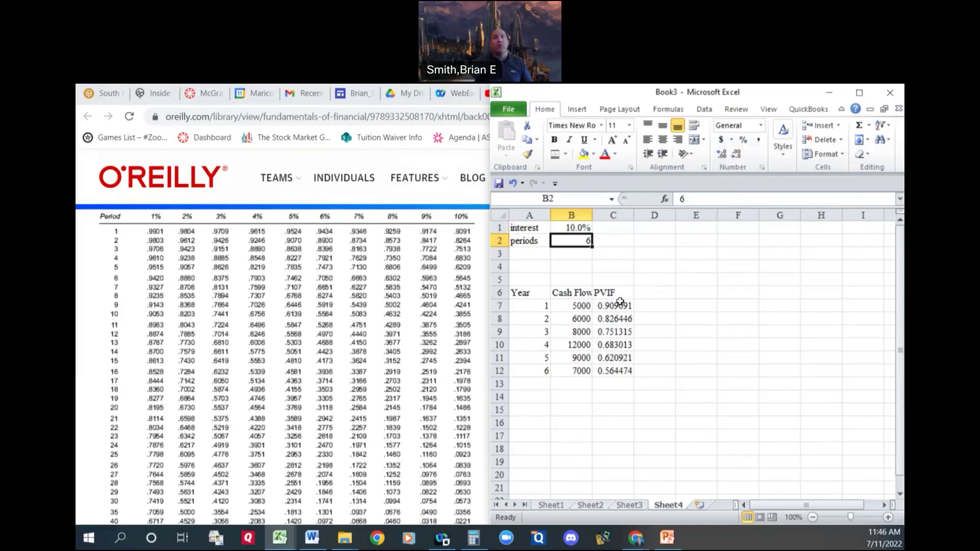
Show the PVIF factors in C7 to C12 with four decimal places, and return them to six.
left_click_drag(615, 305, 615, 372)
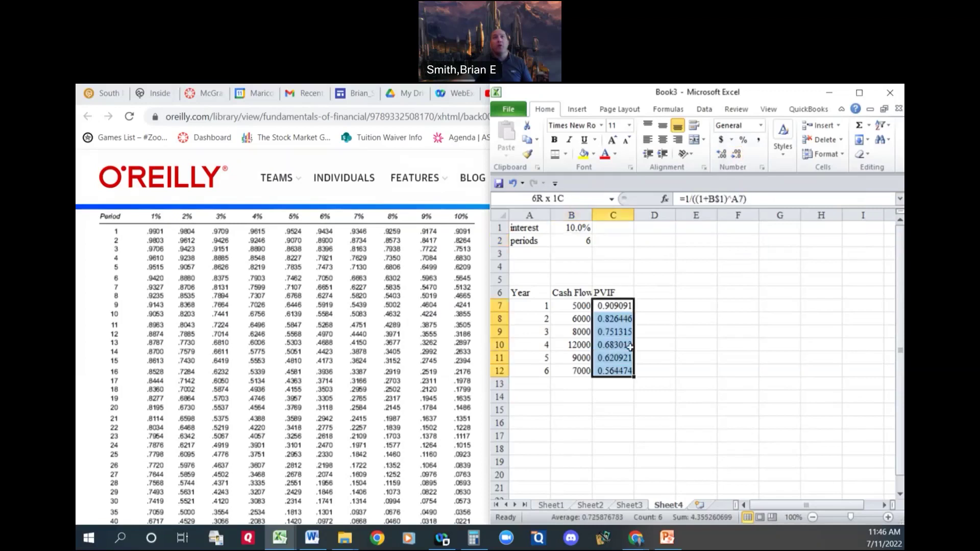
left_click(732, 157)
left_click(732, 156)
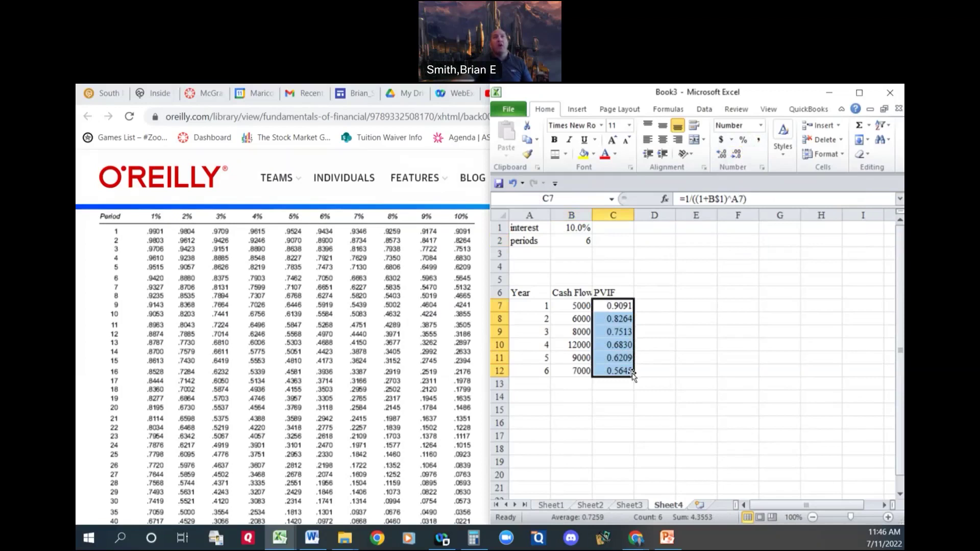
left_click(722, 155)
left_click(721, 155)
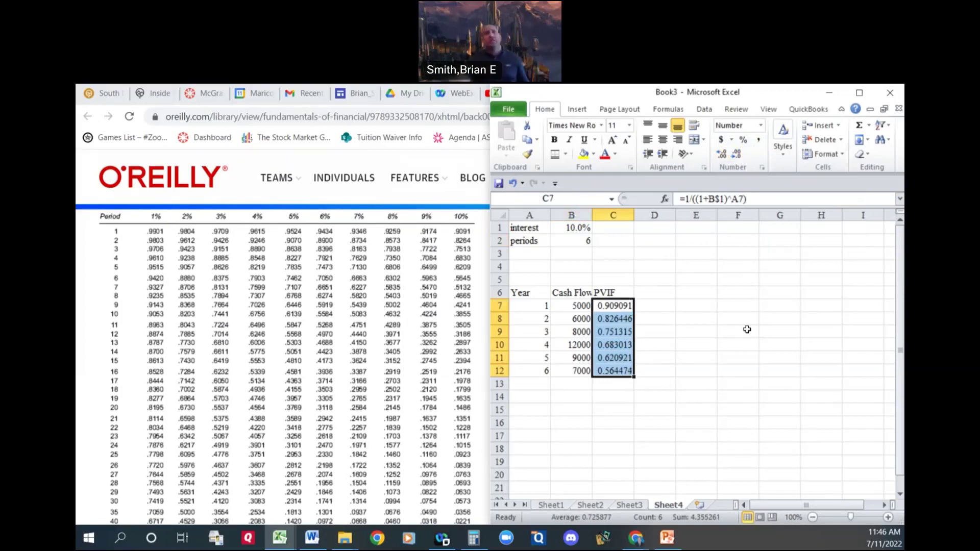
Set the interest rate in B1 to 12.5%.
left_click(573, 228)
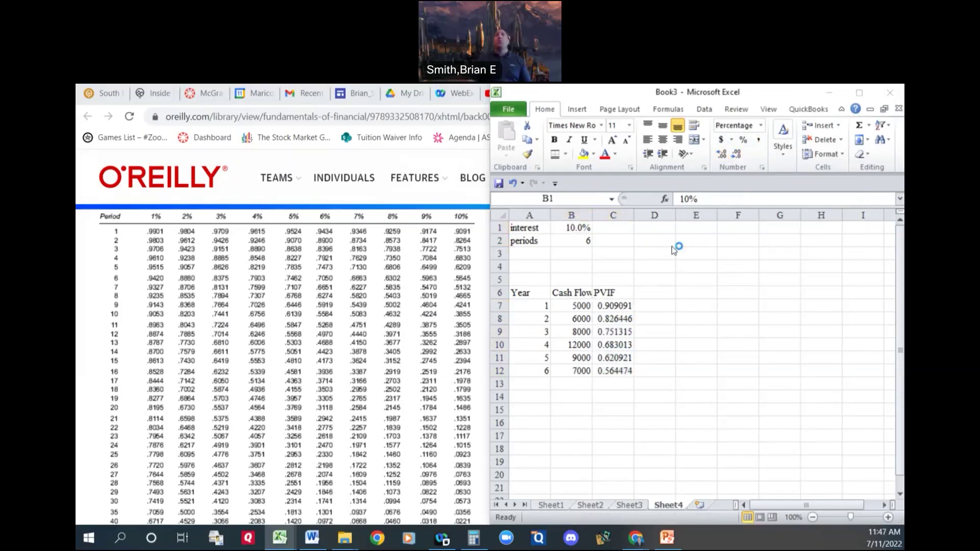
left_click(577, 227)
type("12.5")
key("Return")
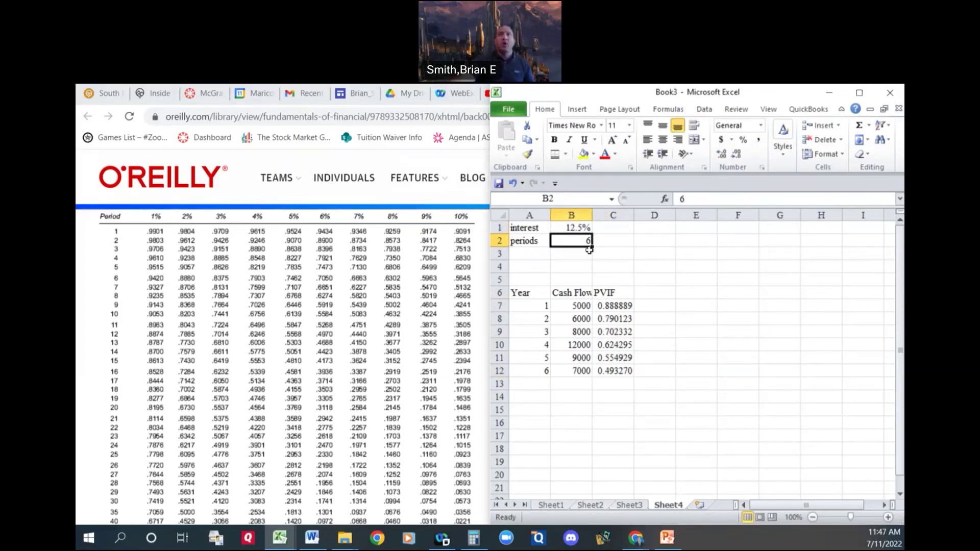
left_click(536, 306)
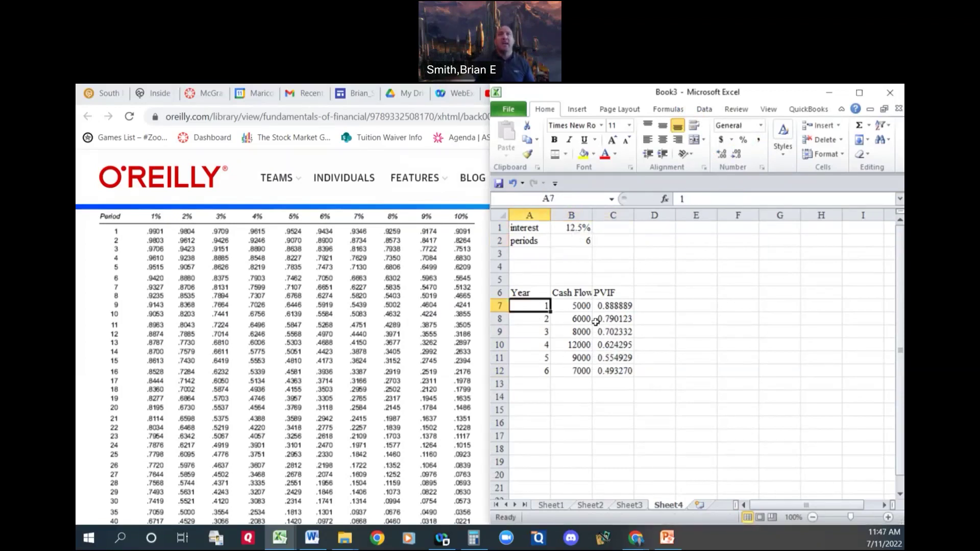
type("=if")
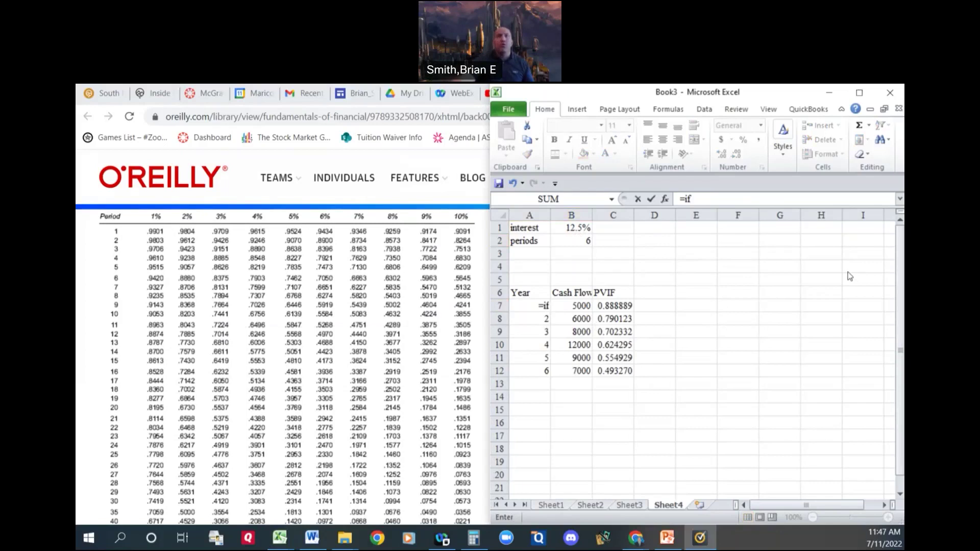
left_click(535, 302)
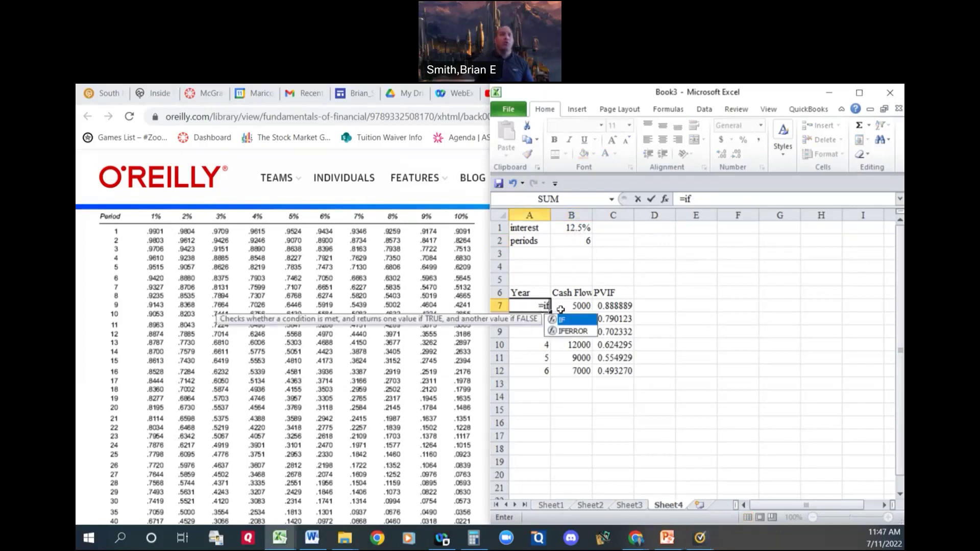
type("(")
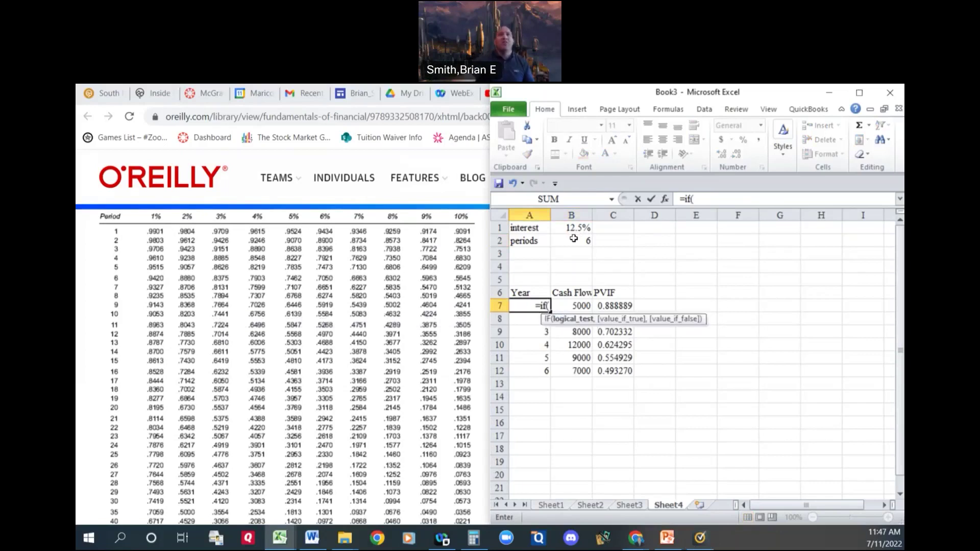
key("Escape")
Enter =IF(A7=B$2,"",A7+1) in A8 to generate the second year from the number of periods.
key("Down")
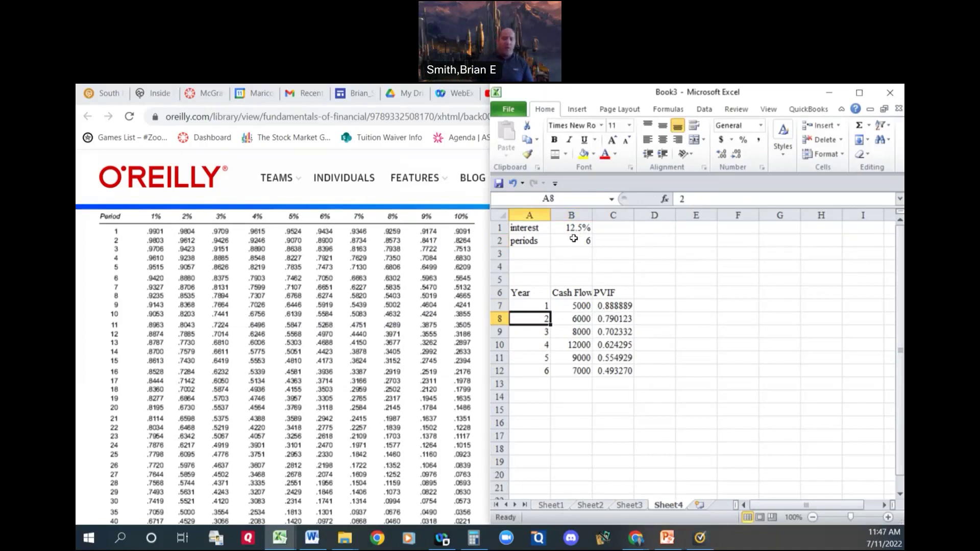
type("=if(")
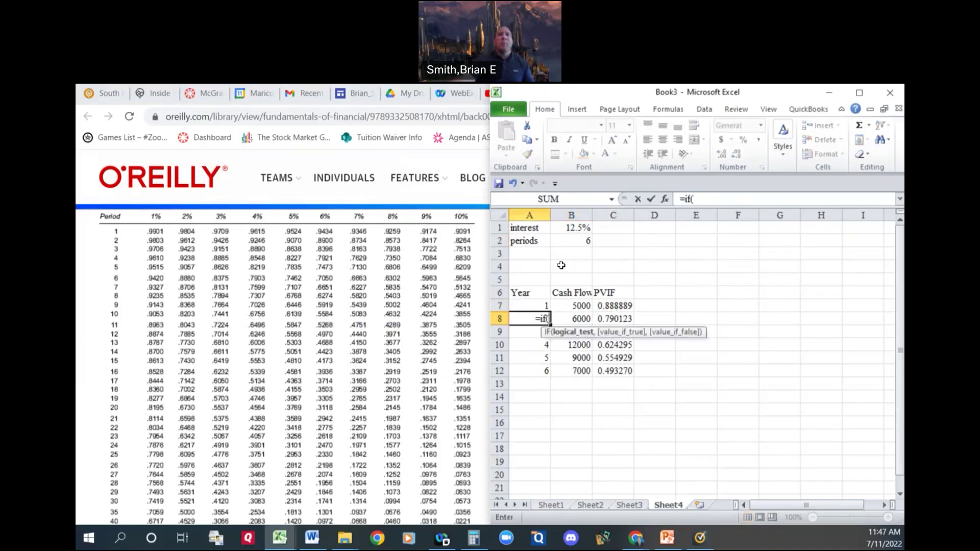
left_click(543, 305)
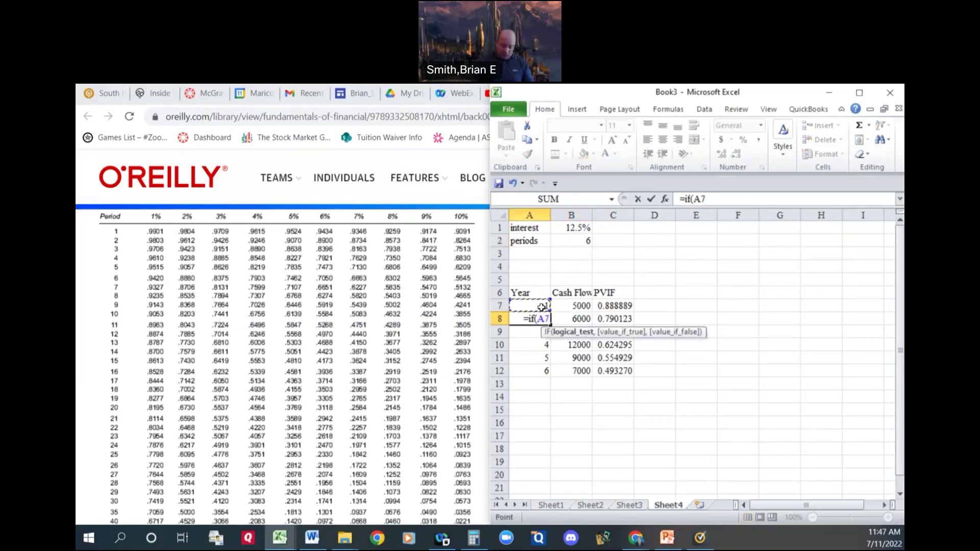
type(">")
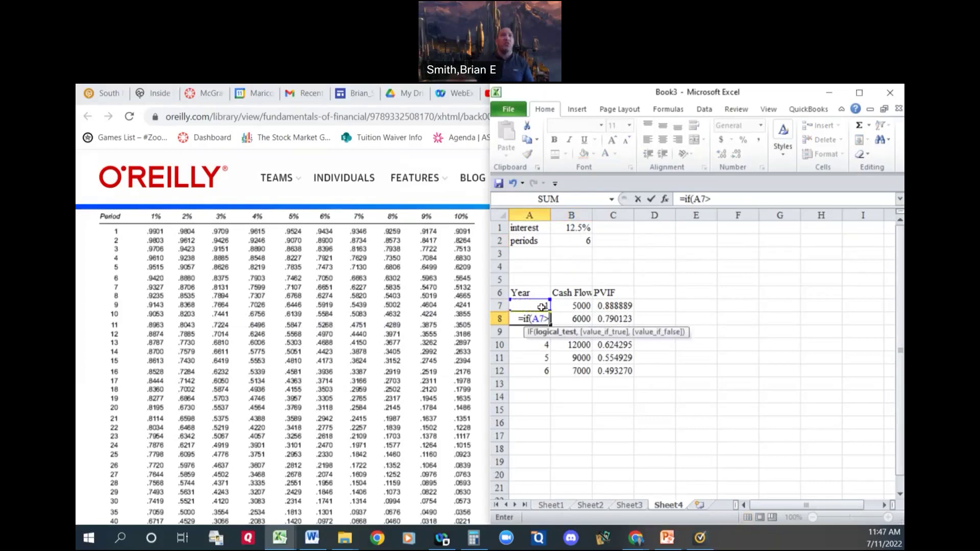
left_click(568, 241)
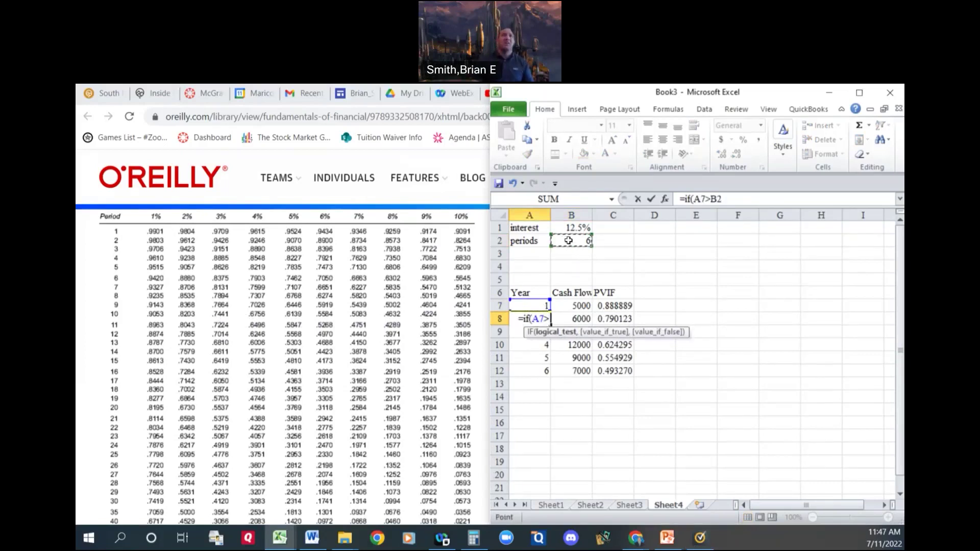
key("BackSpace")
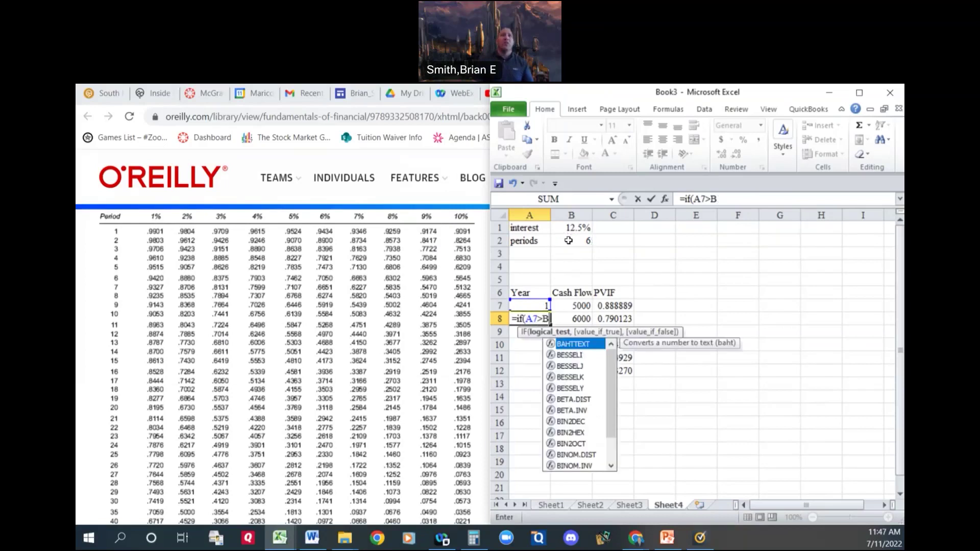
key("BackSpace")
key("BackSpace")
type("=")
left_click(582, 240)
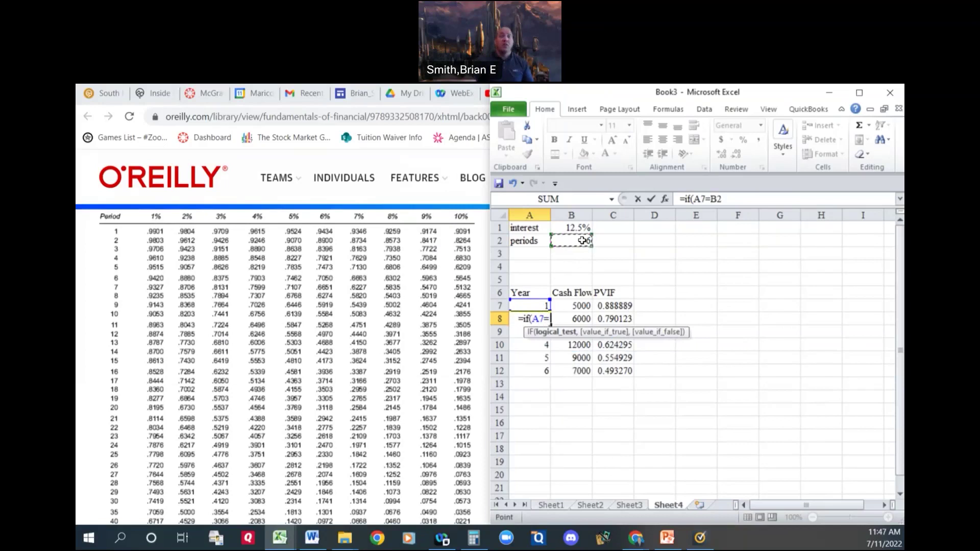
type(",\"\"")
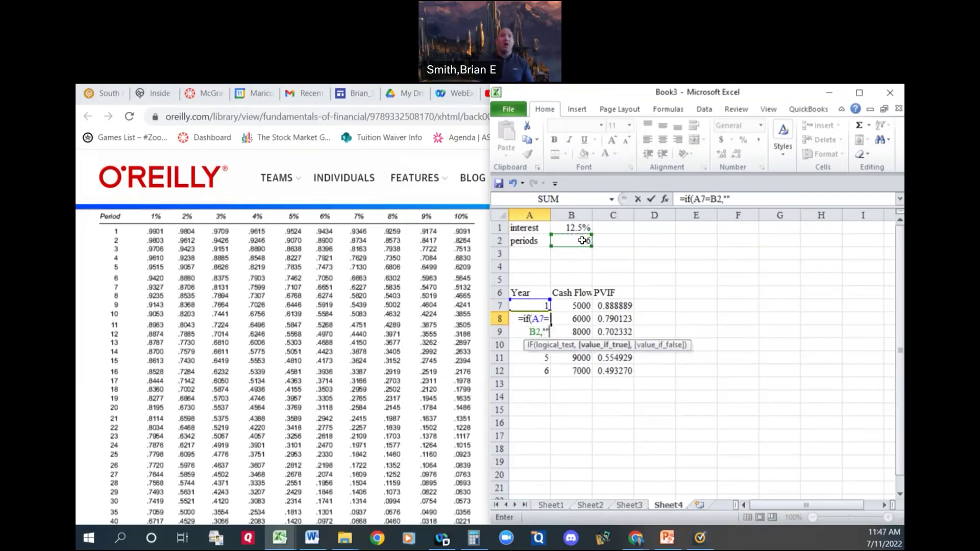
type(",")
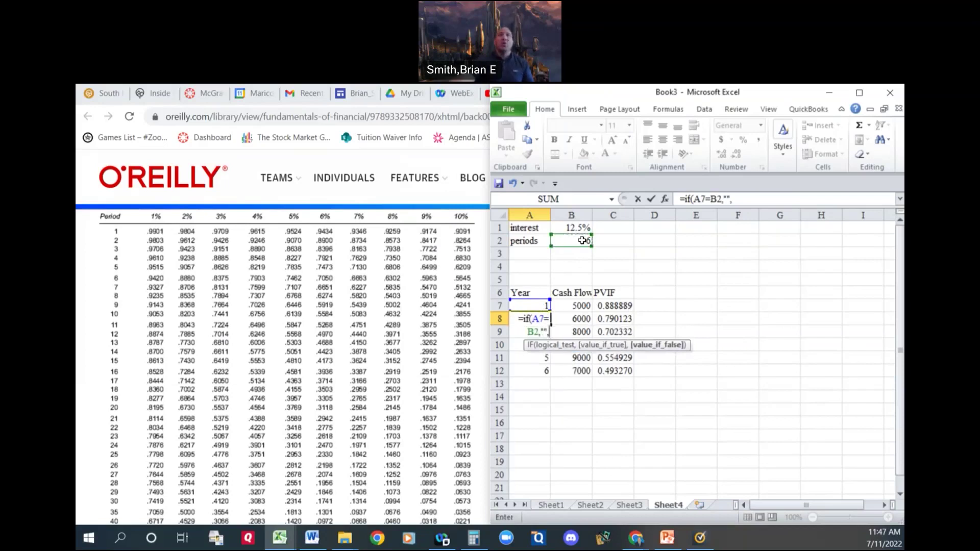
left_click(522, 306)
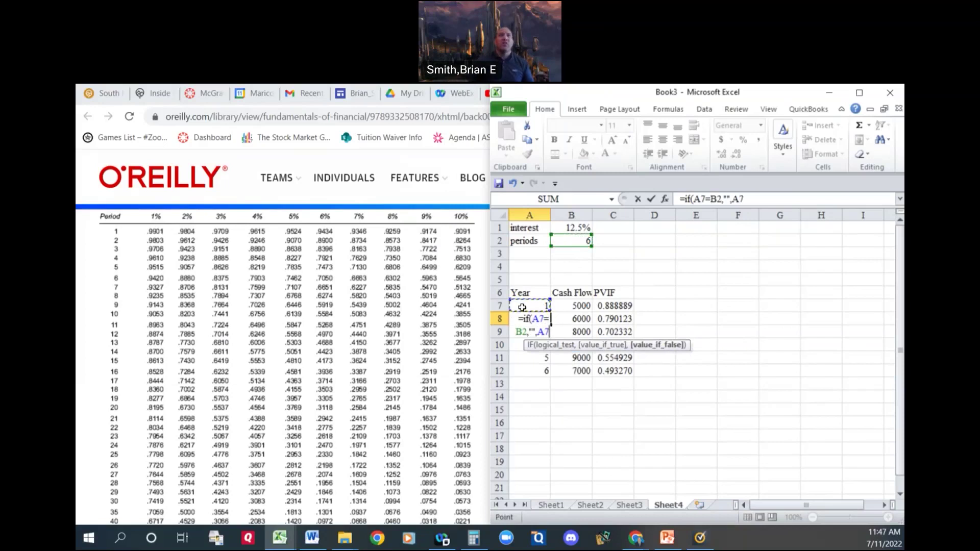
type("+1")
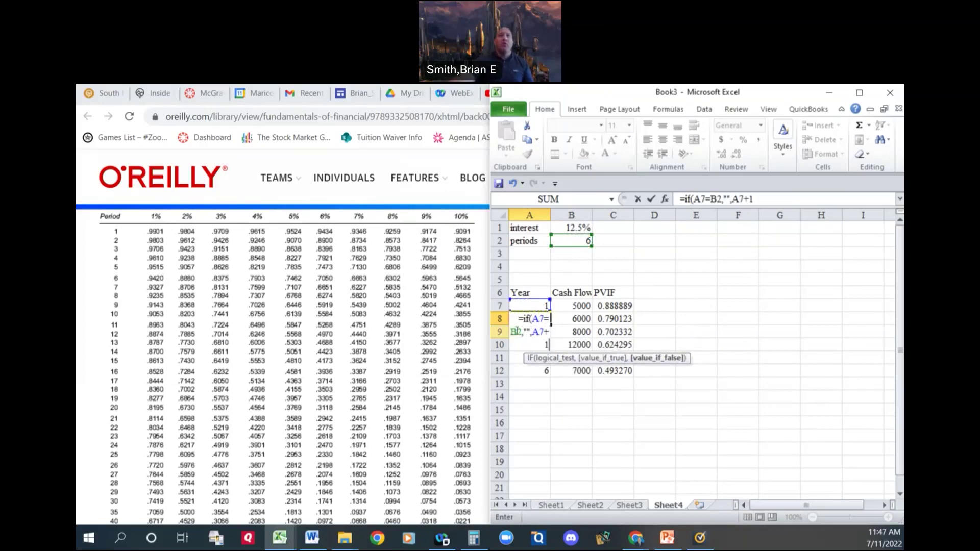
type(")")
key("Return")
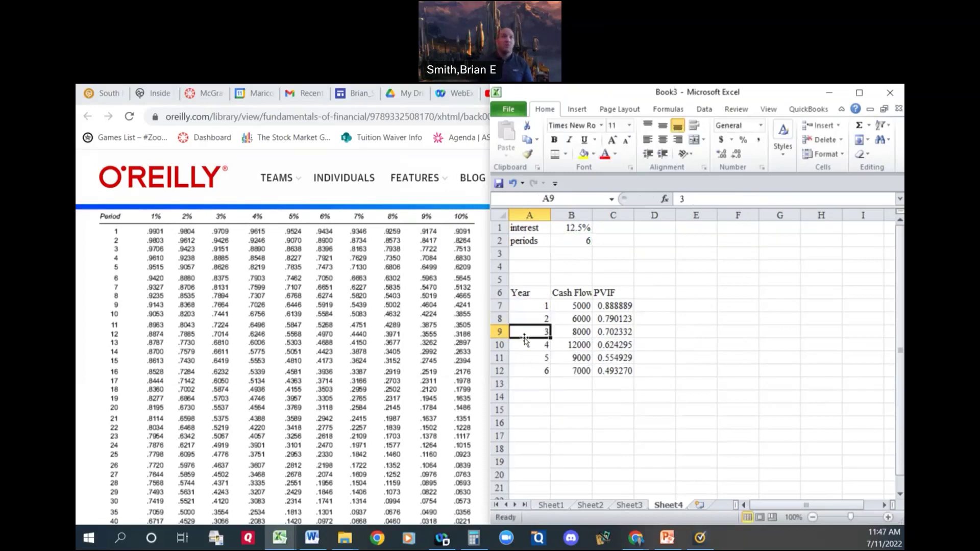
Fill the year formula from A8 down to A20 and check the copied formula in A14.
key("Up")
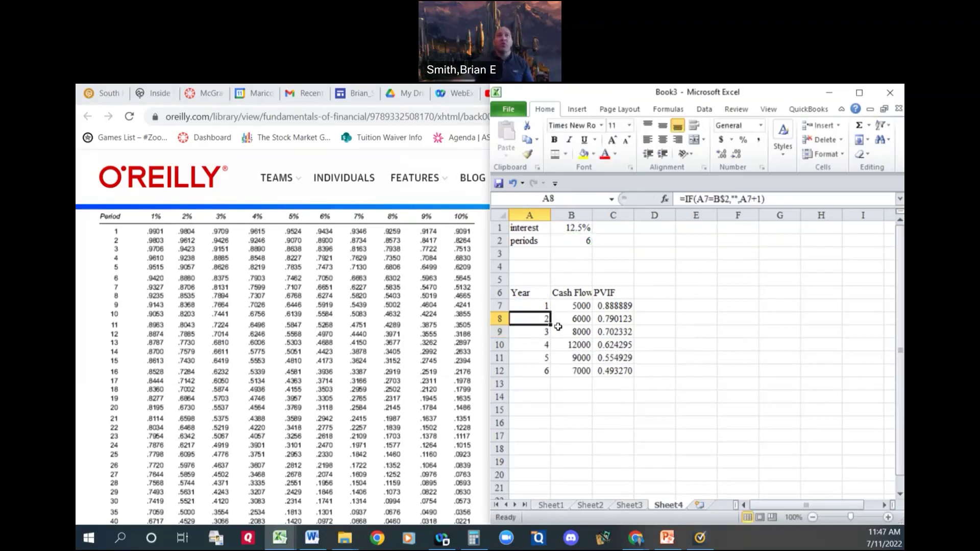
left_click_drag(551, 324, 542, 482)
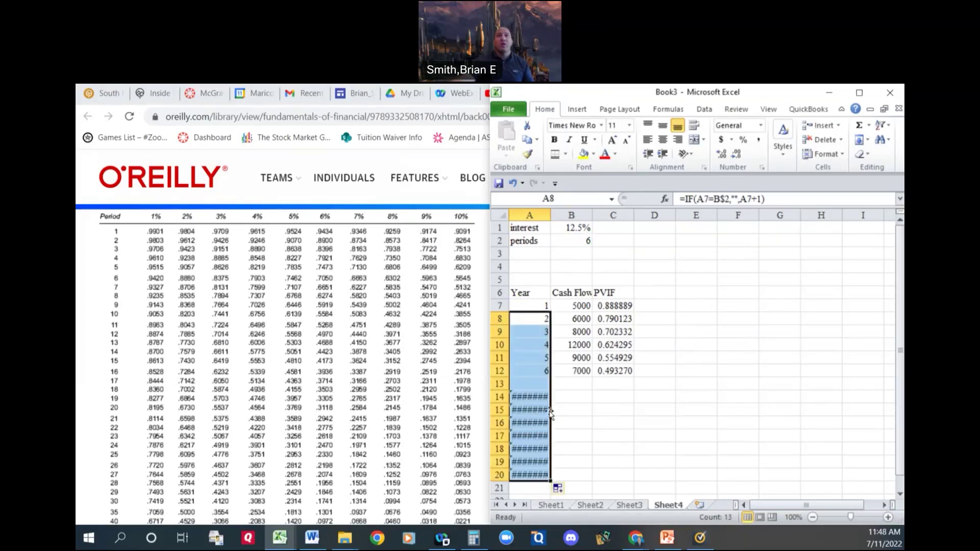
left_click(545, 371)
left_click(543, 395)
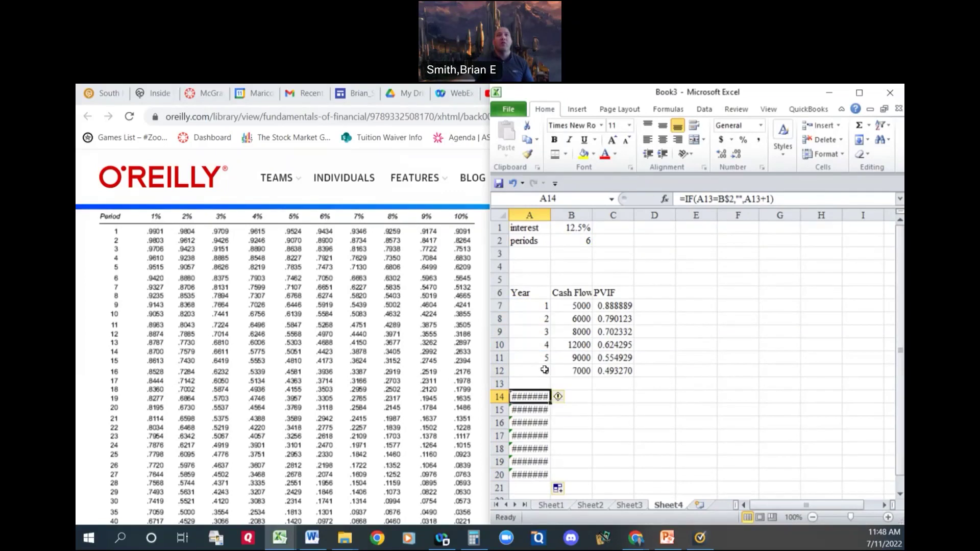
Test the generated year list by setting the periods in B2 to 10, 12 and 5 in turn.
left_click(586, 245)
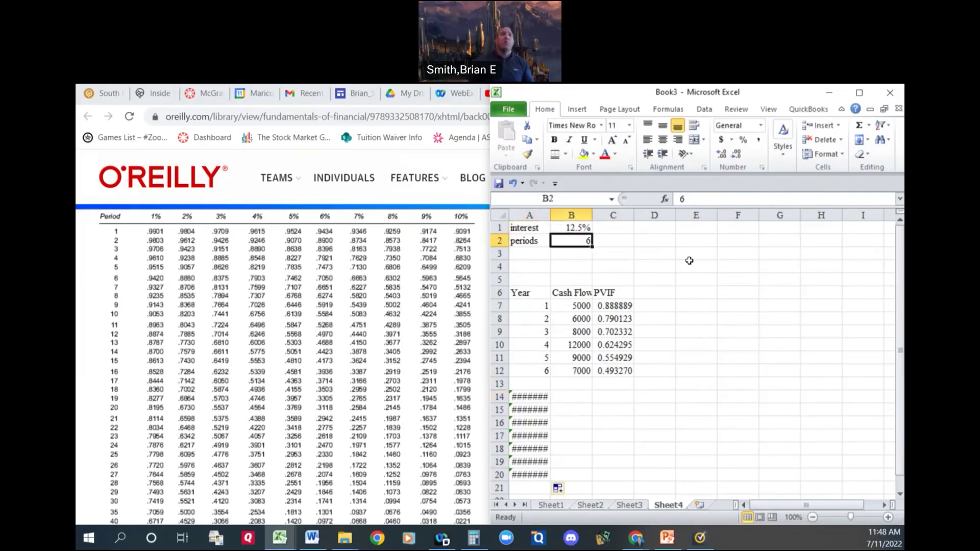
type("10")
key("Return")
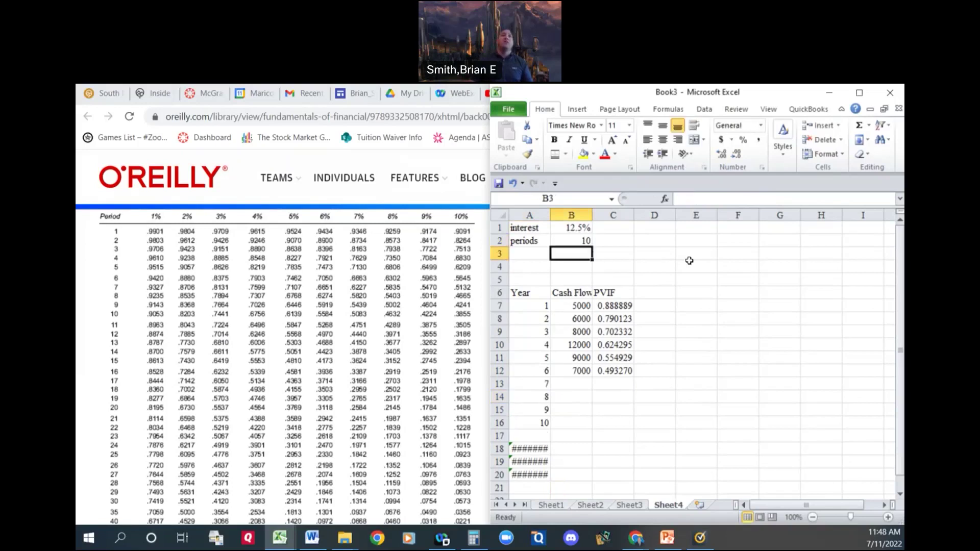
key("Up")
type("12")
key("Return")
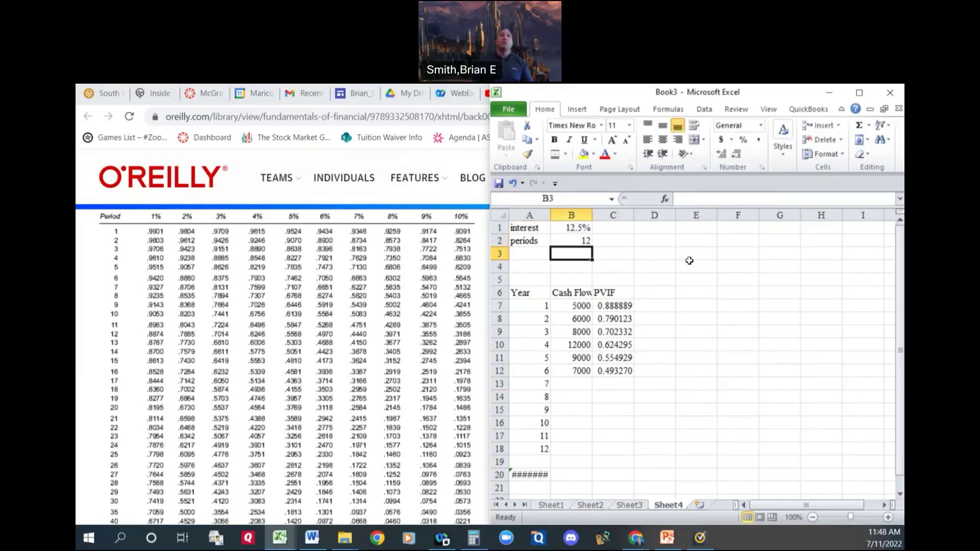
key("Up")
type("5")
key("Return")
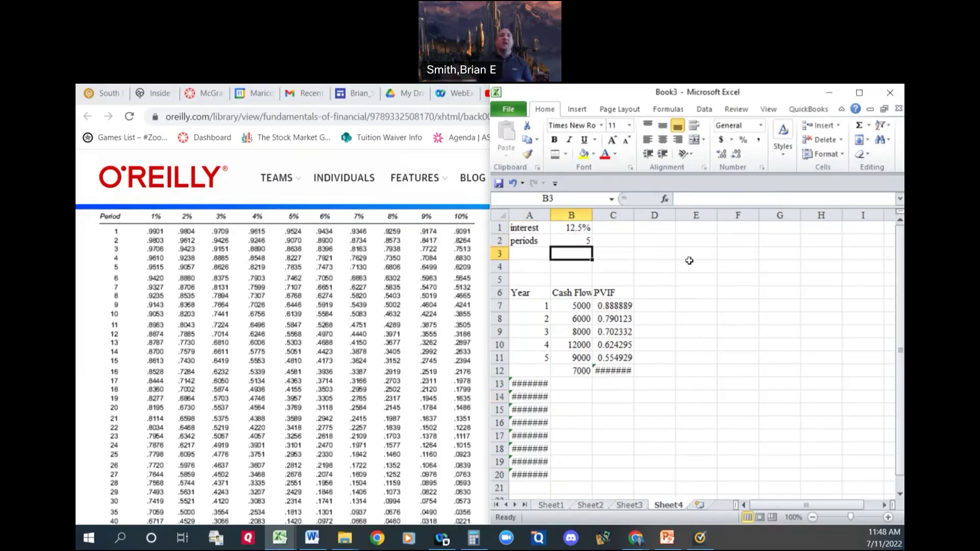
Inspect the year formula in A13 and the cells it refers to, leaving it unedited.
left_click(533, 382)
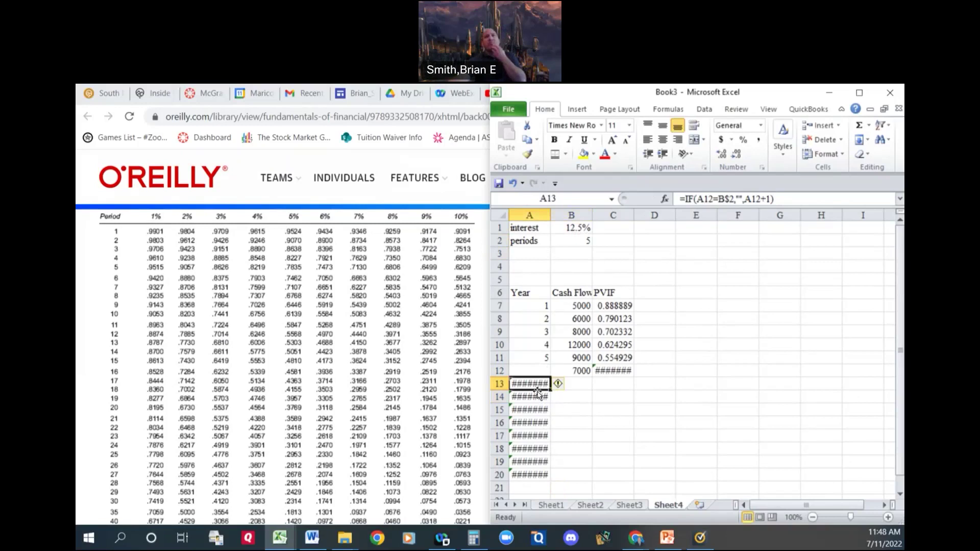
double_click(539, 384)
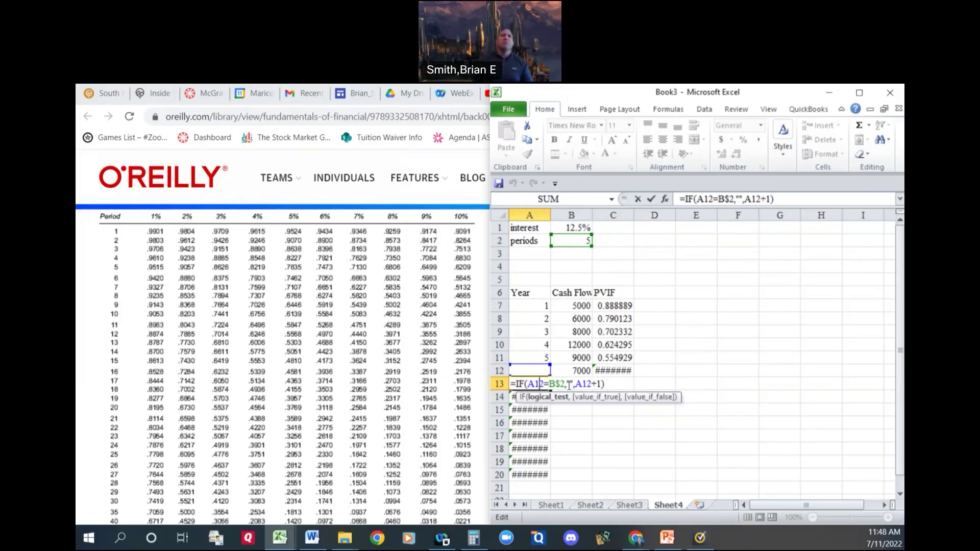
key("ctrl+Return")
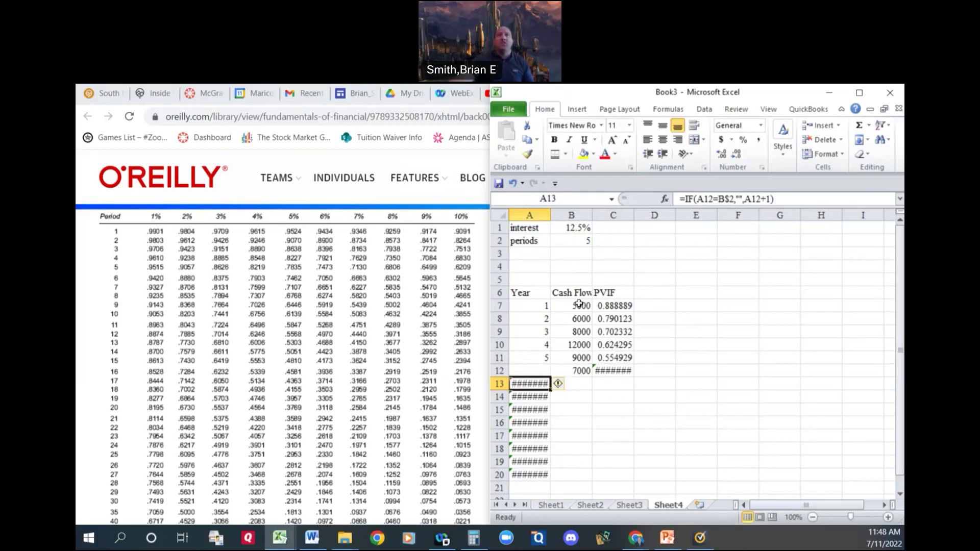
Set the periods in B2 to 10 and the interest rate in B1 to 13.3%.
left_click(575, 242)
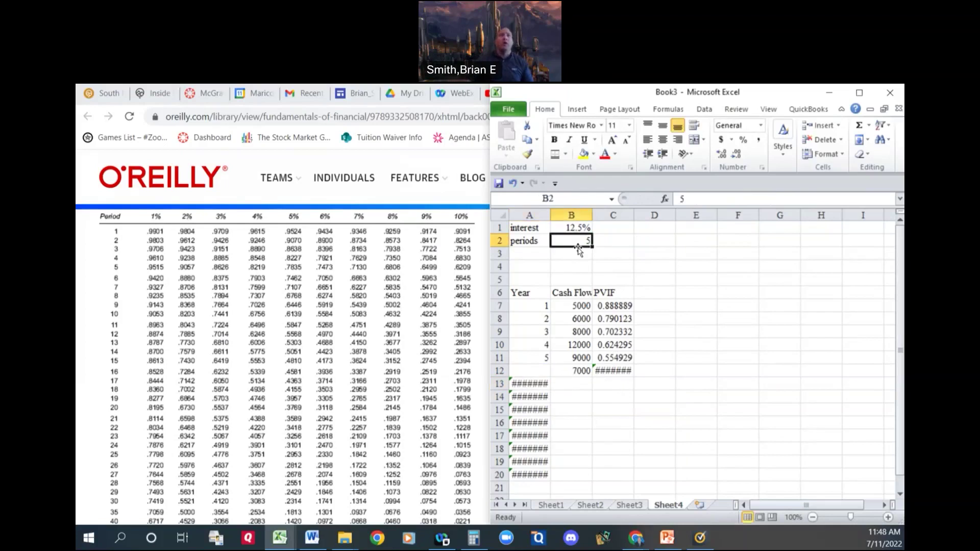
type("10")
key("Return")
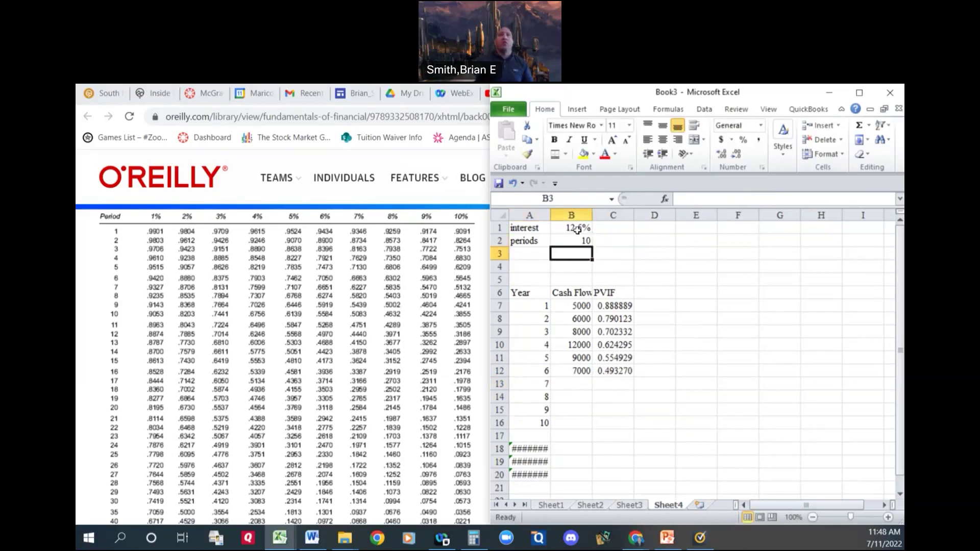
key("Up")
key("Up")
type("13.3")
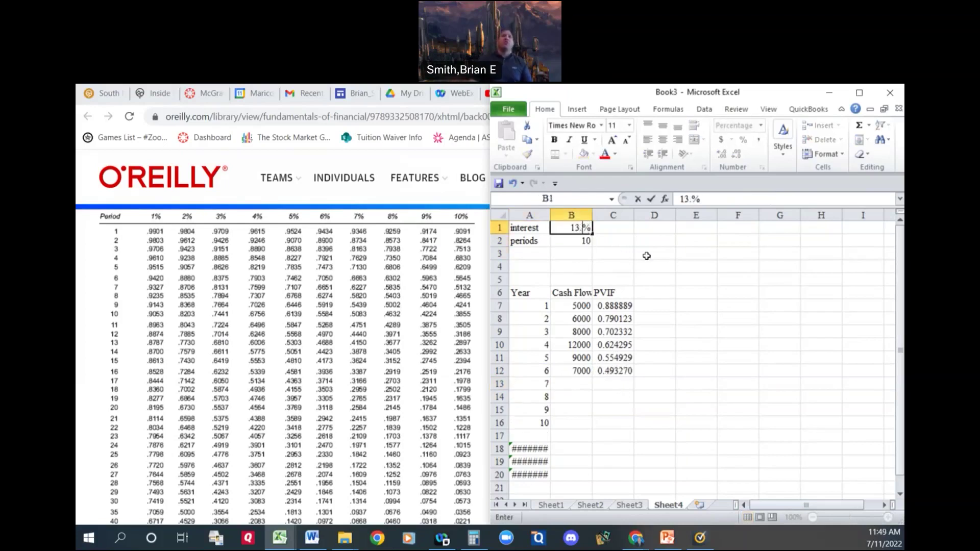
key("Return")
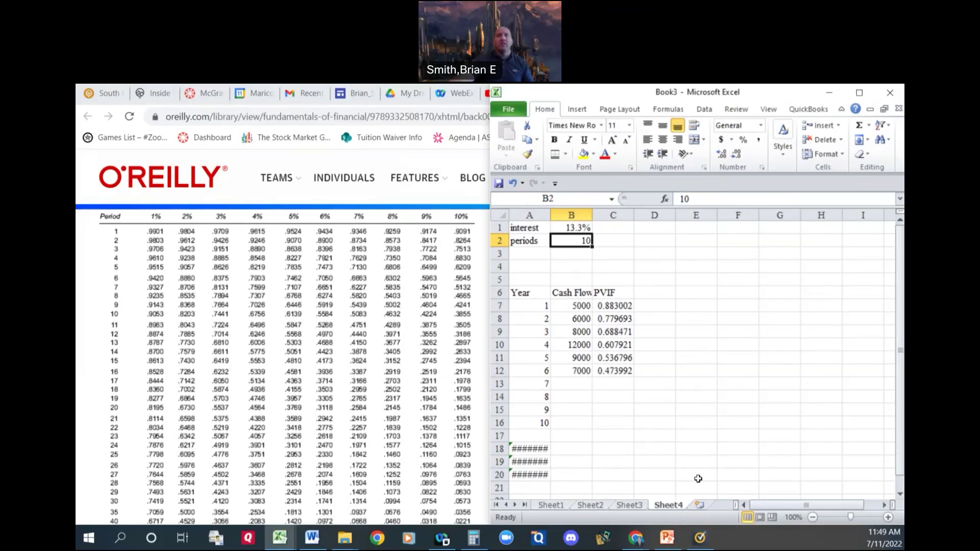
Create a copy of Sheet4 at the end of the Book3 workbook.
right_click(680, 508)
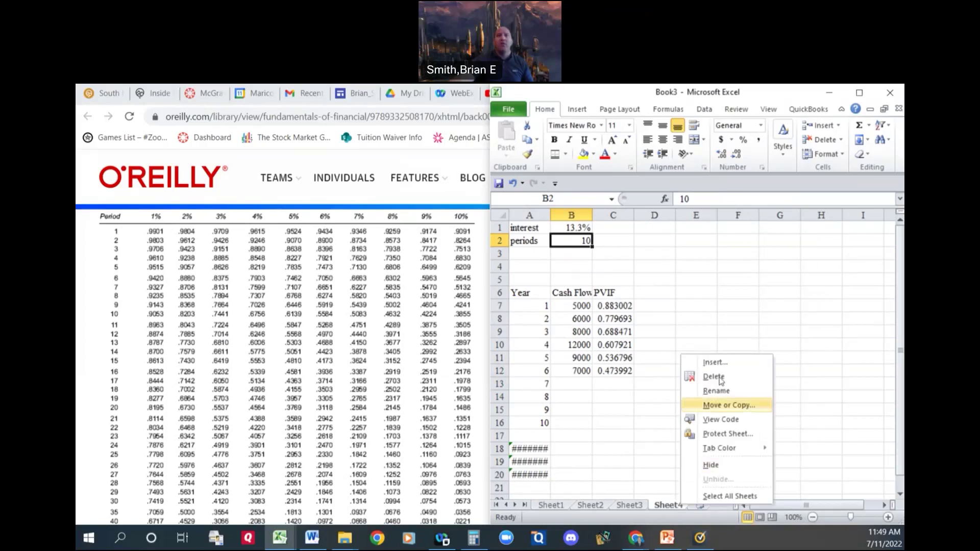
left_click(722, 409)
key("Tab")
key("space")
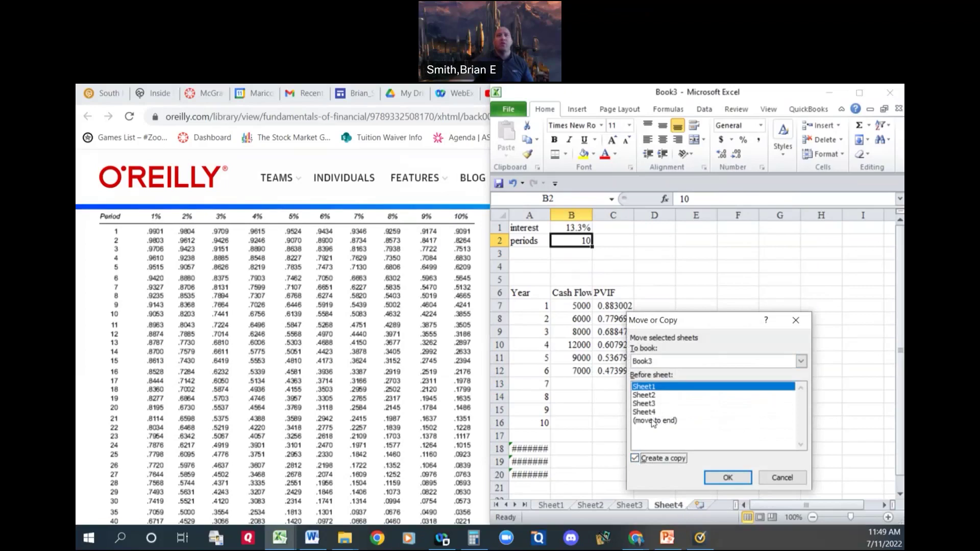
left_click(655, 420)
left_click(728, 477)
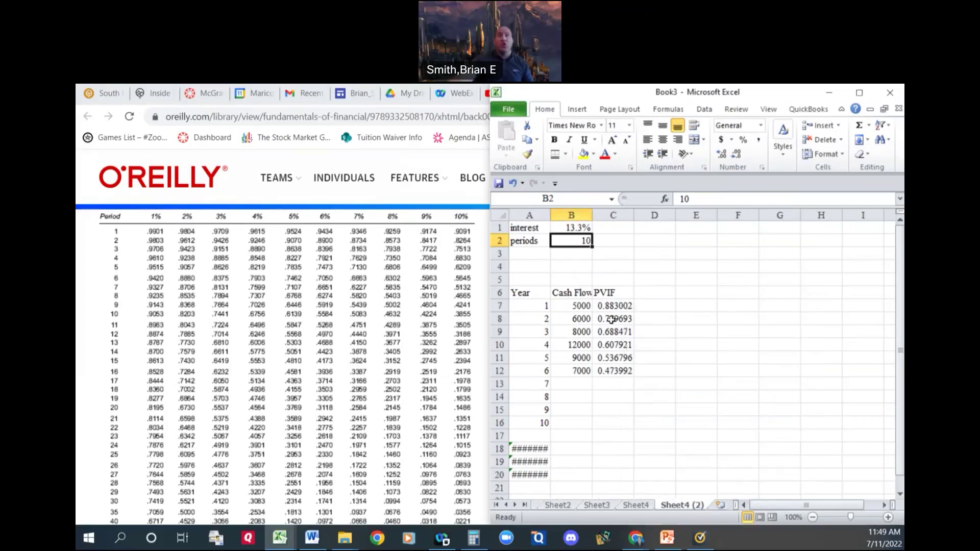
Clear all the year entries in column A from A7 down on the copied sheet.
left_click(572, 305)
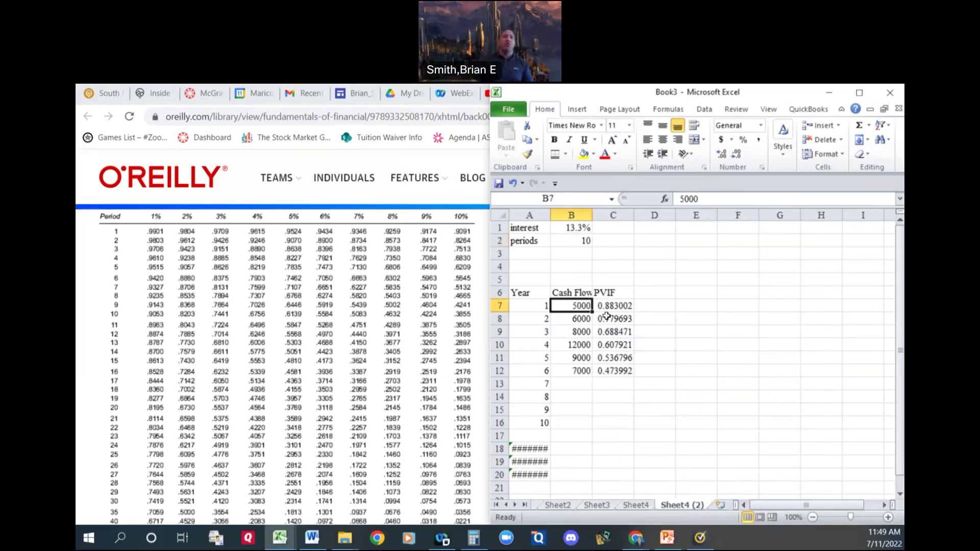
key("Left")
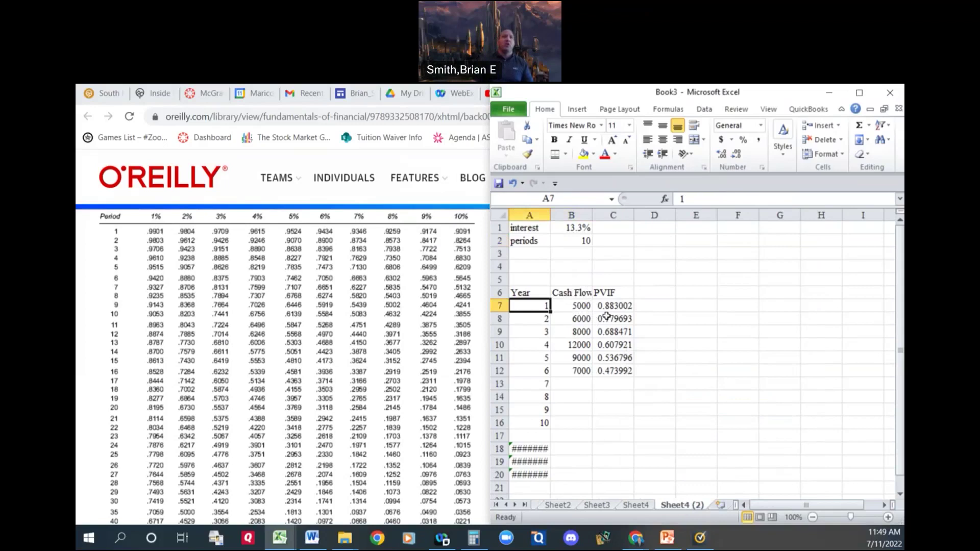
key("shift+Down")
key("shift+Down")
key("shift+Down")
key("shift+Down")
key("shift+Down")
key("shift+Down")
key("shift+Down")
key("shift+Down")
key("shift+Down")
key("shift+Down")
key("shift+Down")
key("shift+Down")
key("shift+Down")
key("shift+Down")
key("shift+Down")
key("shift+Down")
key("shift+Down")
key("shift+Down")
key("shift+Down")
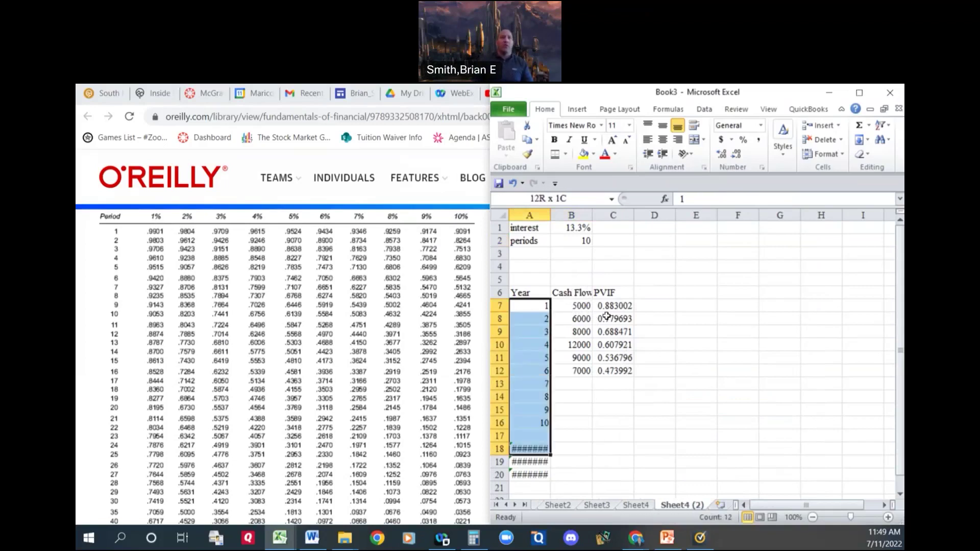
key("Delete")
Enter 1-10 as the first Year entry in A7 of the copied sheet.
key("Up")
key("Down")
type("1-")
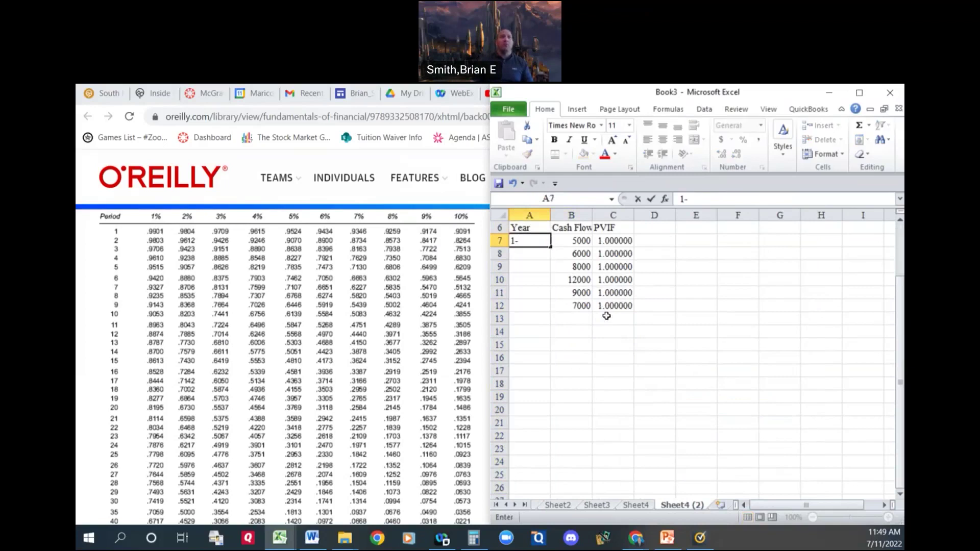
scroll(606, 316, "up", 2)
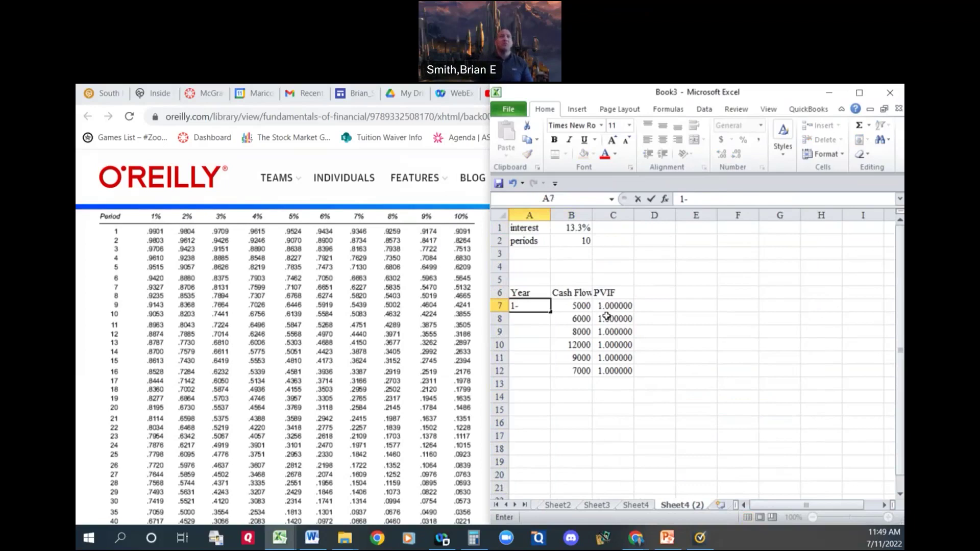
type("10")
key("ctrl+Return")
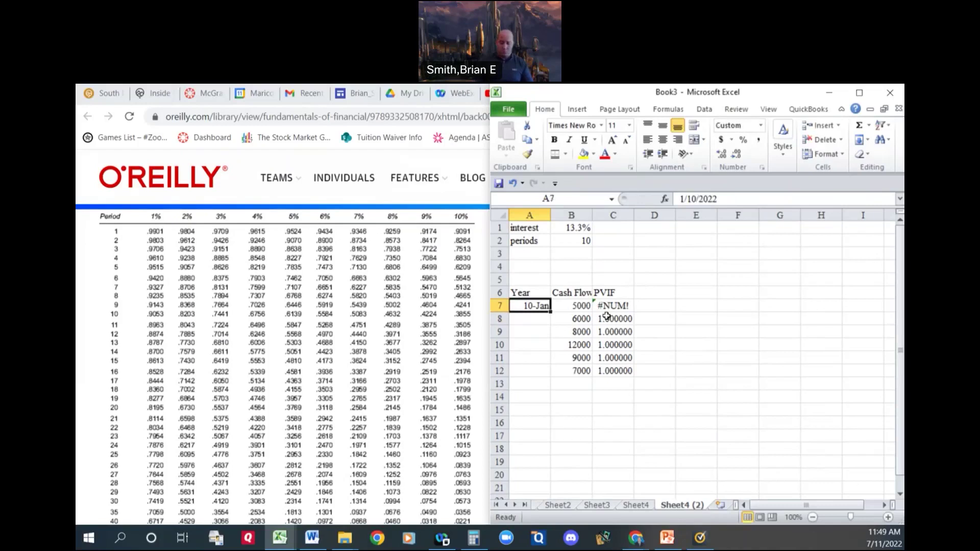
Re-enter the year range 1-10 in A7 as text so it is not read as a date.
type("'1-10")
key("Return")
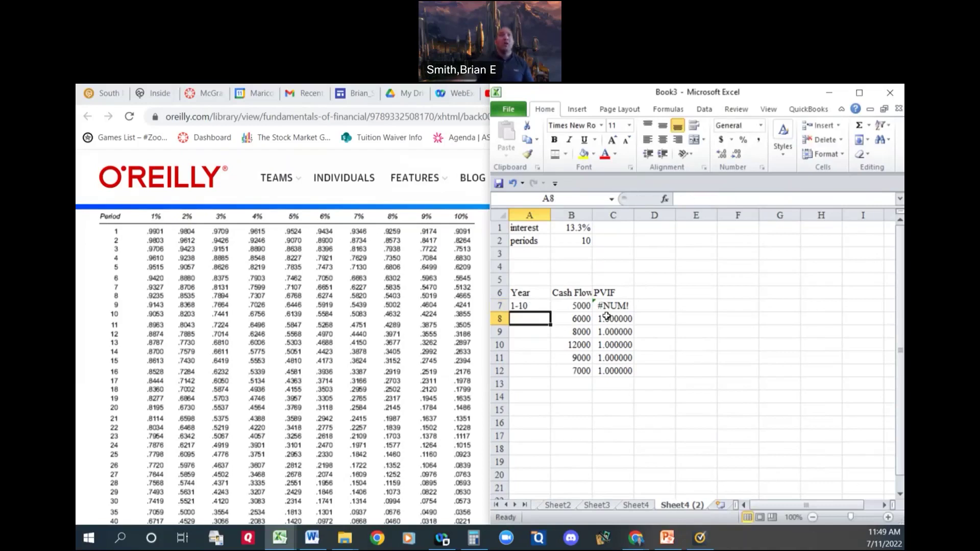
Replace the PVIF formula in C7 with the annuity factor formula =(1-(1/((1+B1)^B2)))/B1.
left_click(610, 304)
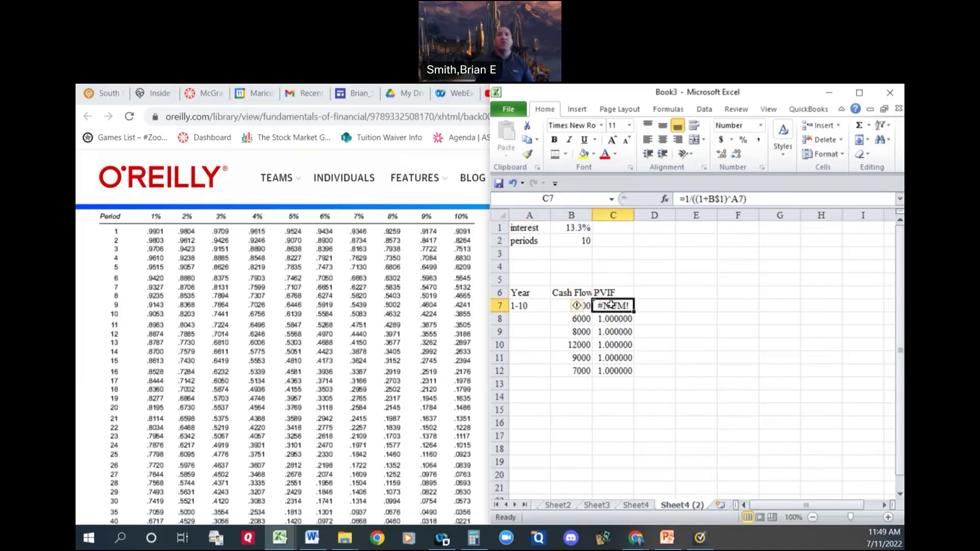
left_click_drag(749, 199, 654, 197)
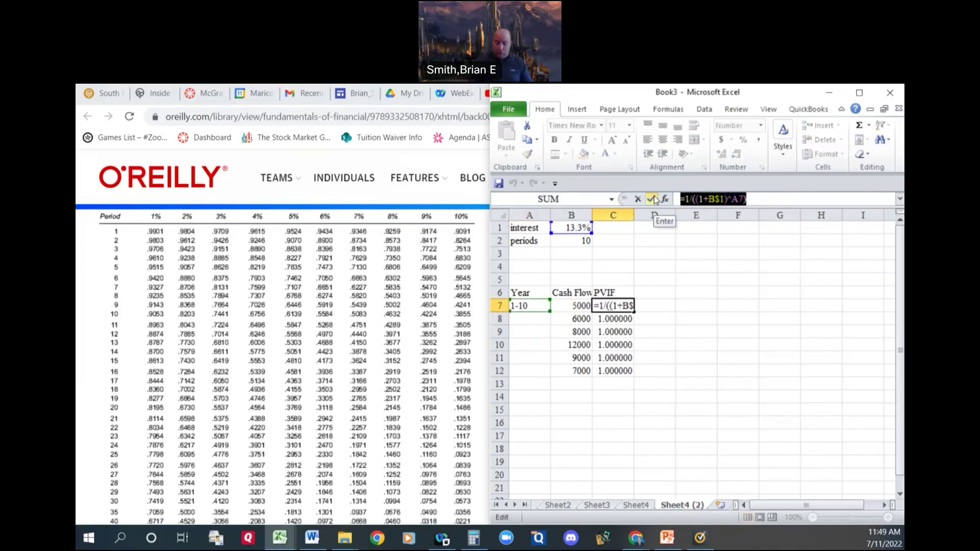
type("=")
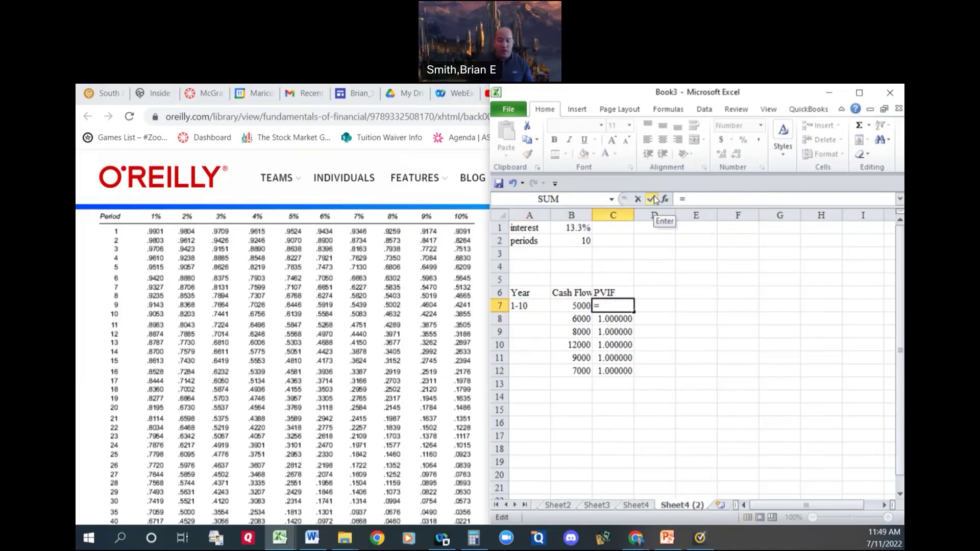
type("(1-(")
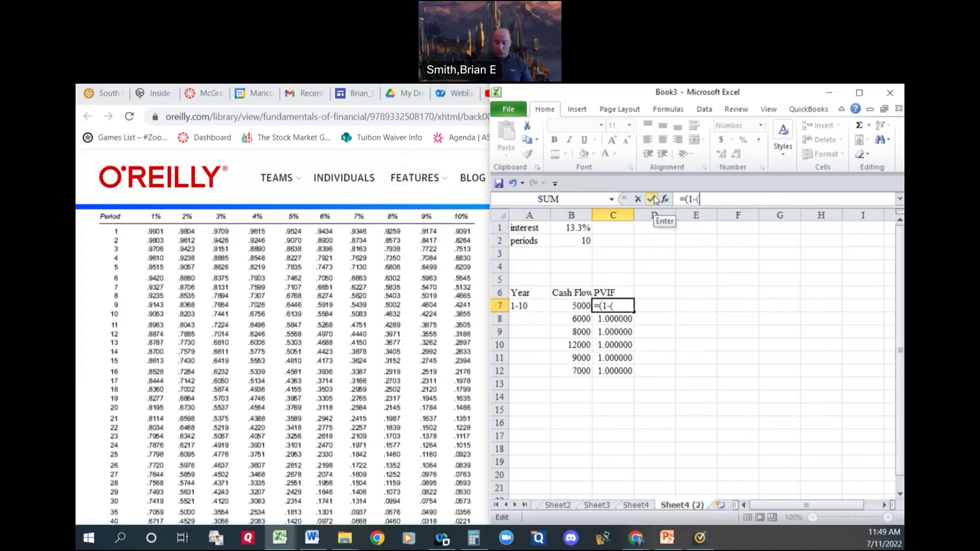
type("1/(1+")
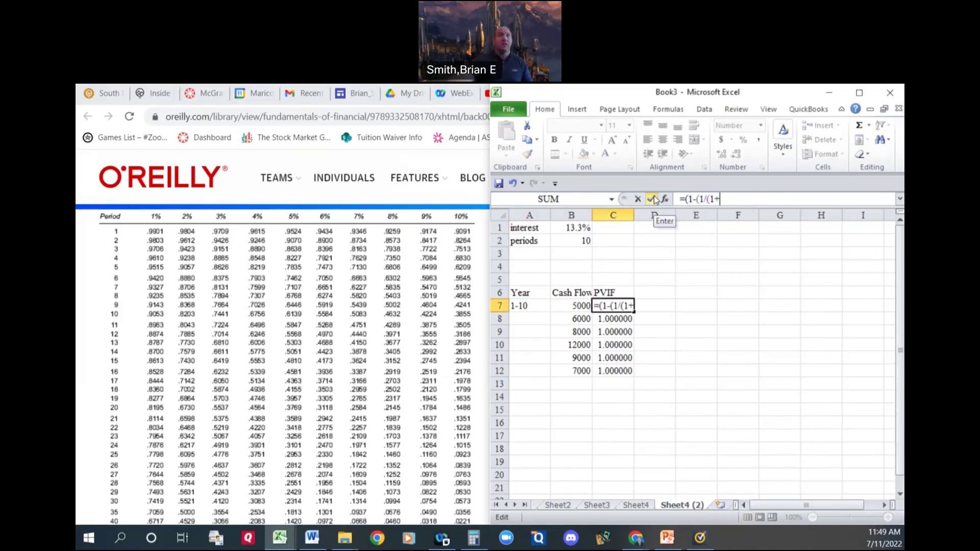
left_click(584, 229)
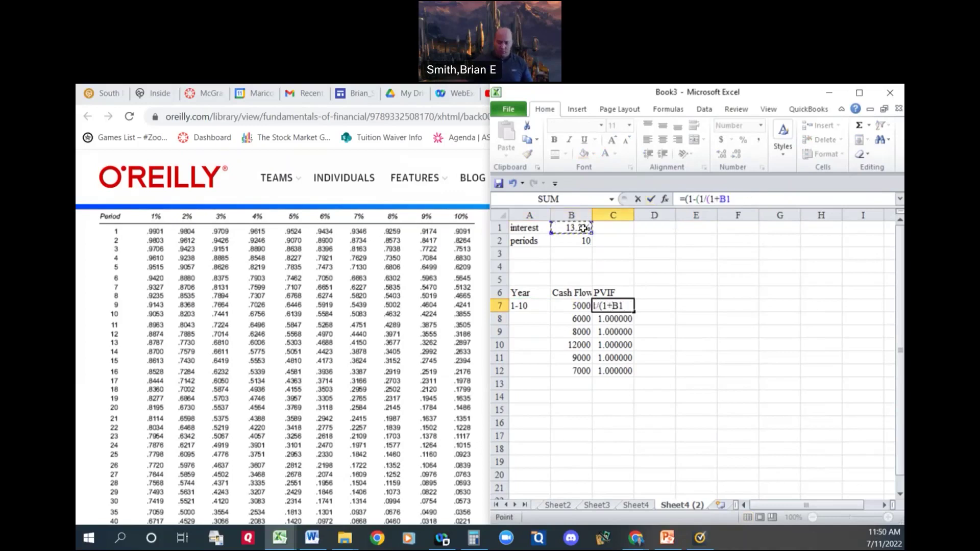
type(")^")
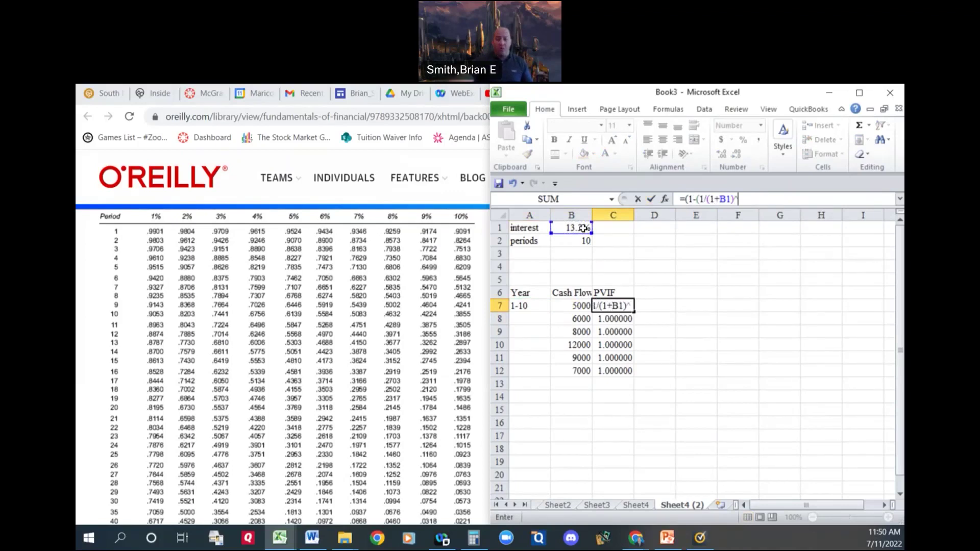
left_click(583, 241)
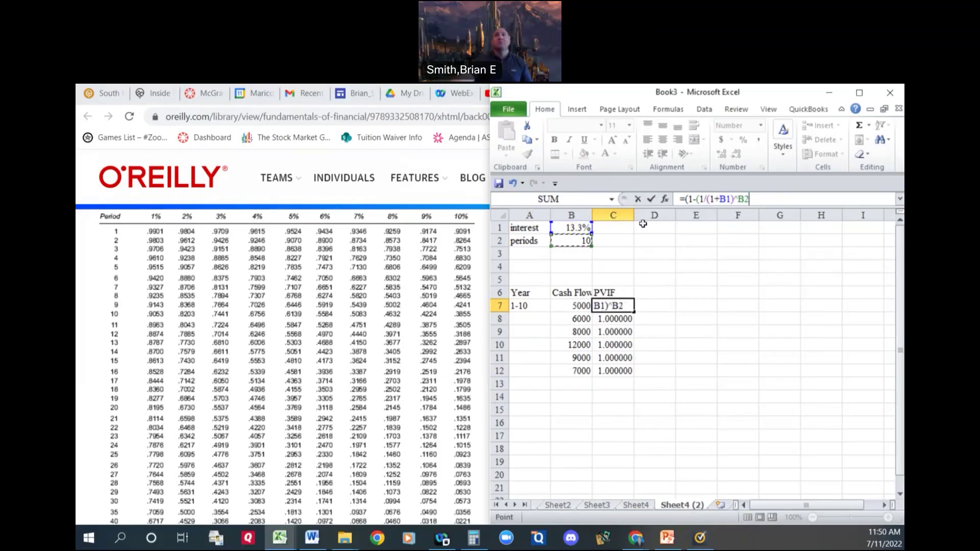
left_click(709, 199)
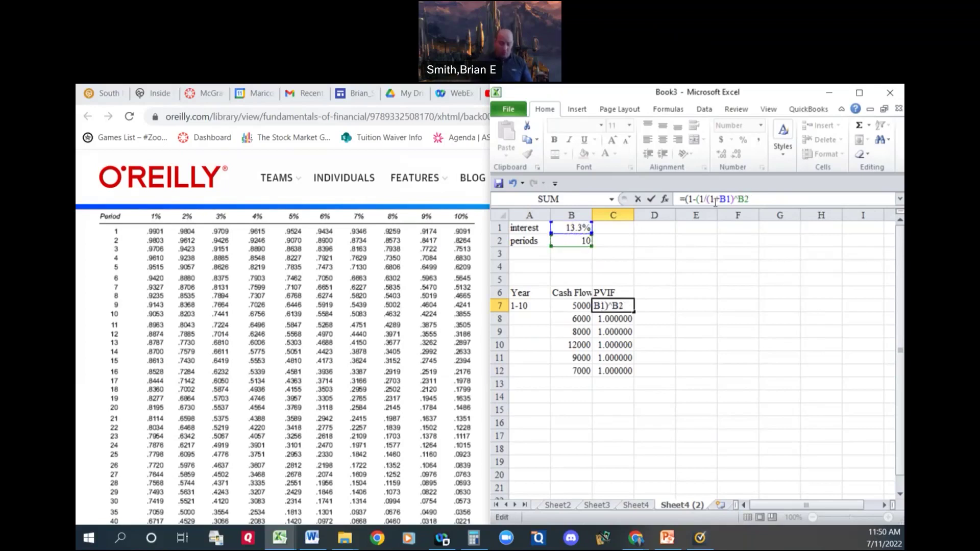
type("(")
left_click(752, 199)
type(")")
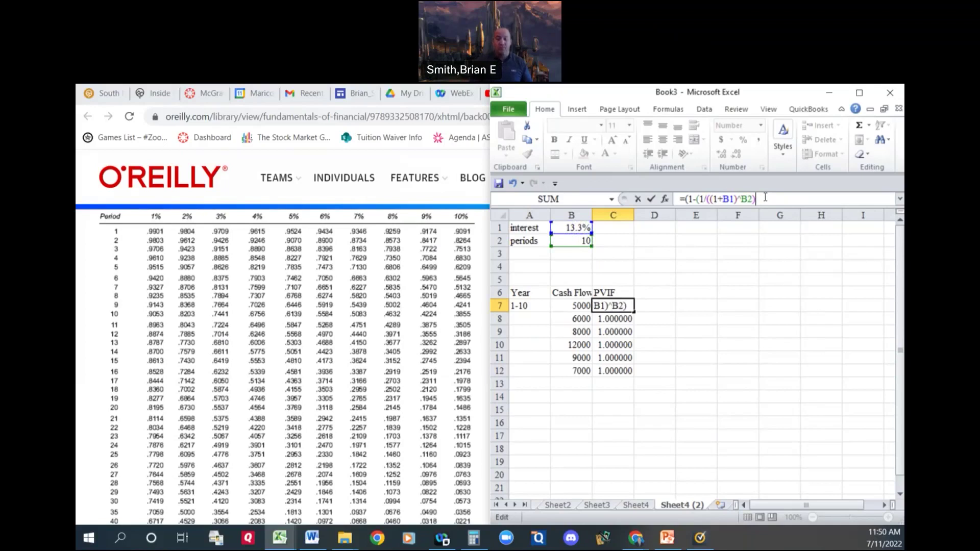
type("))/")
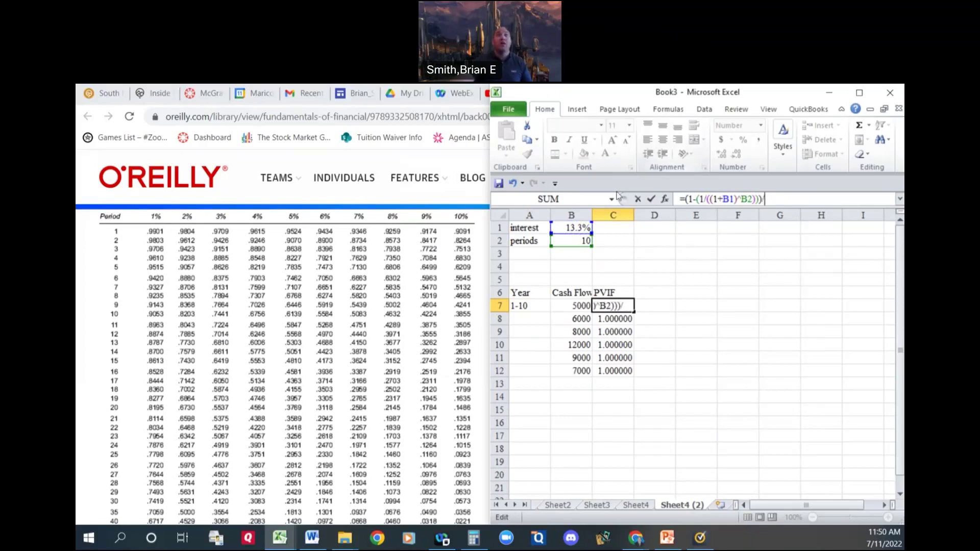
left_click(580, 227)
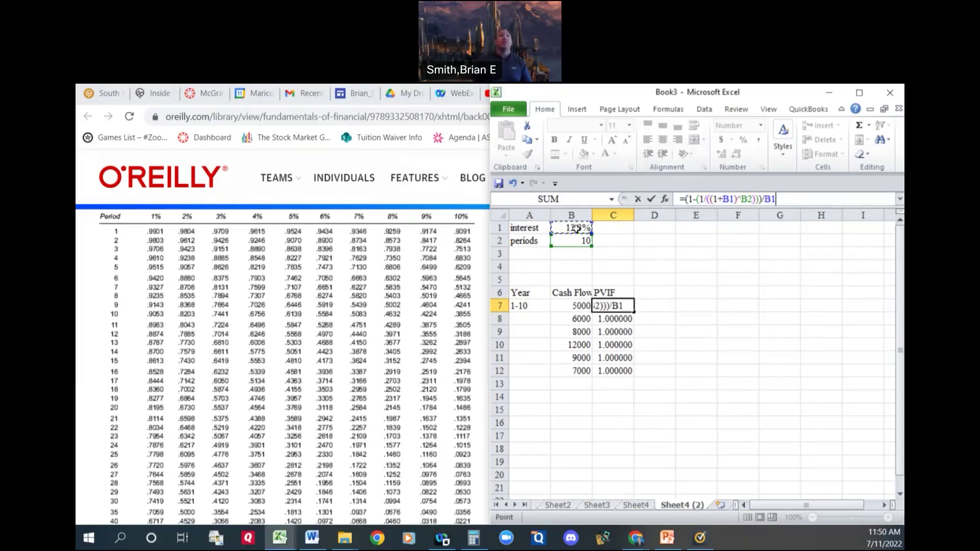
key("Return")
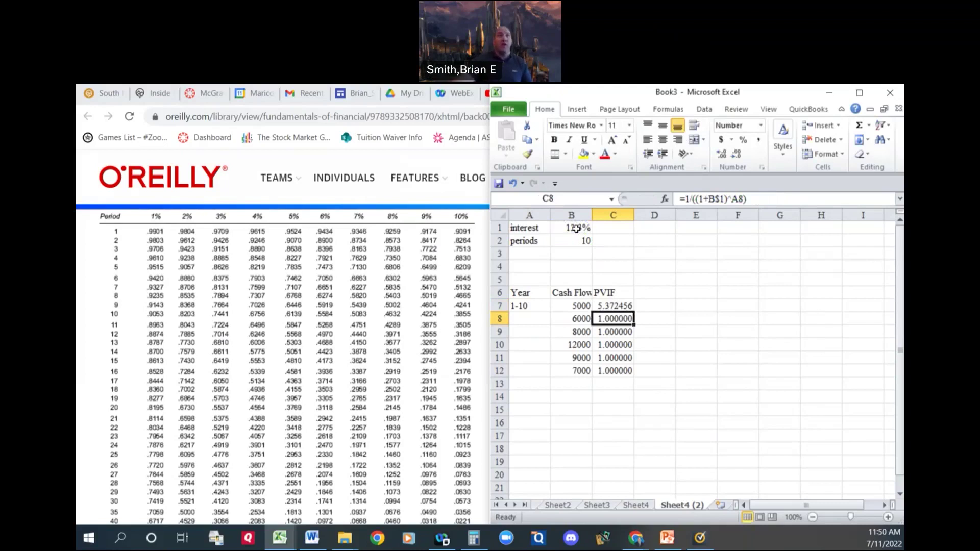
Bring up the annuity factor table by number of periods on the O'Reilly page, and return to the Excel workbook.
left_click(412, 285)
scroll(412, 285, "down", 10)
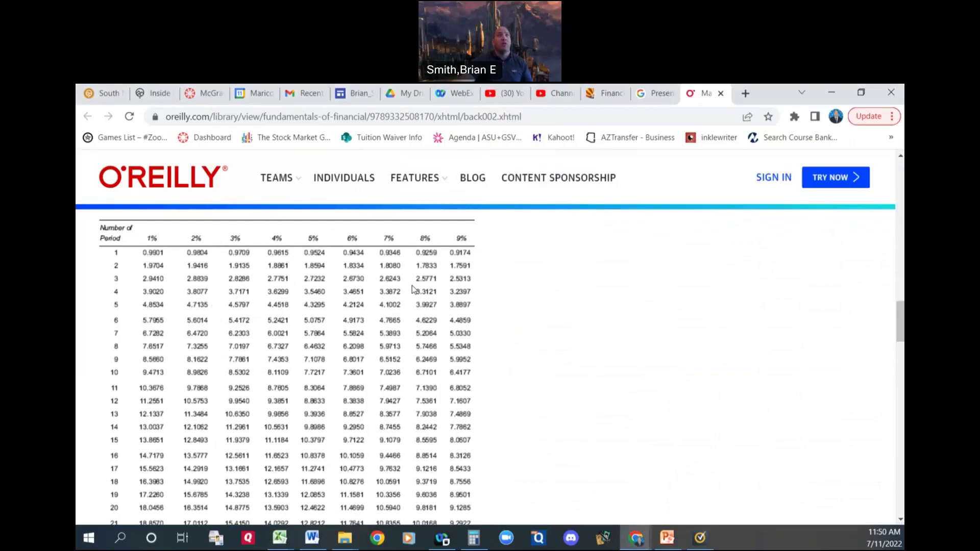
left_click(280, 538)
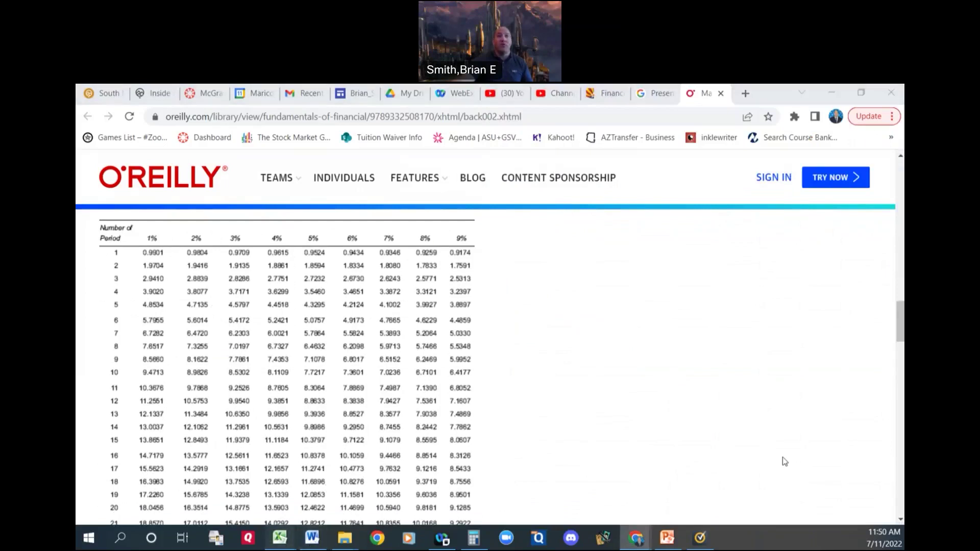
left_click(900, 475)
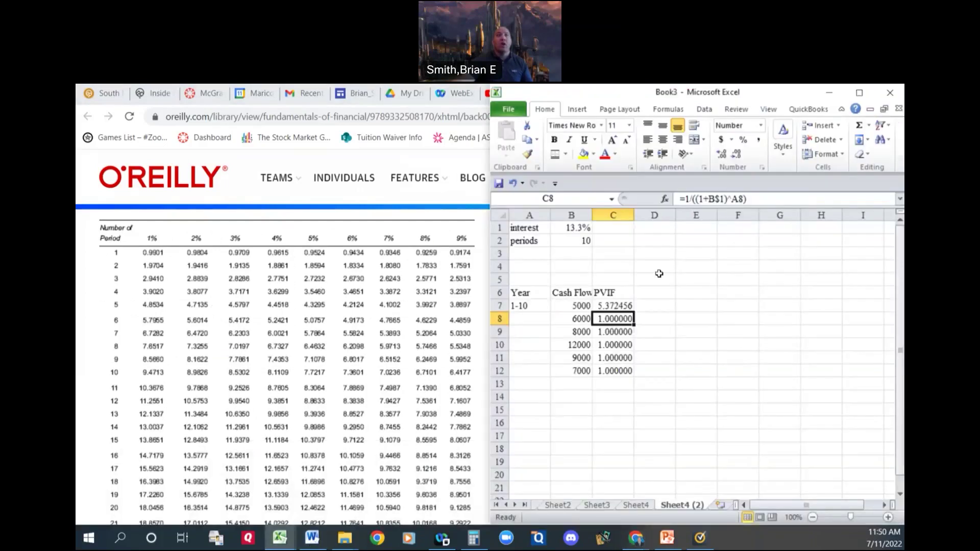
Set the interest rate in B1 to 9%.
left_click(577, 230)
type("9")
key("Return")
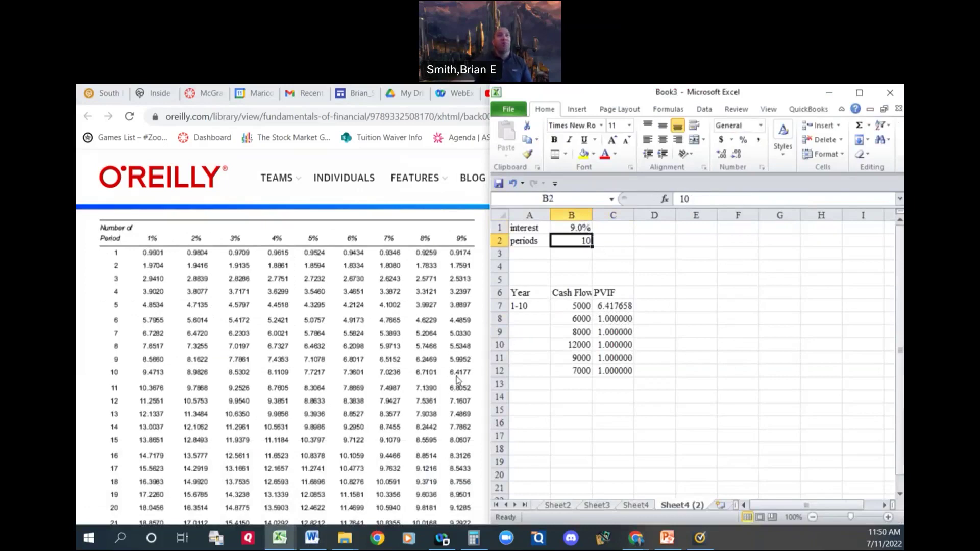
Format the annuity factor in C7 to show four decimal places.
left_click(612, 305)
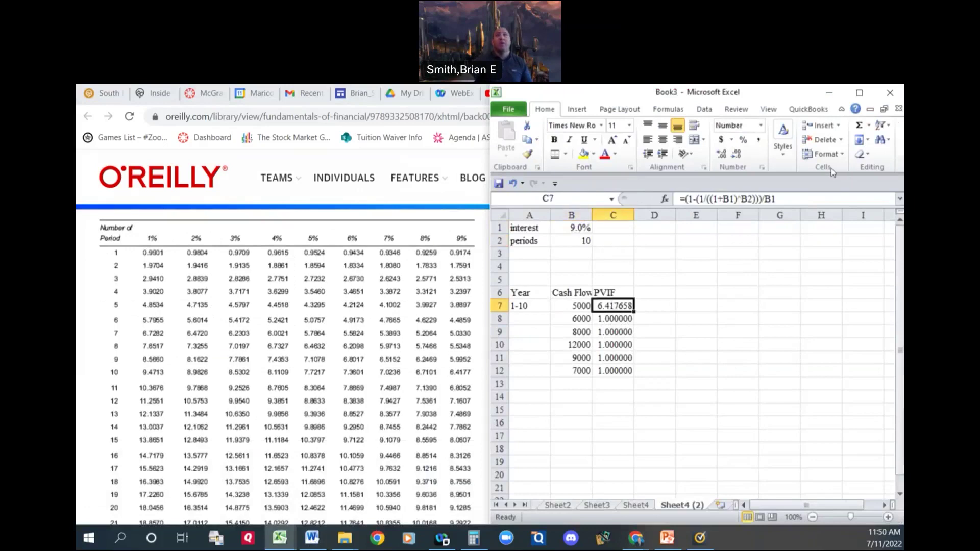
left_click(734, 154)
left_click(734, 155)
left_click(734, 155)
left_click(721, 153)
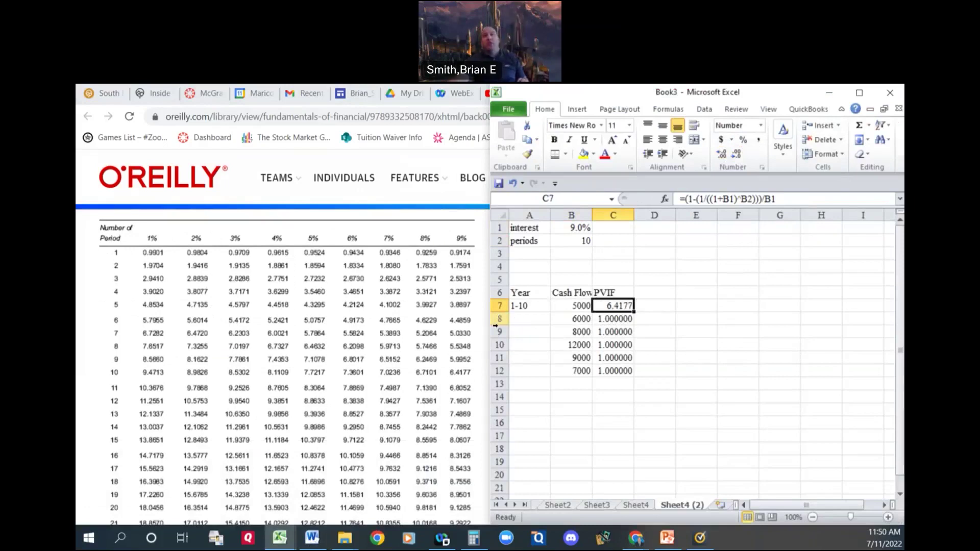
Remove the leftover cash flow and PVIF entries in rows 8 to 12.
left_click_drag(498, 318, 498, 371)
right_click(526, 367)
left_click(580, 311)
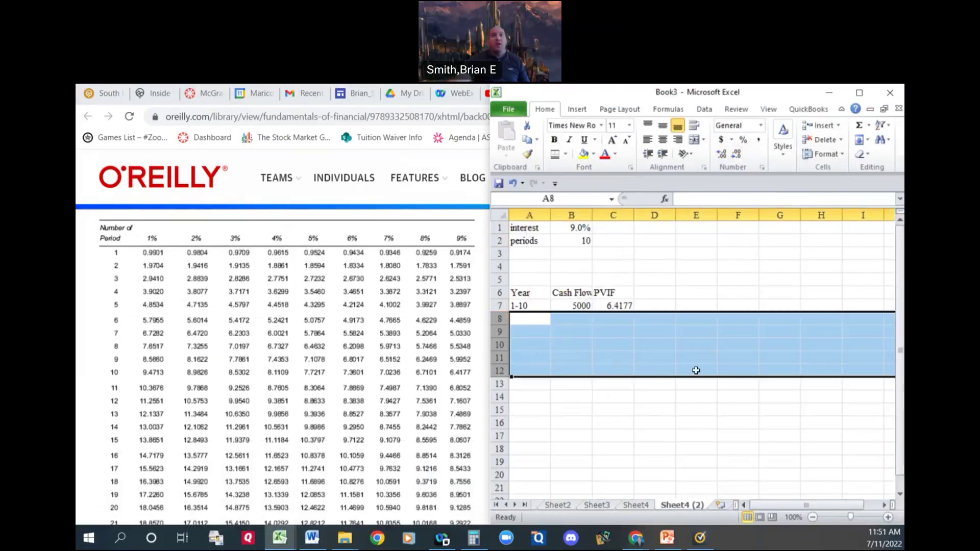
left_click(679, 384)
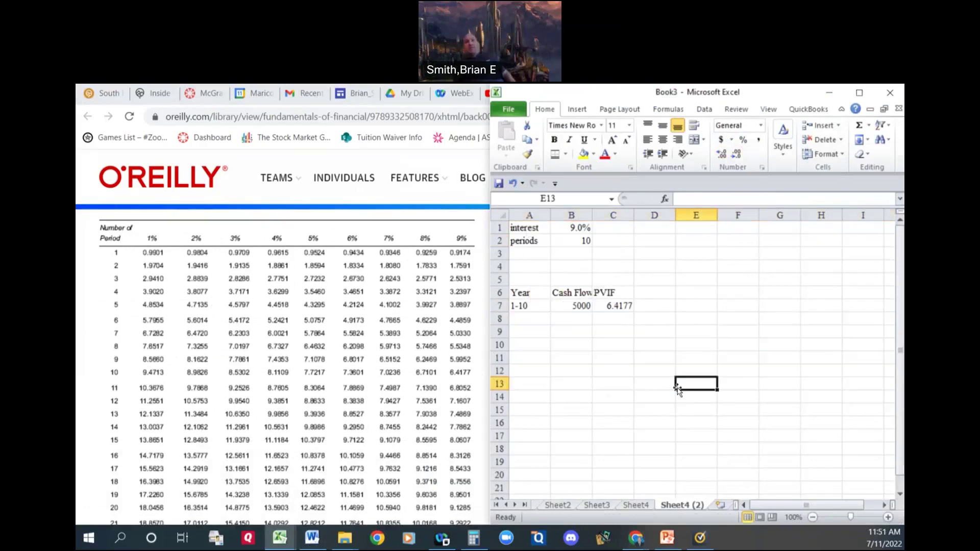
Calculate the present value of the 1-10 year cash flows in D7 with =B7*C7.
left_click(661, 314)
left_click(662, 311)
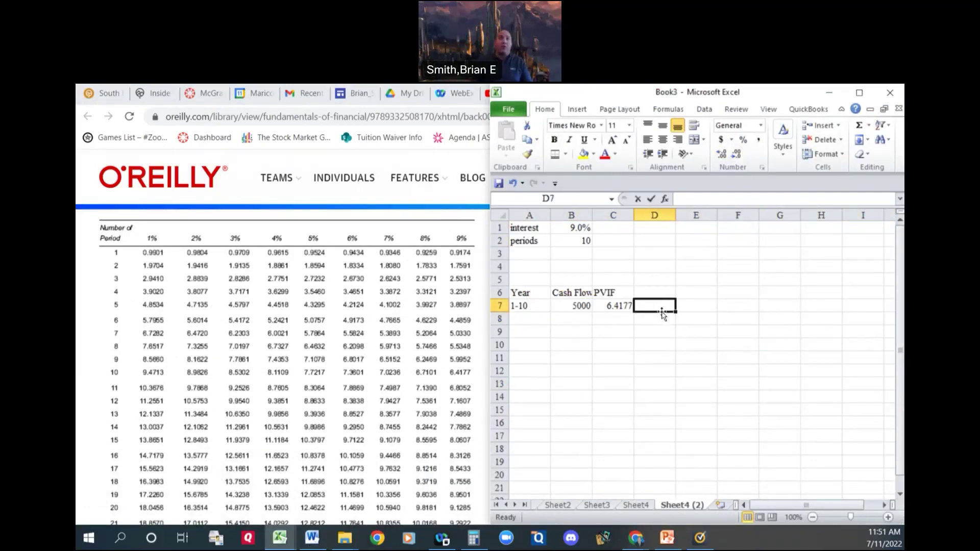
type("=B7*C7")
key("Return")
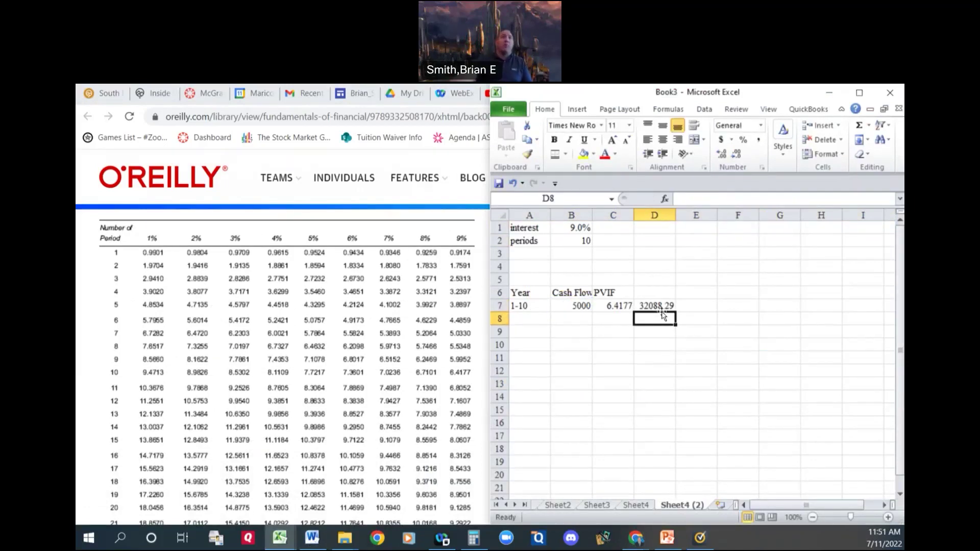
left_click(659, 304)
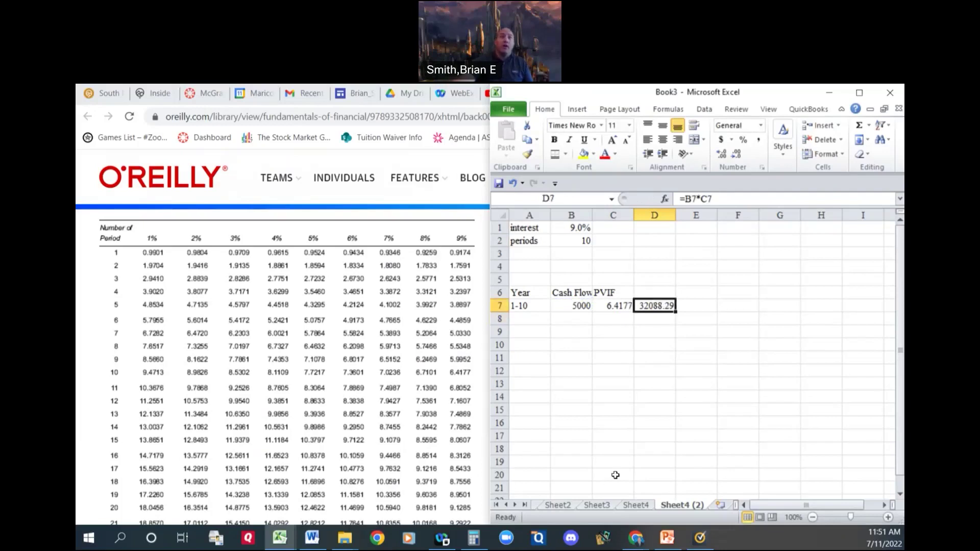
On Sheet4, enter =B7*C7 in D7 and fill the formula down to D21.
left_click(644, 507)
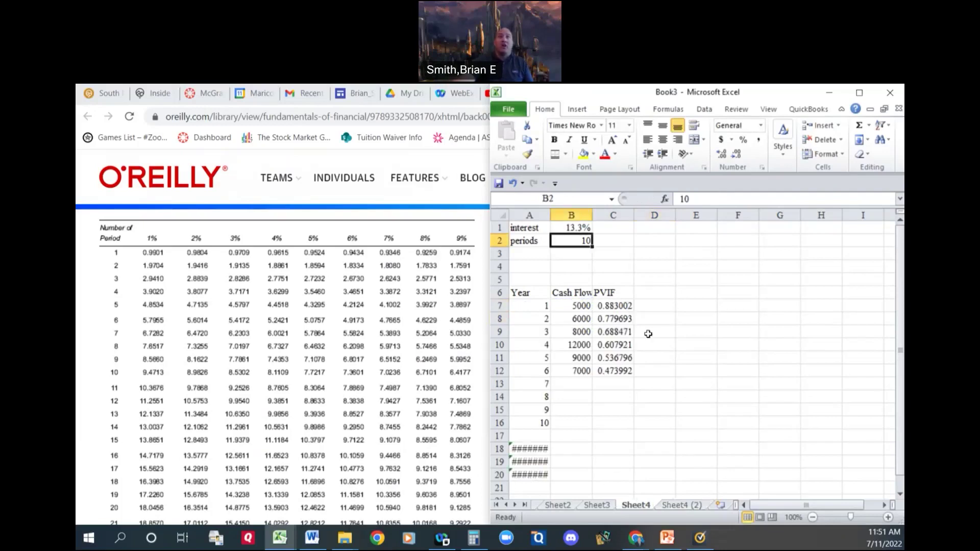
left_click(658, 293)
key("Return")
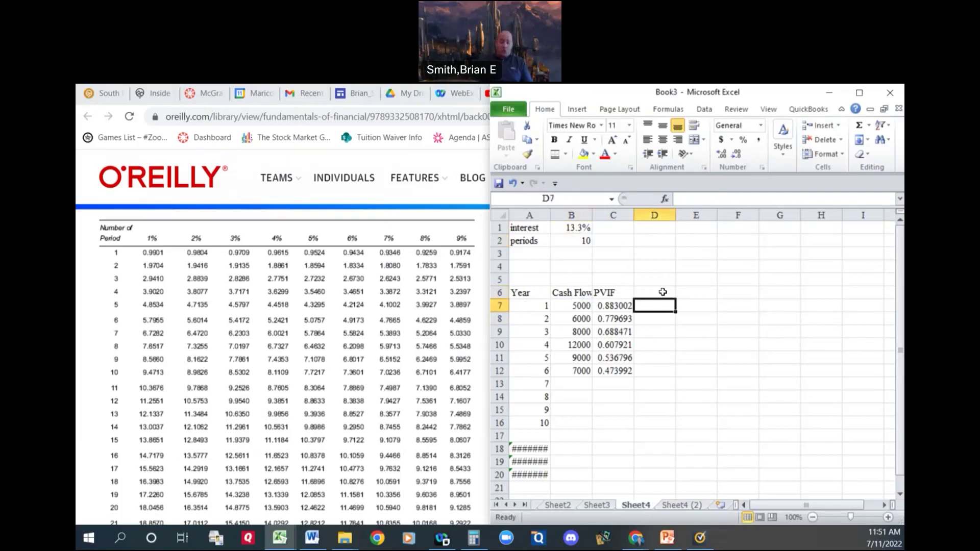
type("=")
key("Left")
key("Left")
type("*")
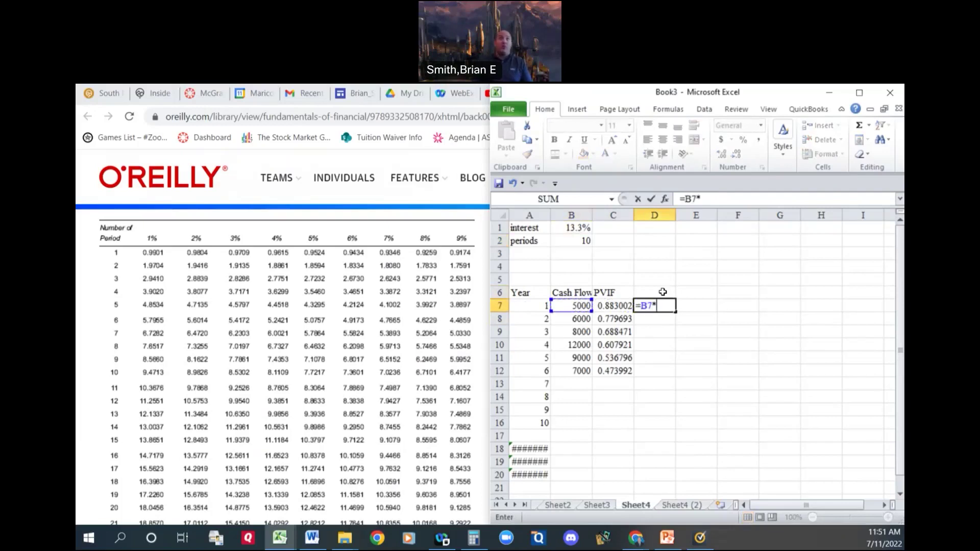
key("Left")
key("Return")
left_click(644, 304)
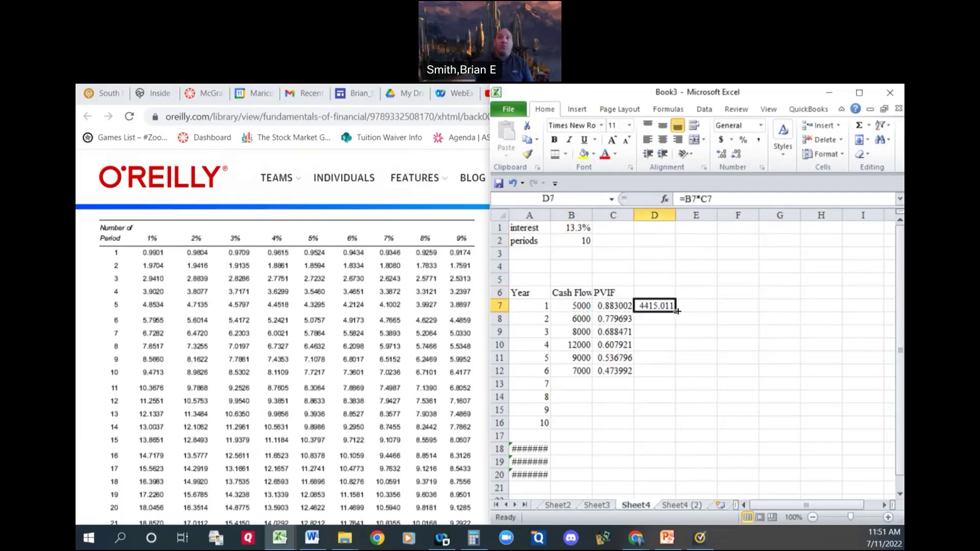
left_click_drag(677, 311, 665, 491)
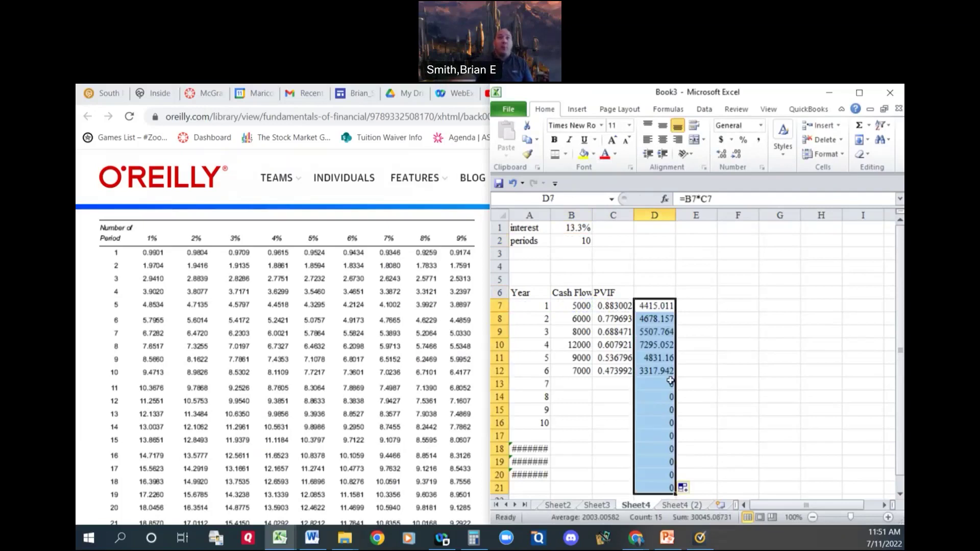
Give D22 a top and double bottom border and total the present values above it with a SUM formula.
scroll(692, 399, "down", 2)
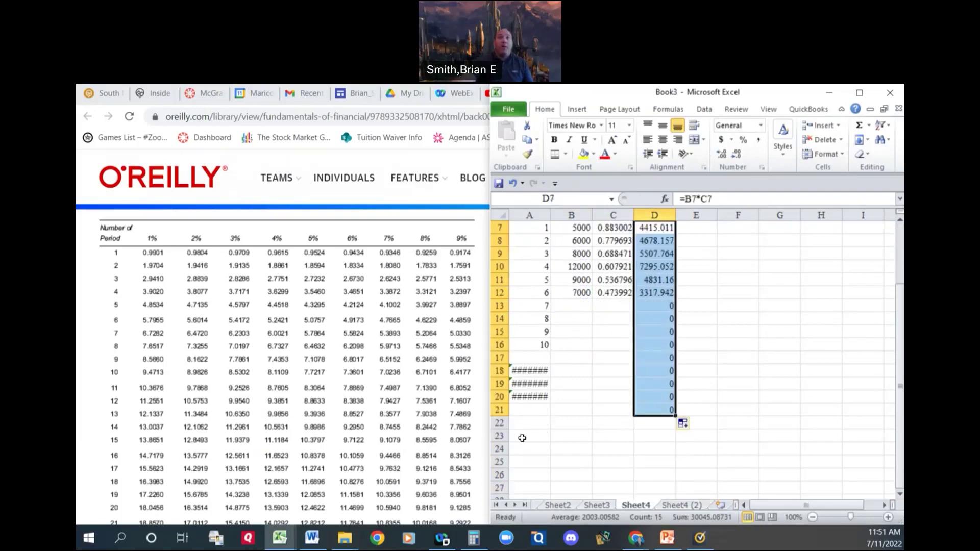
left_click(659, 433)
left_click(555, 153)
type("=s")
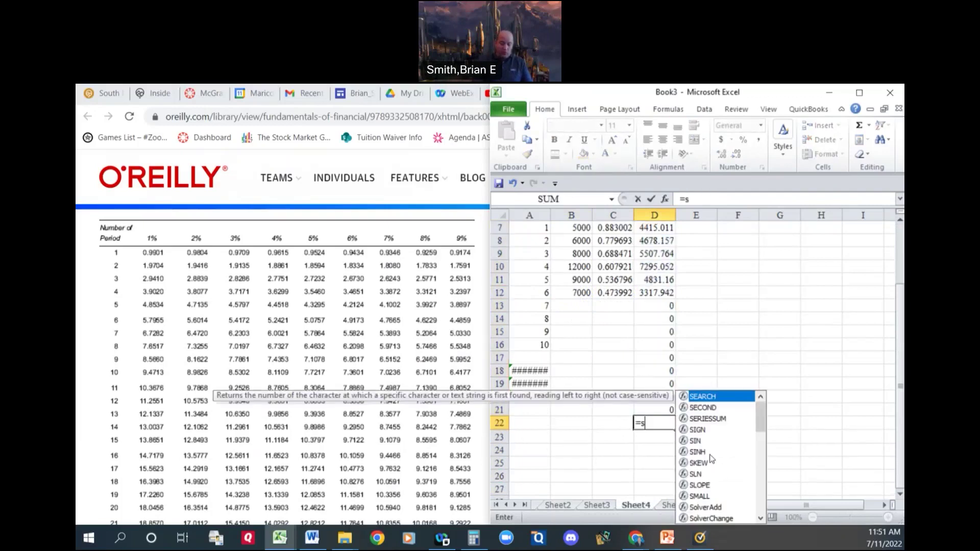
type("um(")
key("Up")
key("shift+Up")
key("shift+Up")
key("shift+Up")
key("shift+Up")
key("shift+Up")
key("shift+Up")
key("shift+Up")
key("shift+Up")
key("shift+Up")
key("shift+Up")
key("shift+Up")
key("shift+Up")
key("shift+Up")
key("shift+Up")
key("shift+Up")
key("shift+Up")
key("shift+Up")
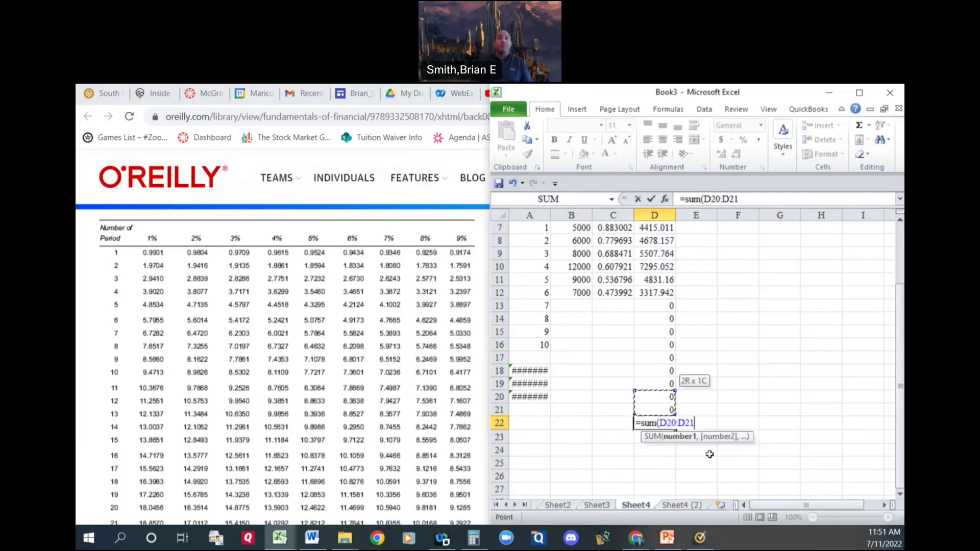
key("Return")
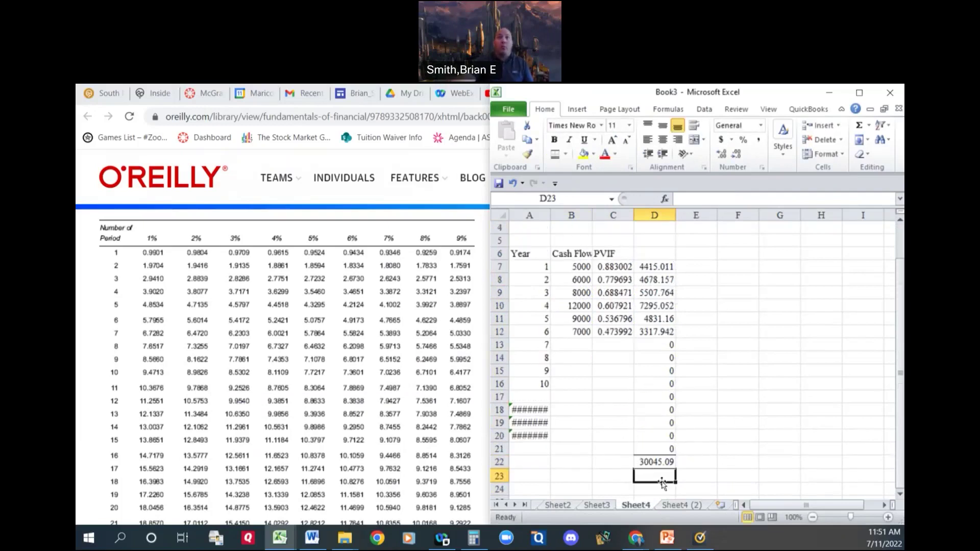
Enter the label Initial Investment in A23.
left_click(546, 474)
type("Initial Investment")
key("Return")
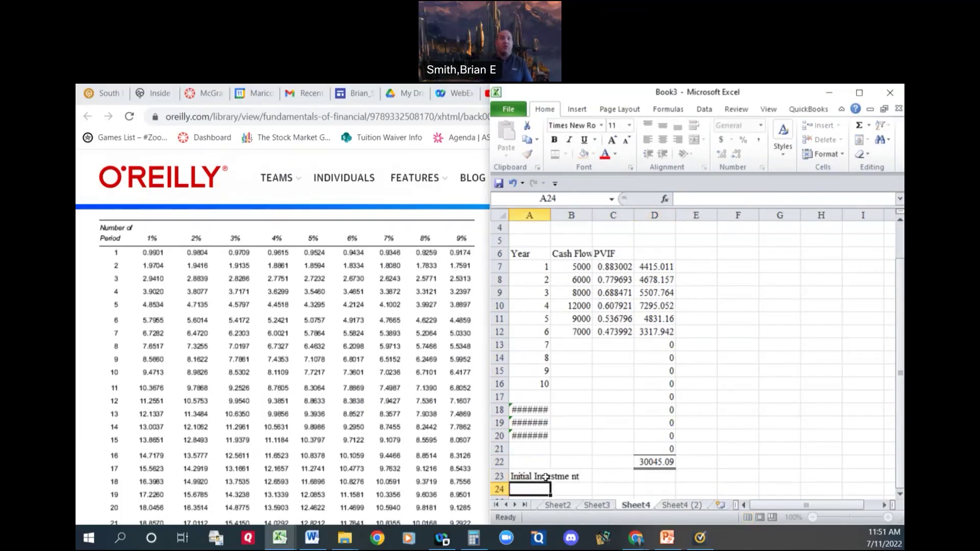
Label A24 Working Capital, and enter -10000 in D23 and -15000 in D24.
type("Working C")
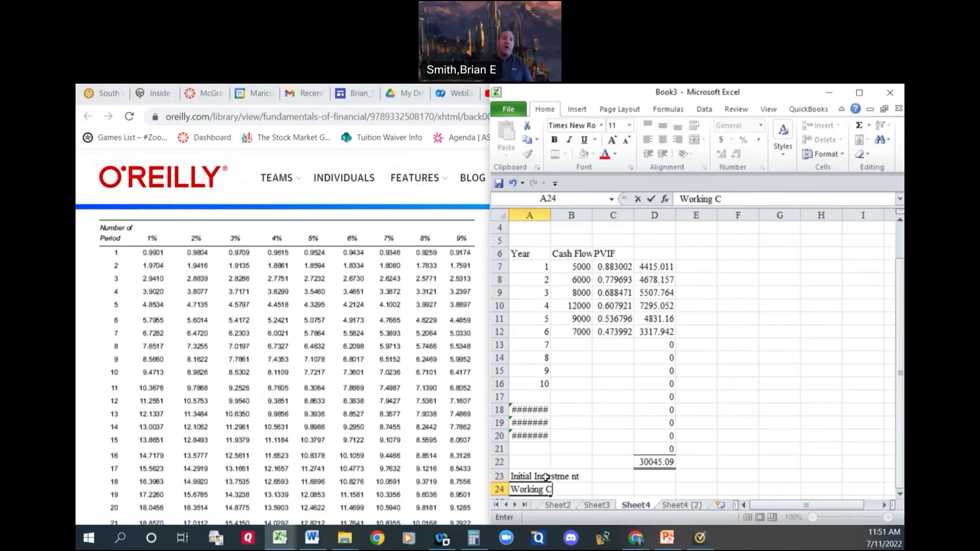
type("apital")
key("Tab")
key("Tab")
key("Tab")
key("Up")
type("-10000")
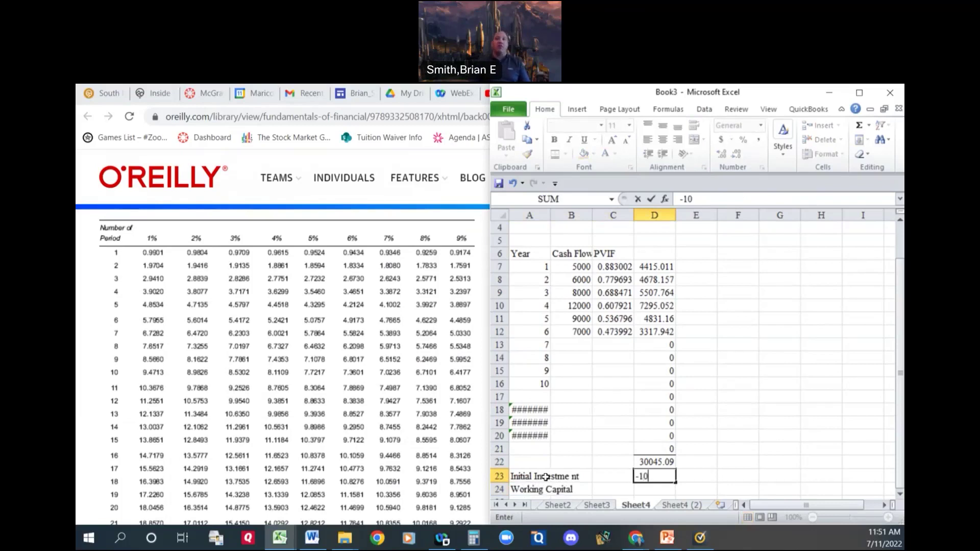
key("Return")
type("-15000")
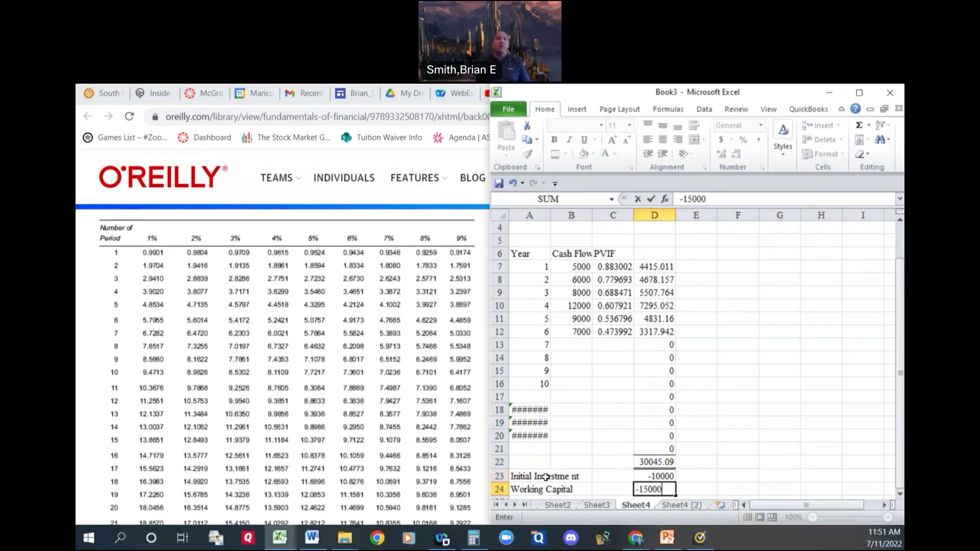
key("Return")
Enter the label NPV in A25, below Working Capital.
scroll(545, 478, "down", 2)
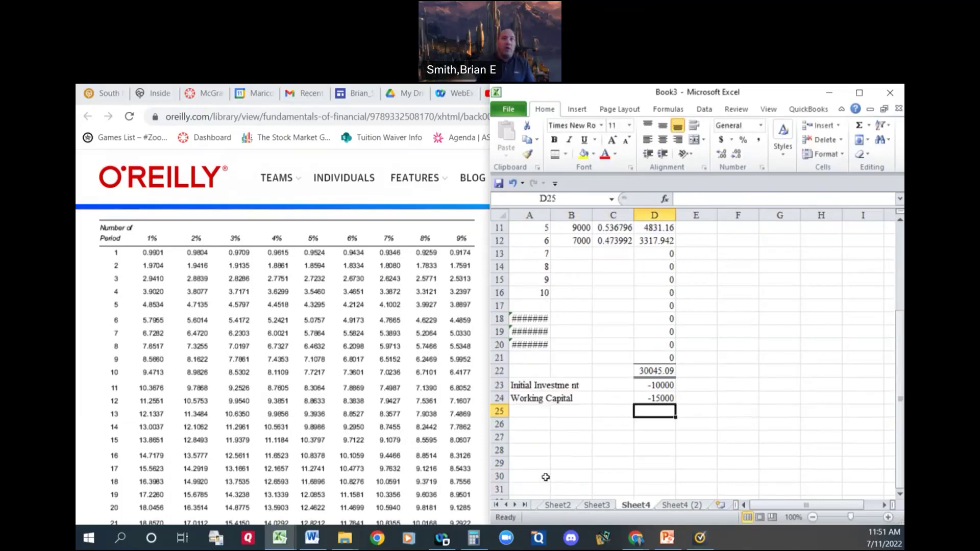
left_click(537, 413)
type("NPV")
key("Tab")
key("Tab")
key("Tab")
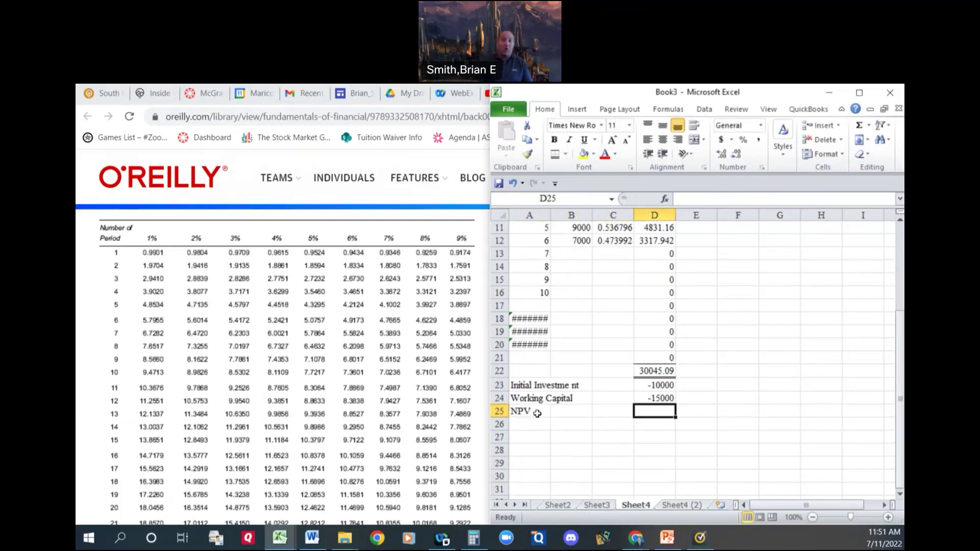
Calculate the NPV in D25 with =SUM(D22:D24) and give the cell a top and double bottom border.
type("=sum(")
key("Up")
key("shift+Up")
key("shift+Up")
type(")")
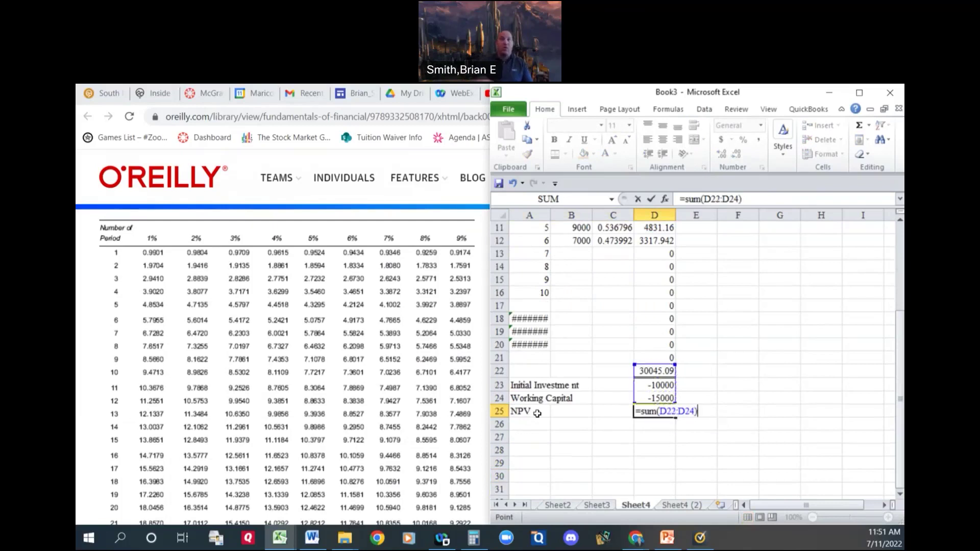
key("Return")
left_click(661, 410)
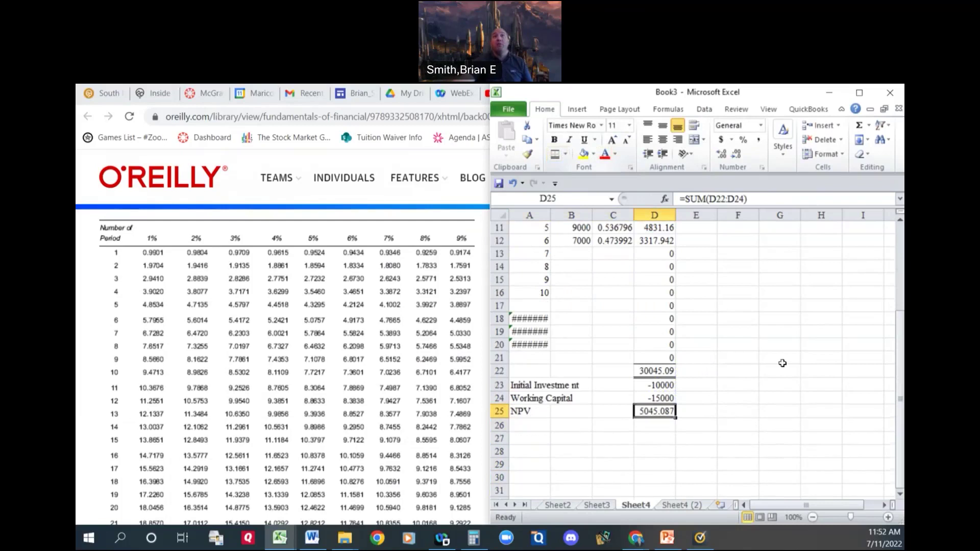
left_click(730, 360)
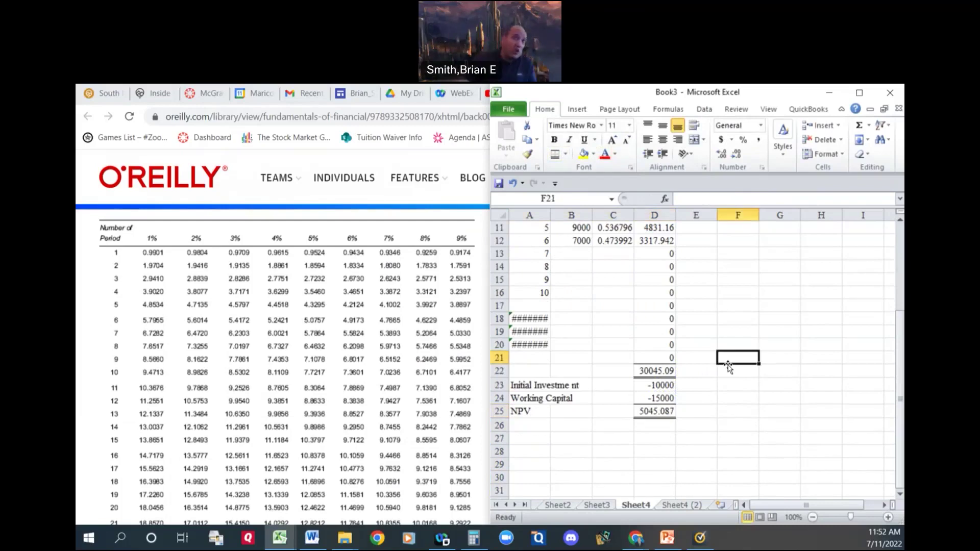
Inspect the year formulas in A8 and A16.
left_click(709, 333)
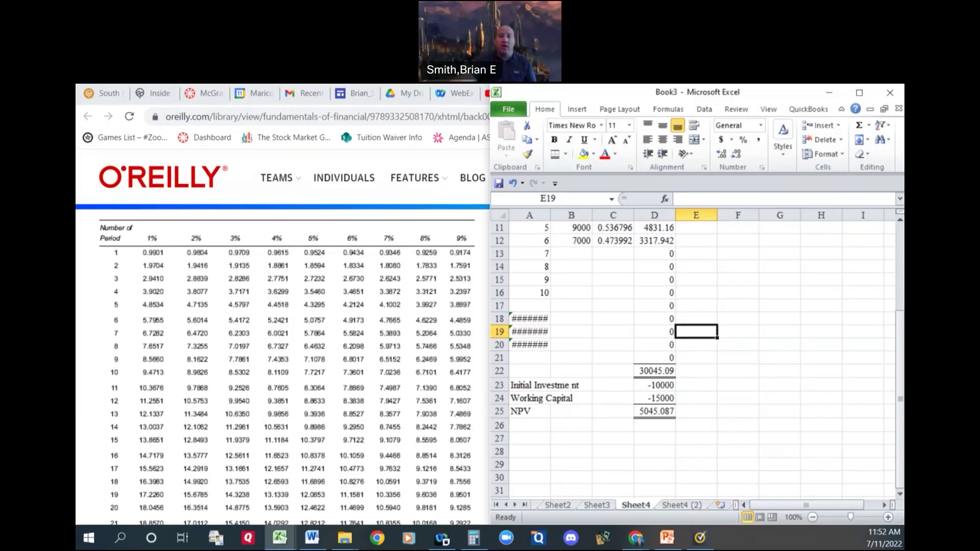
key("ctrl+z")
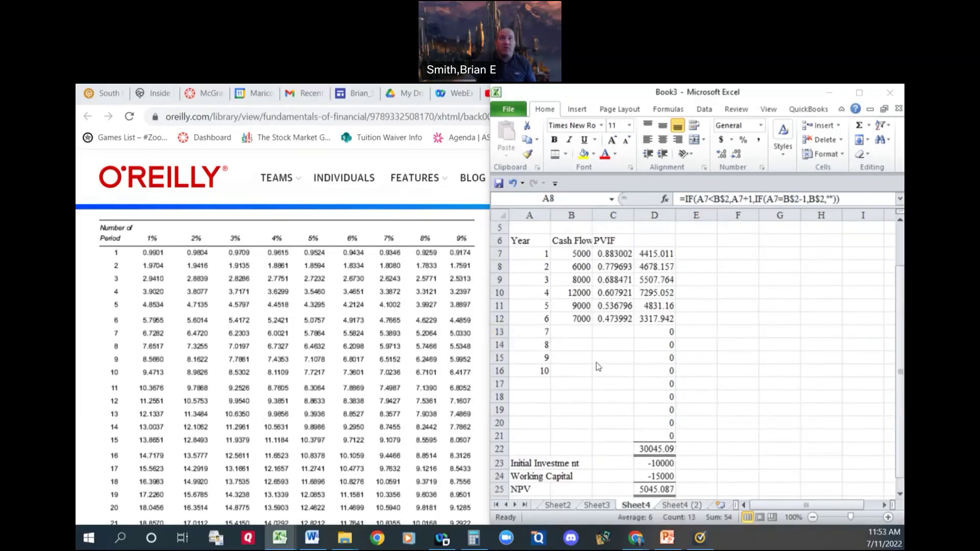
left_click(543, 266)
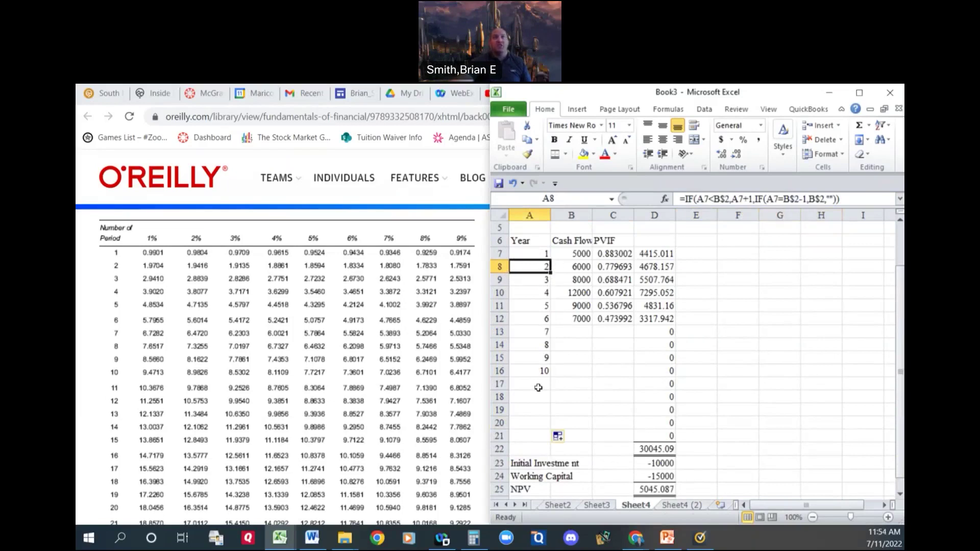
left_click(539, 371)
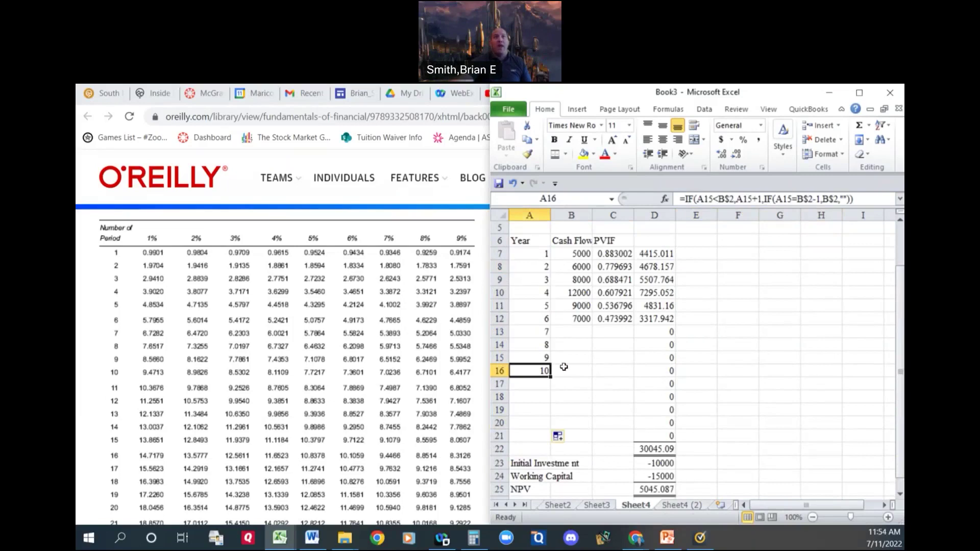
Test the year list by setting the periods in B2 to 8, and finally to 13.
scroll(640, 312, "up", 2)
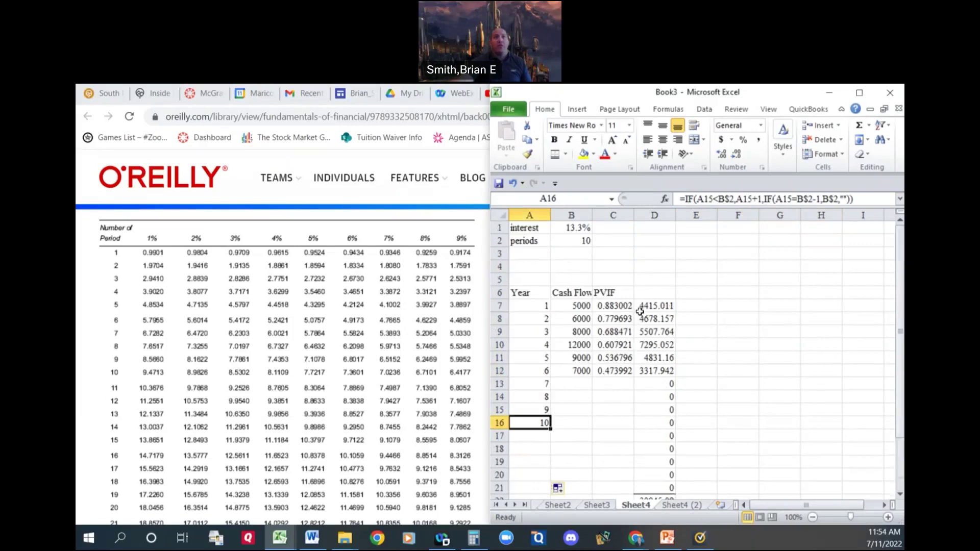
left_click(570, 242)
type("8")
key("Return")
left_click(570, 243)
type("13")
key("Return")
left_click(570, 243)
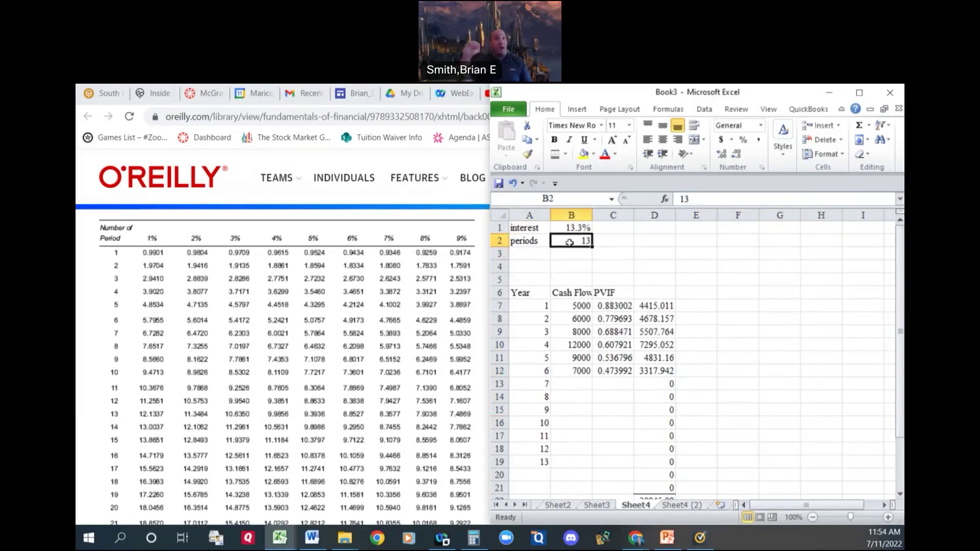
Fill the PVIF formula from C12 down to C20.
left_click(628, 372)
left_click_drag(634, 377, 622, 478)
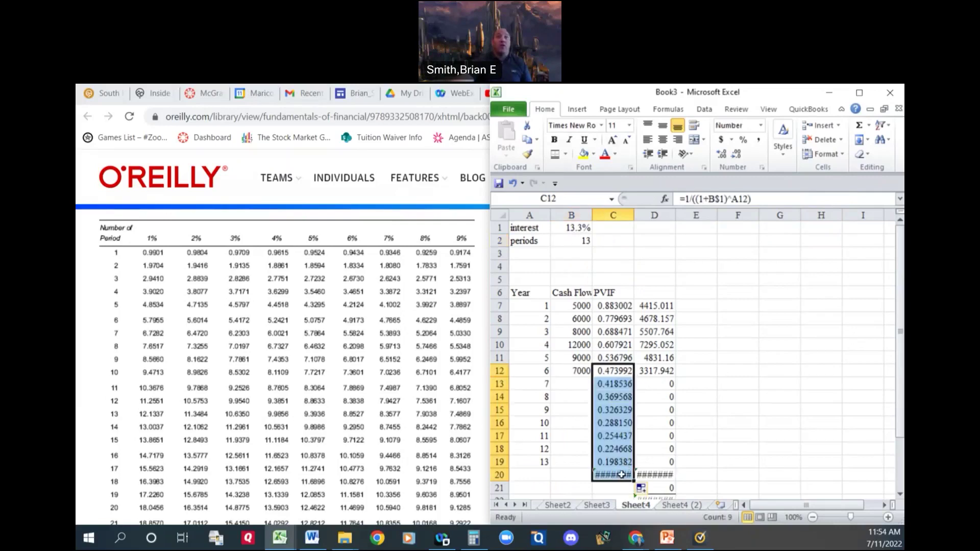
Add an IF test for an empty A7 to the PVIF formula in C7, accepting the proposed correction =IF(A7="","",)*1/((1+B$1)^A7).
left_click(605, 306)
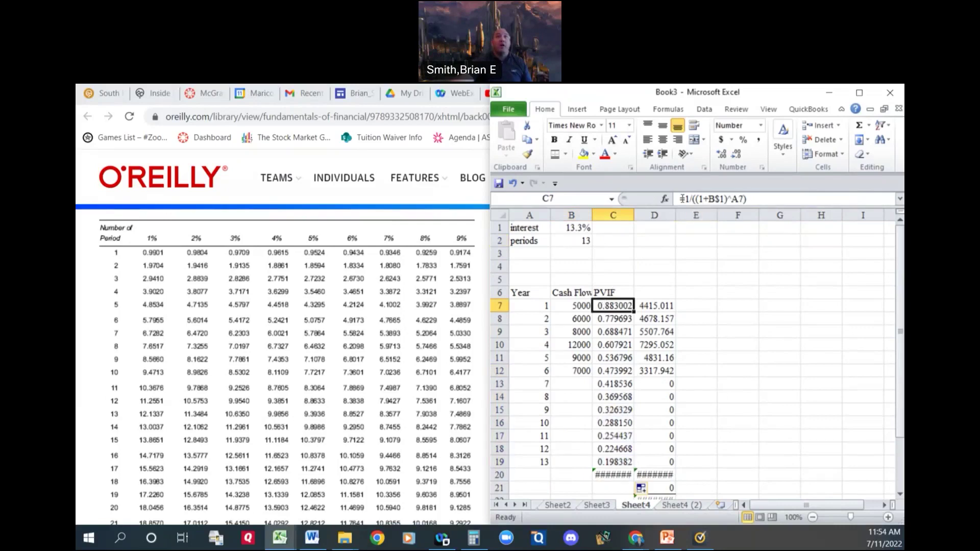
left_click(686, 199)
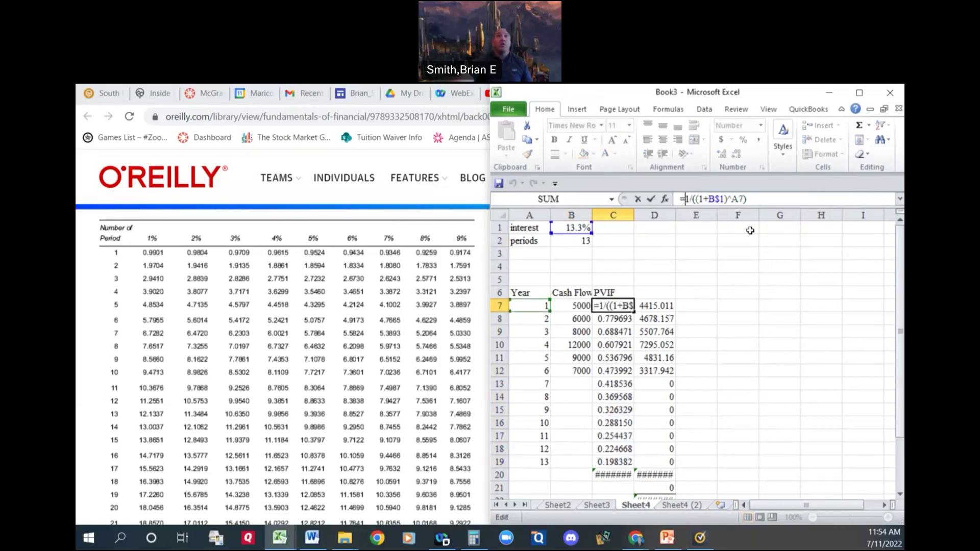
type("if(")
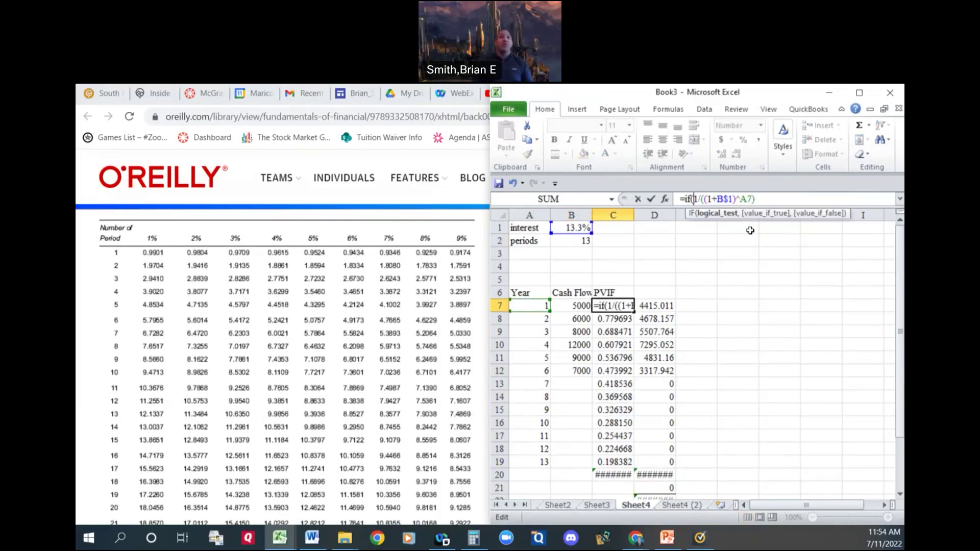
key("Left")
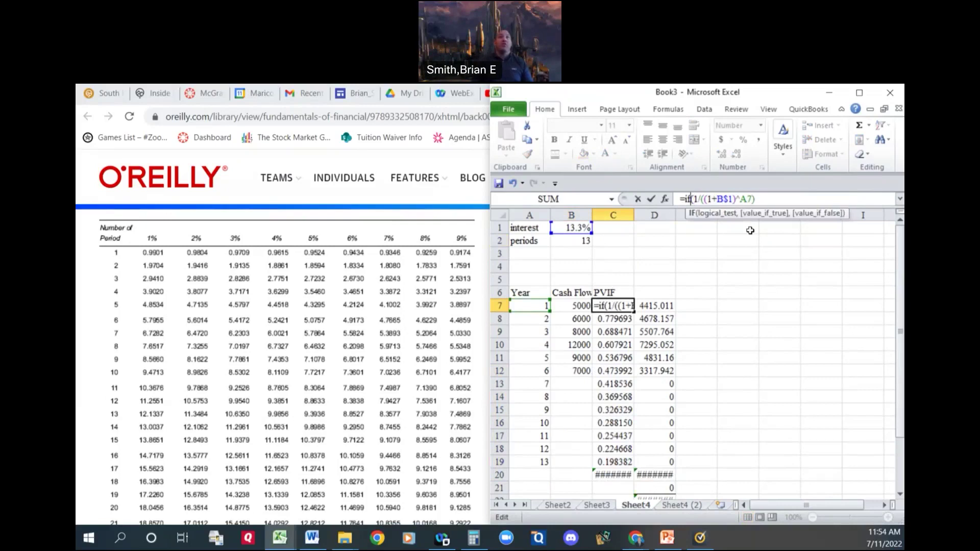
key("Right")
left_click(534, 306)
type("=\"\",\"\",")
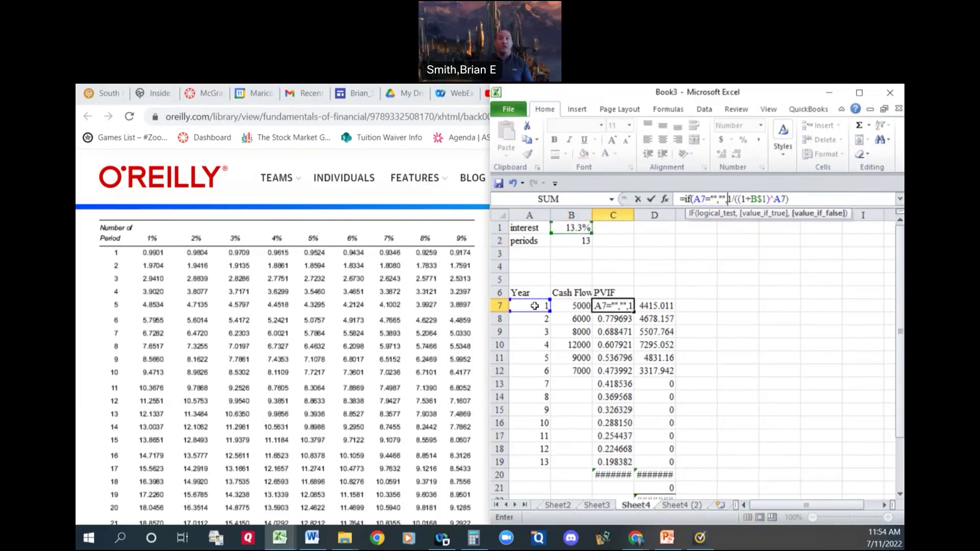
type(")")
key("Return")
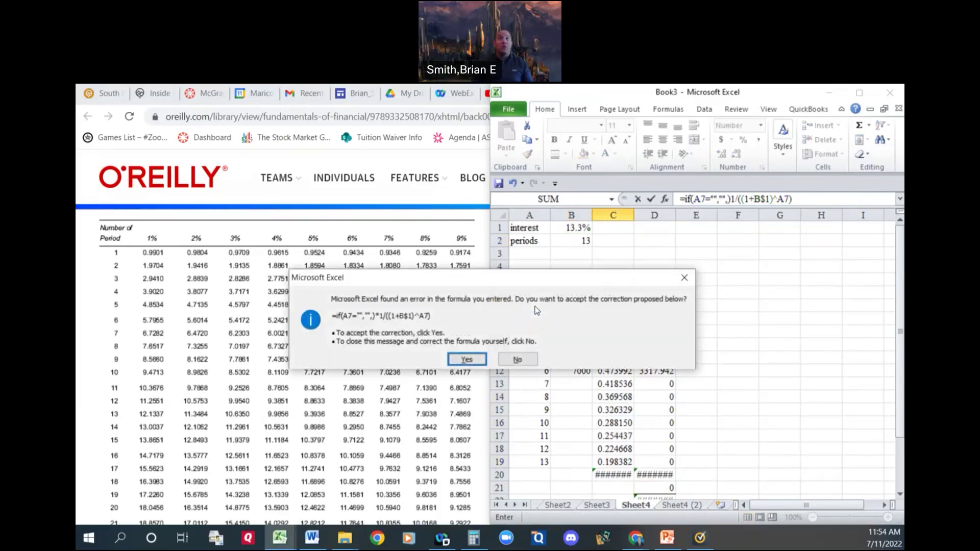
key("Return")
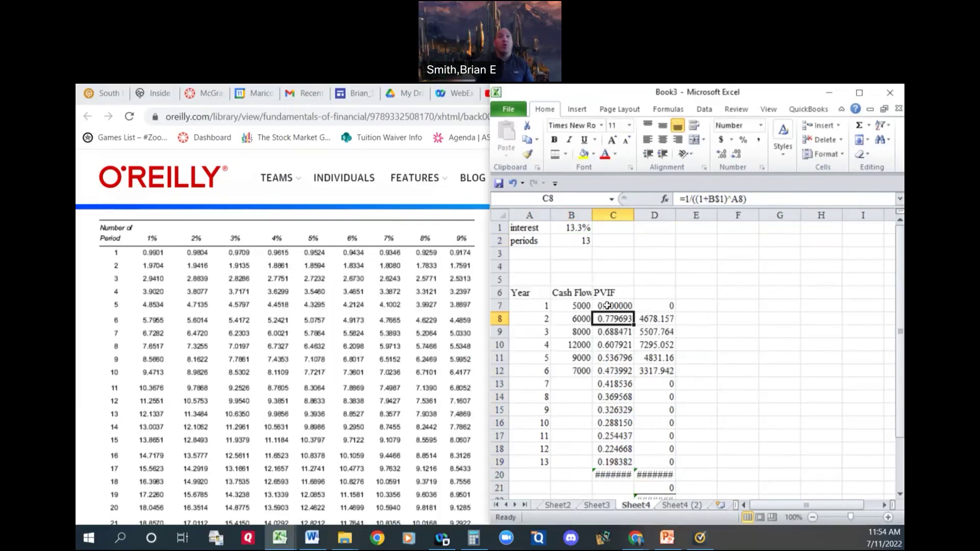
Correct the C7 formula to =IF(A7="","",1/((1+B$1)^A7)) and fill it down to C20.
left_click(608, 306)
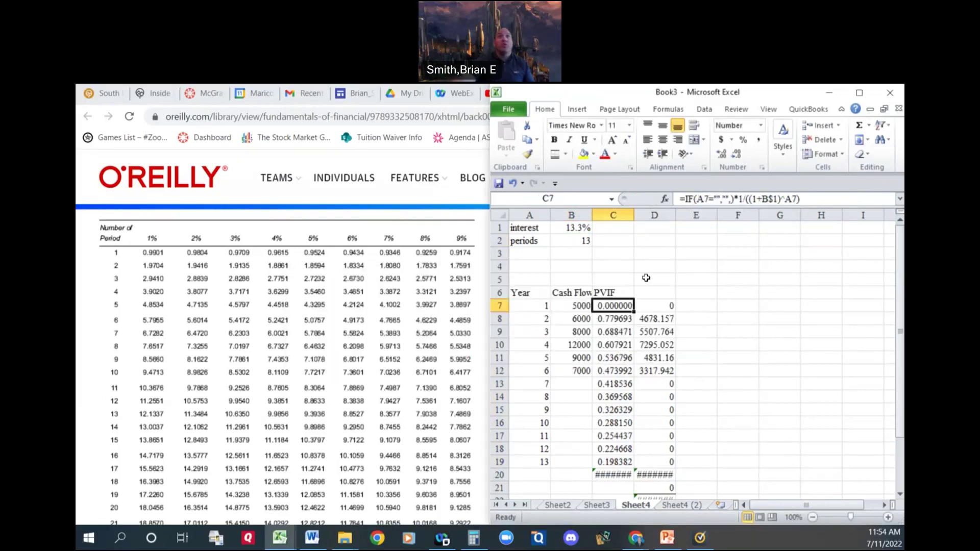
left_click(733, 198)
key("BackSpace")
key("Delete")
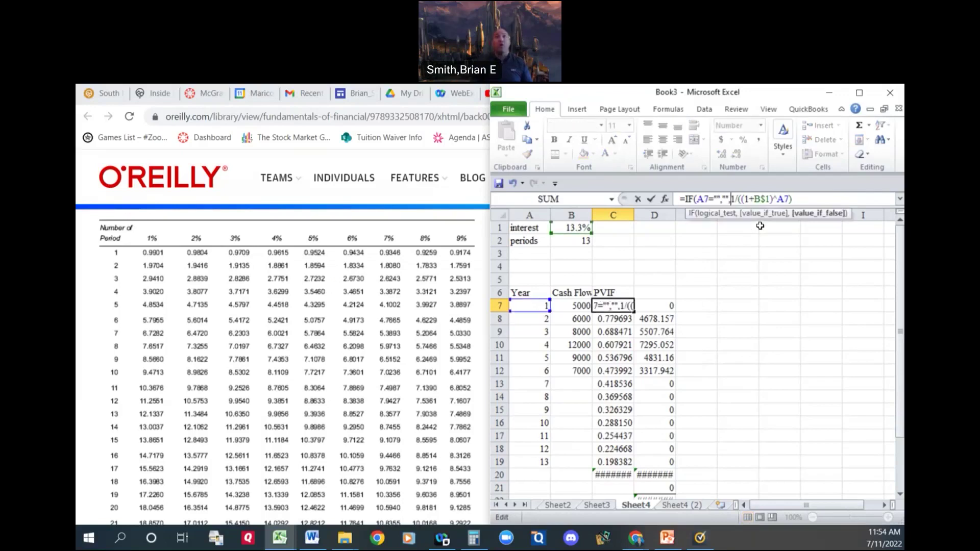
key("BackSpace")
key("BackSpace")
key("BackSpace")
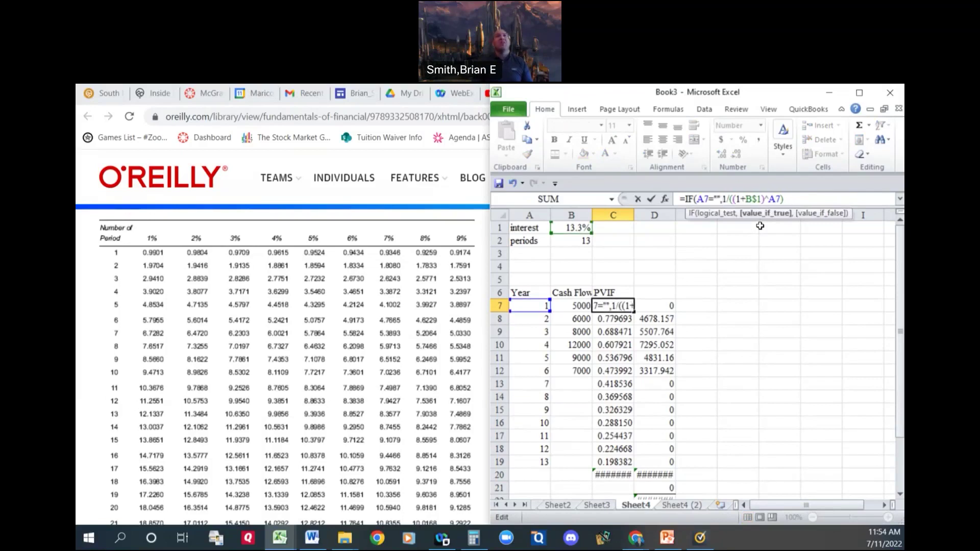
type("\"\",")
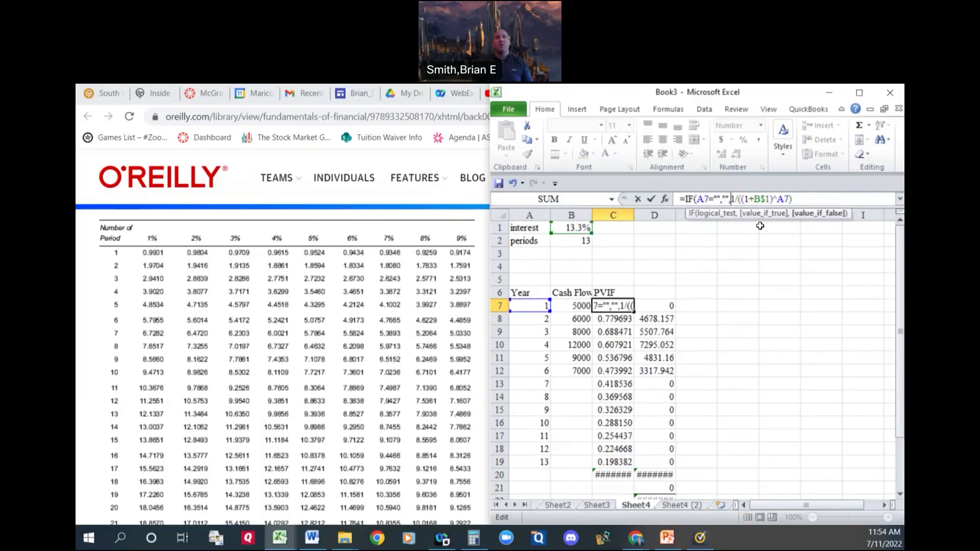
key("End")
type(")")
key("Return")
key("Up")
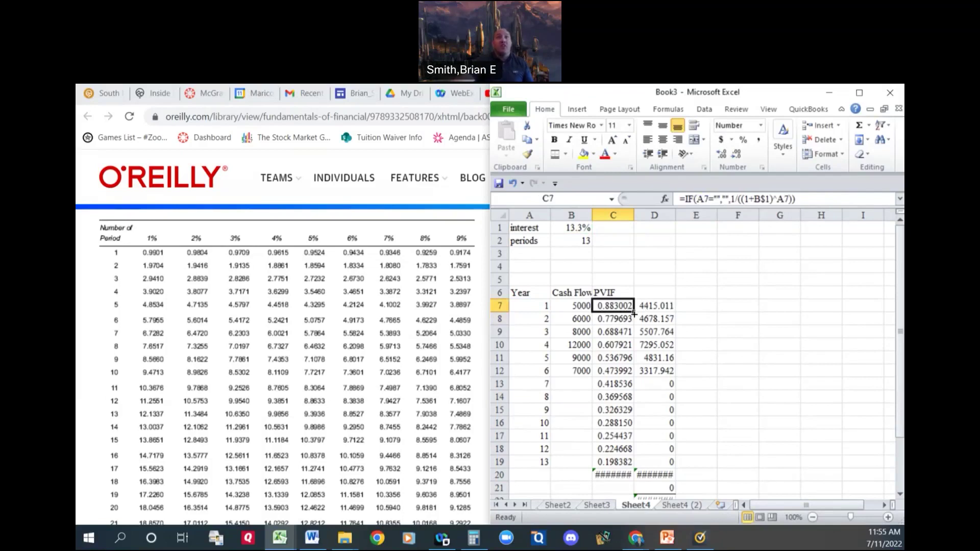
left_click_drag(633, 312, 635, 477)
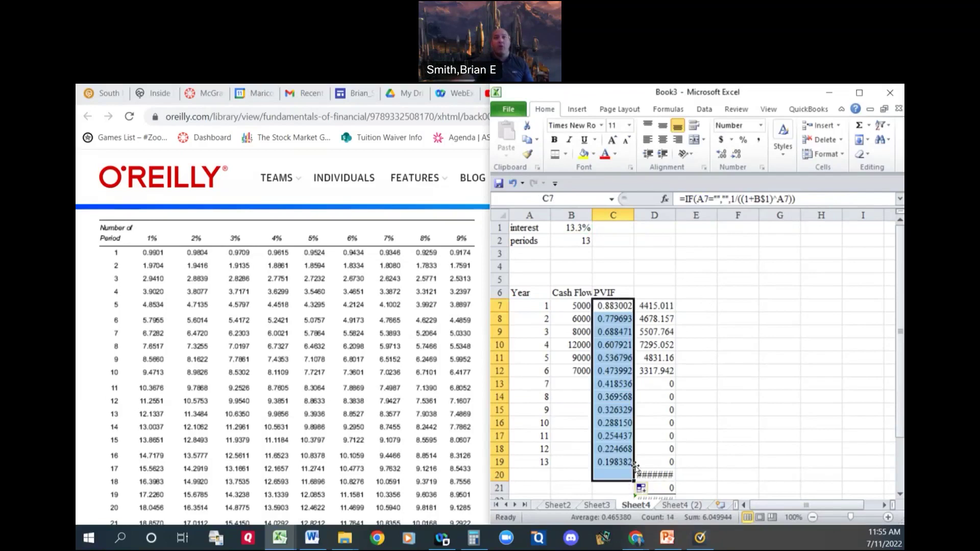
Insert 14 blank rows starting at row 21 and fill the PVIF formula from C19 down to C35.
scroll(635, 477, "down", 2)
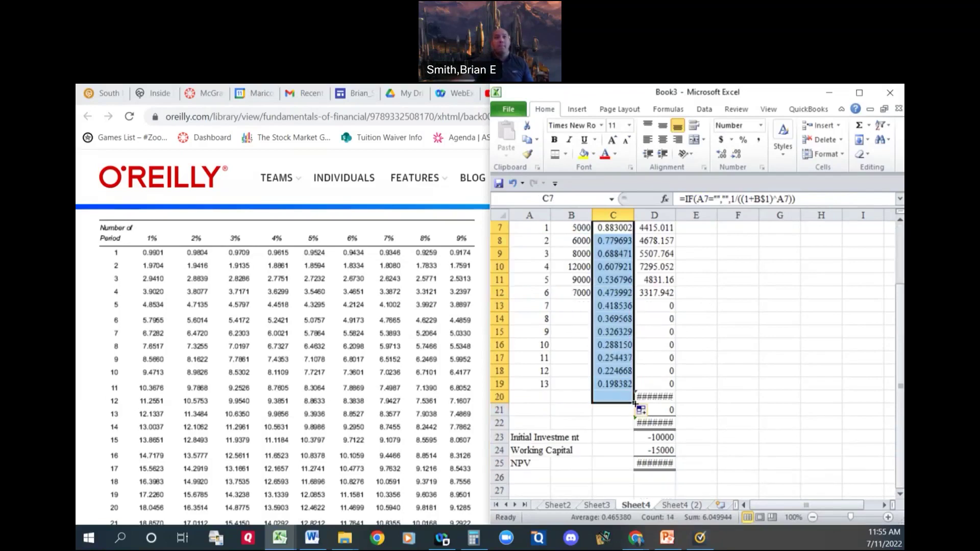
left_click_drag(501, 411, 501, 477)
right_click(522, 426)
left_click(542, 324)
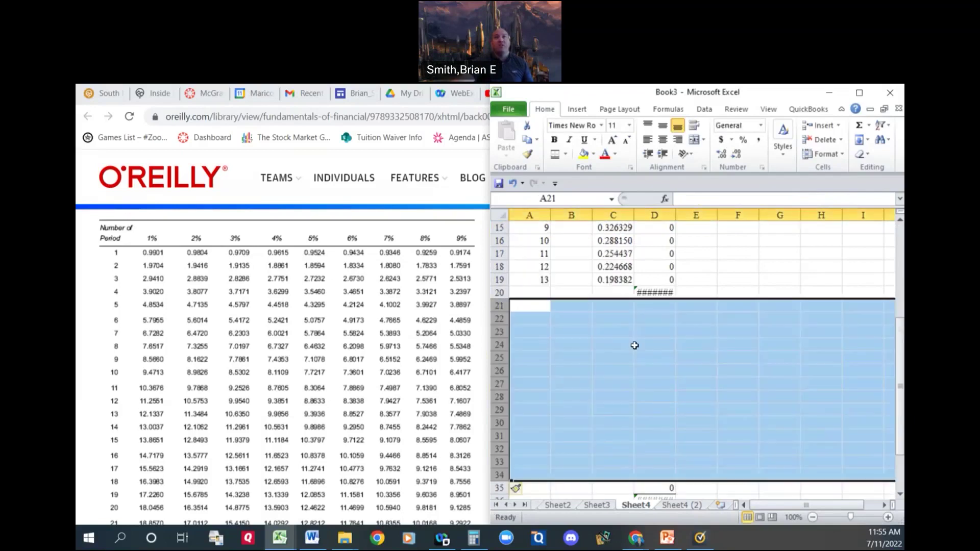
left_click(622, 279)
left_click_drag(635, 284, 625, 491)
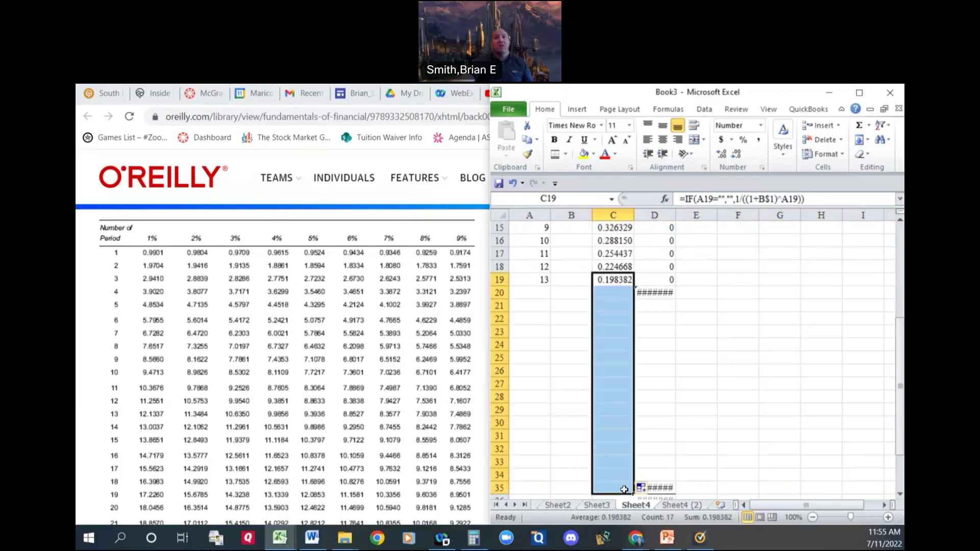
Change the D7 formula to =IF(A7="","",B7*C7) and fill it down to D35.
left_click(668, 279)
left_click(669, 293)
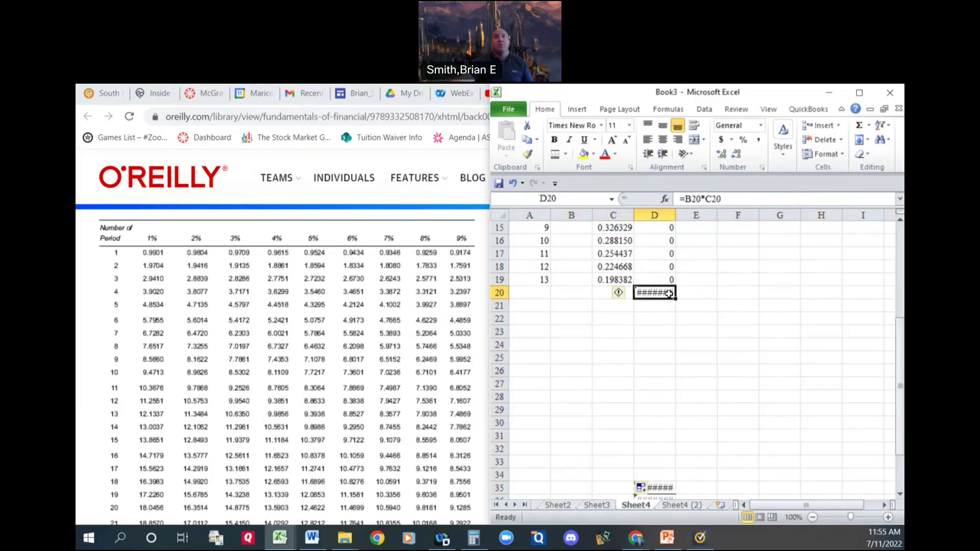
scroll(729, 267, "up", 5)
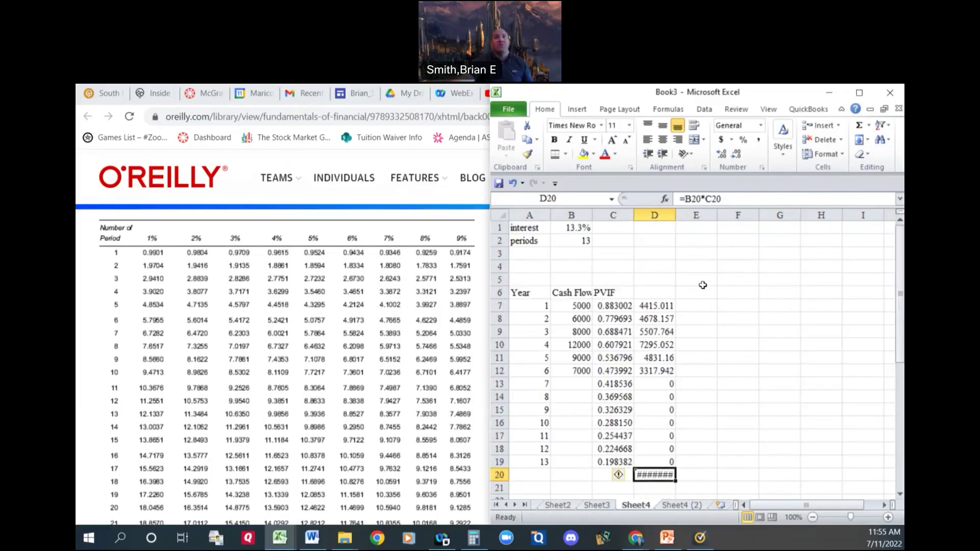
left_click(661, 304)
left_click(688, 199)
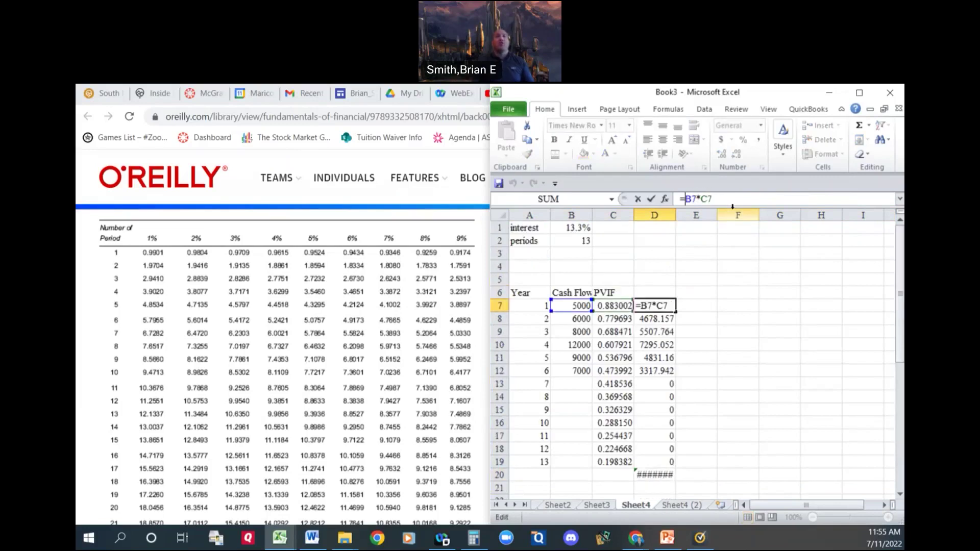
type("if(")
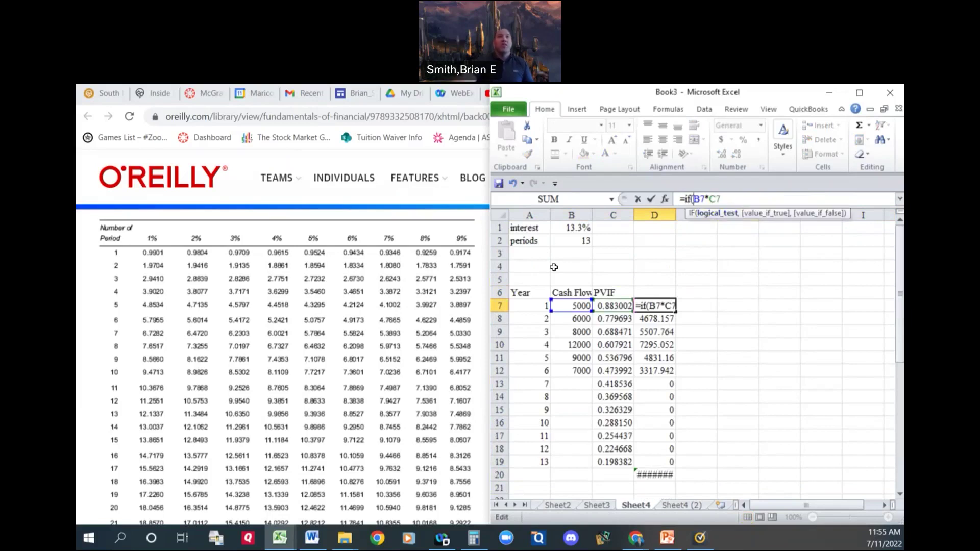
left_click(537, 307)
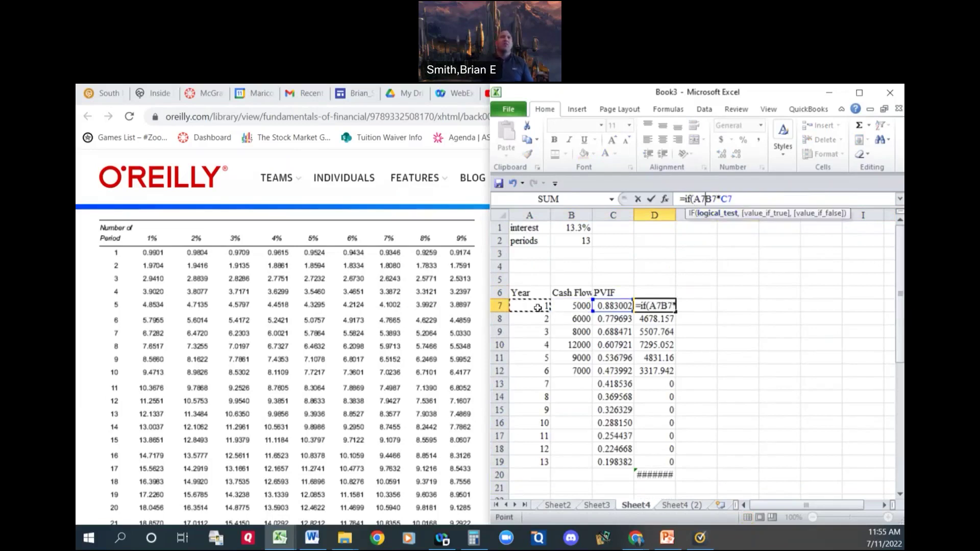
type("=\"\",")
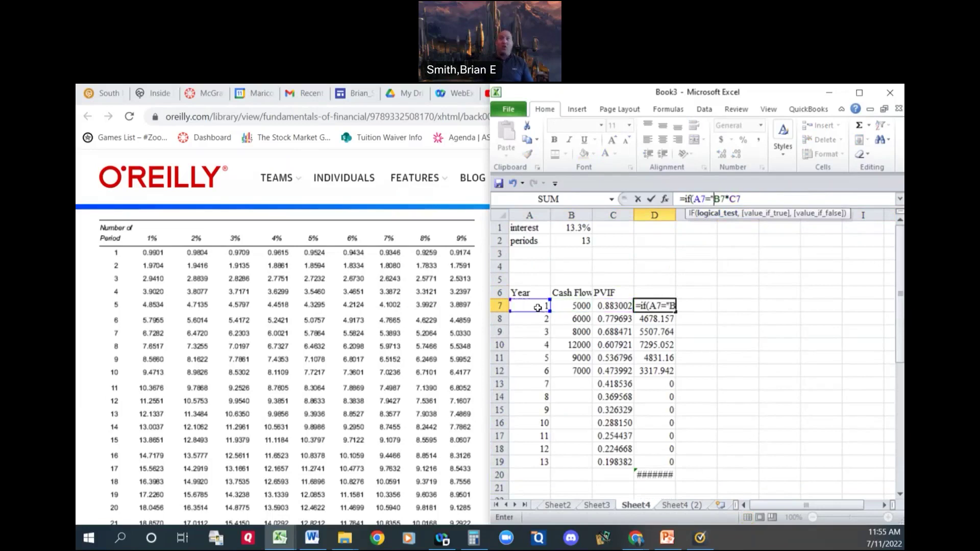
type("\"\",")
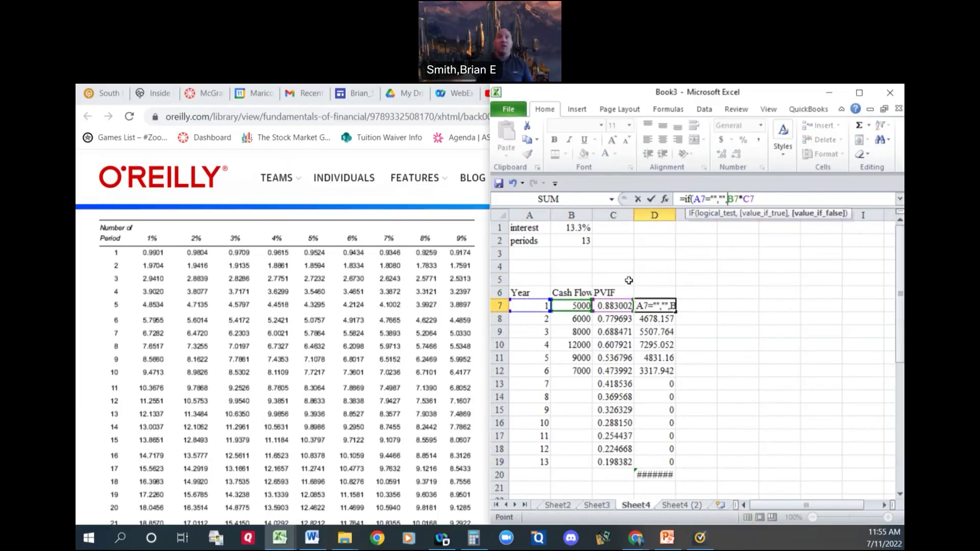
type(")")
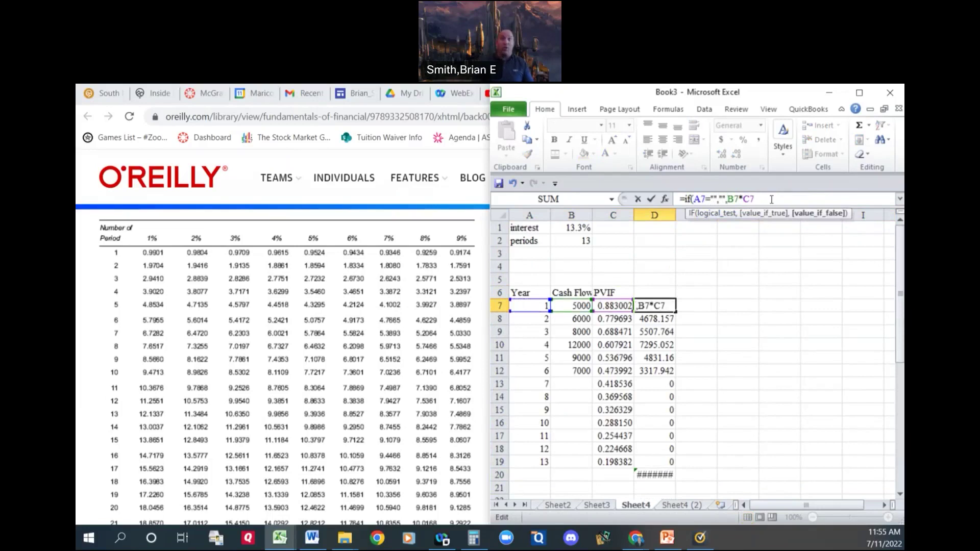
key("Return")
left_click(666, 307)
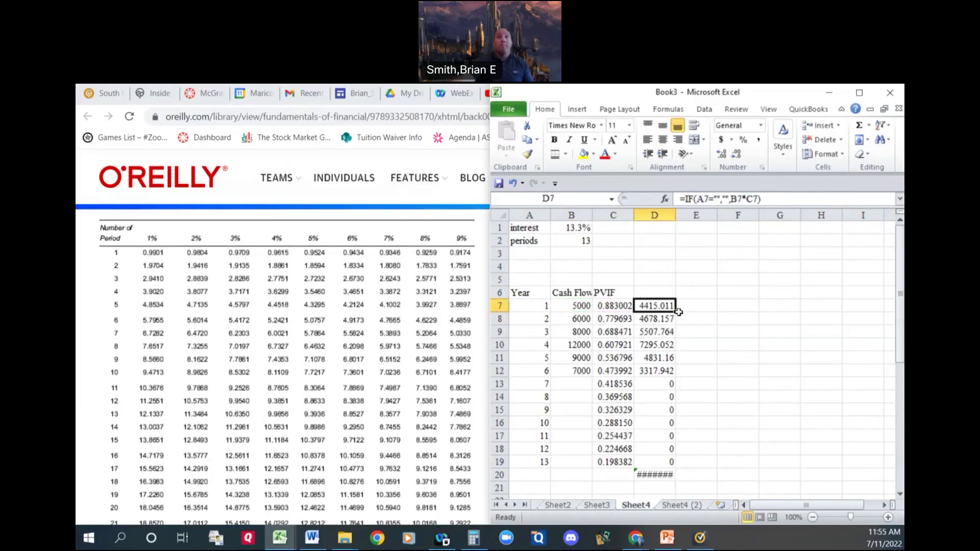
left_click_drag(676, 312, 677, 439)
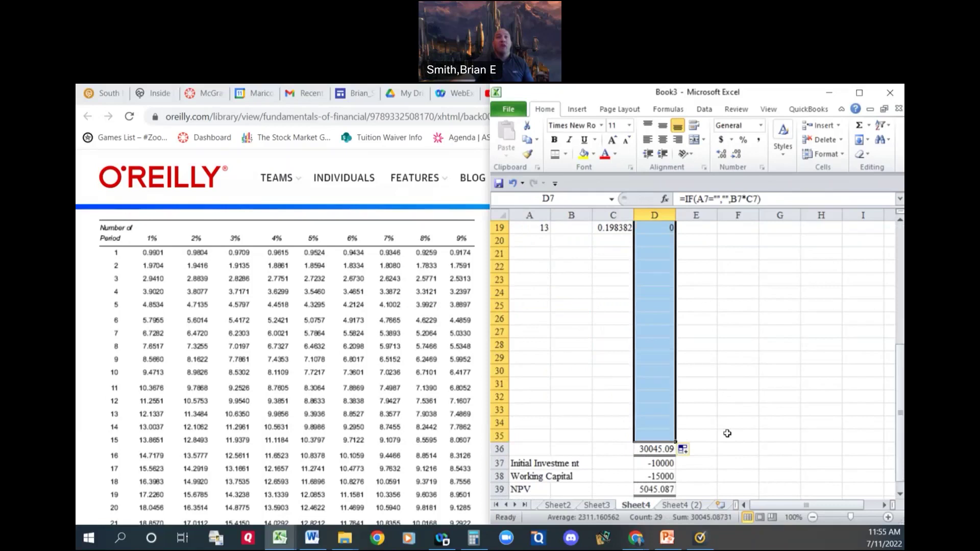
Clear the existing cash flow values from B7:B12.
scroll(729, 431, "up", 5)
scroll(729, 431, "up", 1)
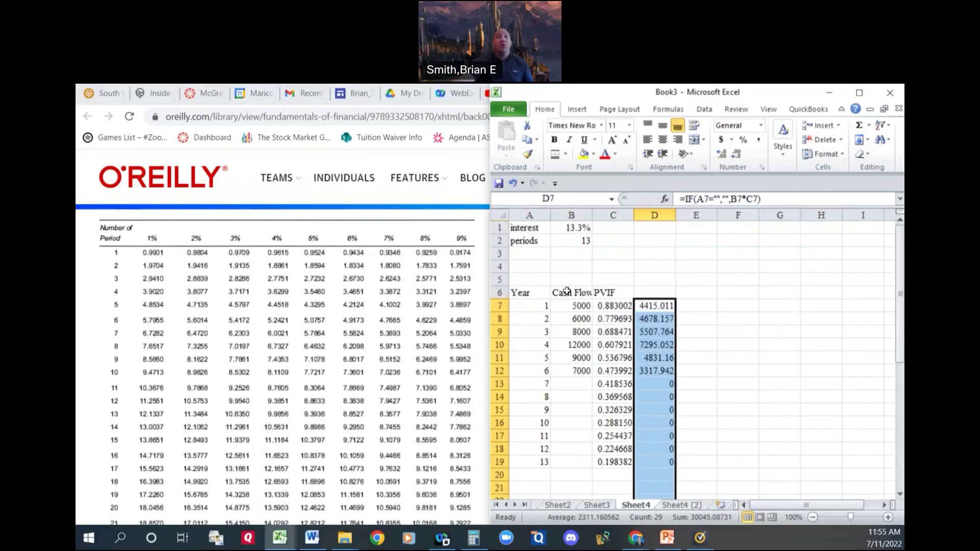
left_click_drag(565, 305, 559, 371)
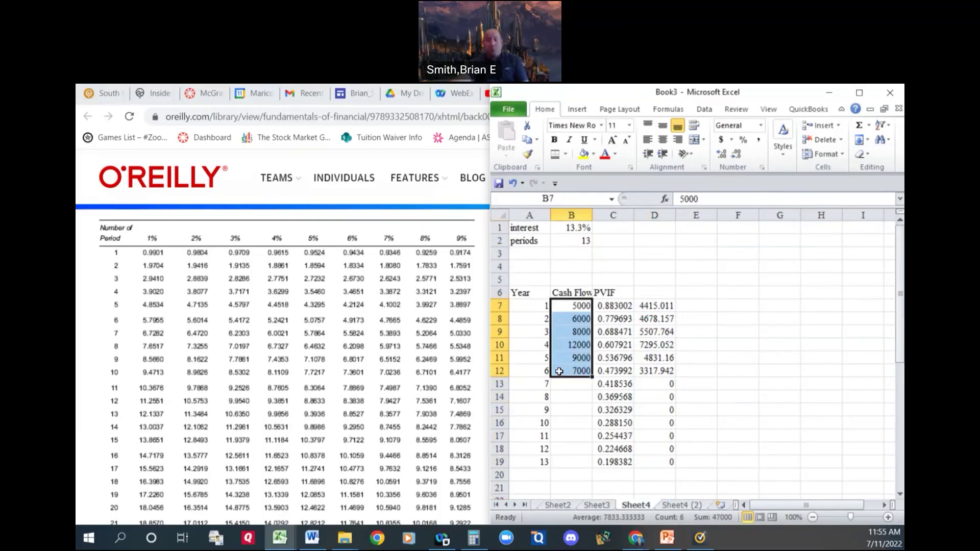
key("Delete")
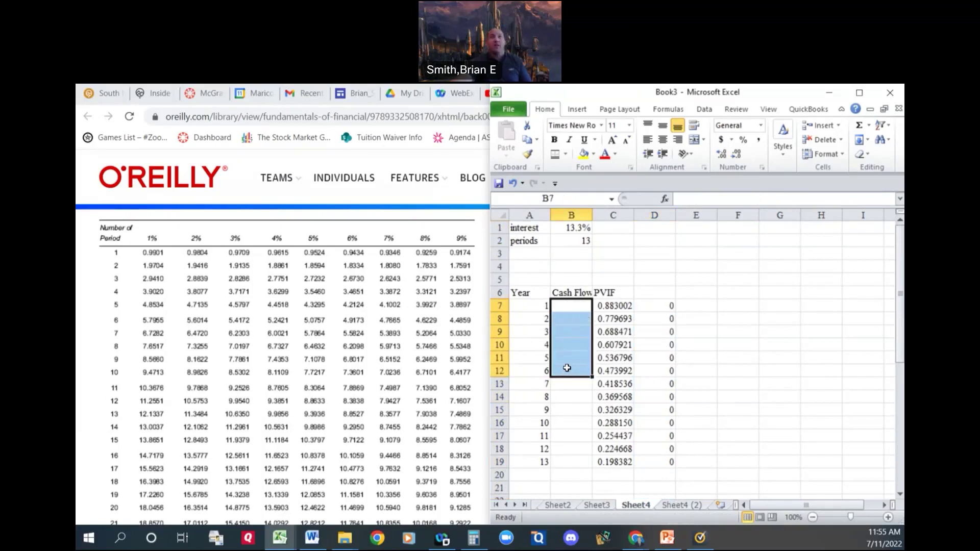
Set the interest rate in B1 to 10% and the number of periods in B2 to 20.
left_click(571, 229)
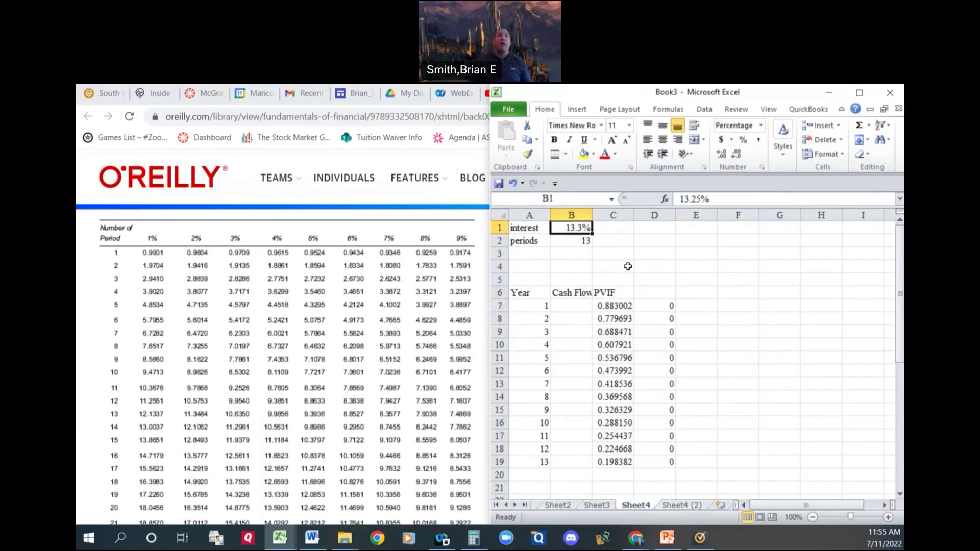
type("10")
key("Return")
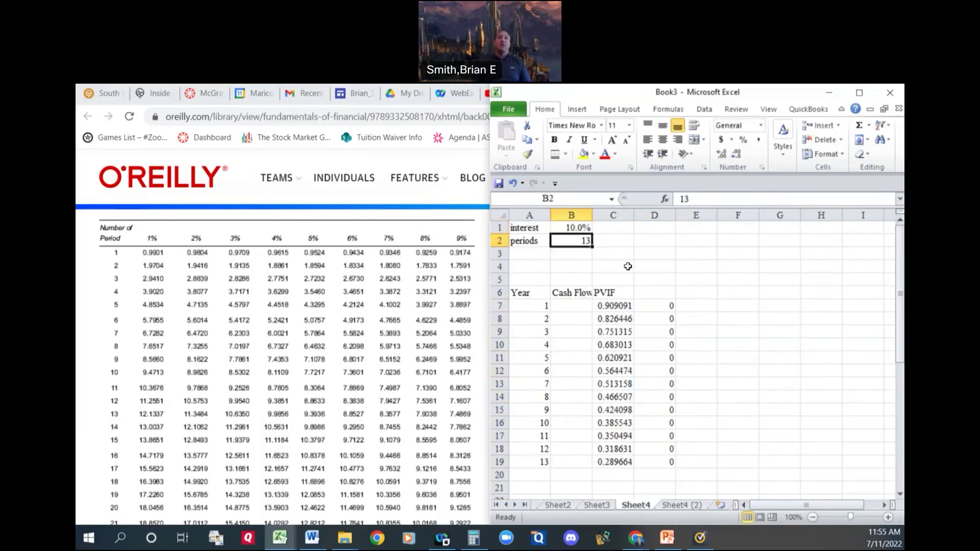
type("14")
key("Return")
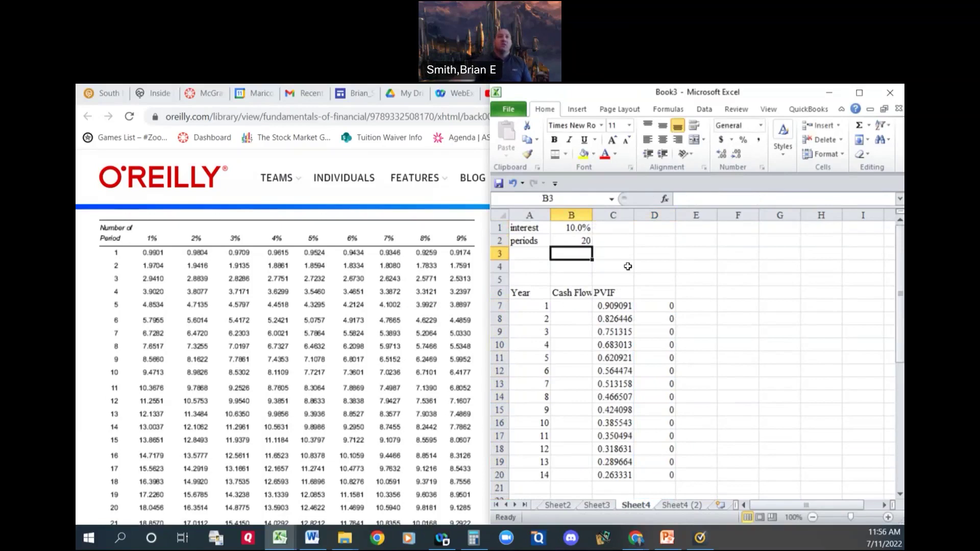
Fill the Year formula from A20 down to A35.
scroll(628, 266, "down", 3)
scroll(628, 266, "down", 1)
left_click(534, 322)
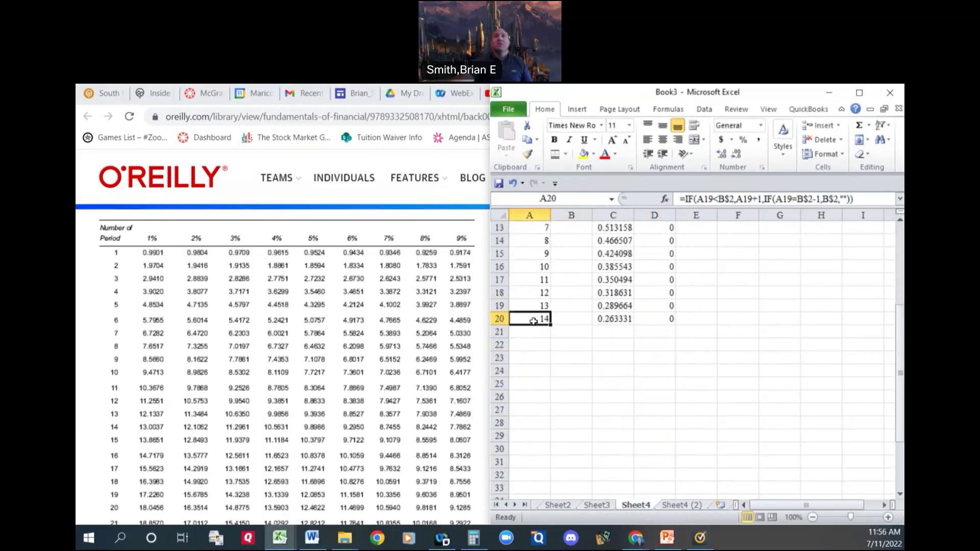
left_click(535, 330)
left_click(545, 320)
left_click_drag(552, 325, 547, 451)
Enter a cash flow of 8000 in B7, link B8 to it with =B7, and fill that down to B26.
scroll(634, 289, "up", 6)
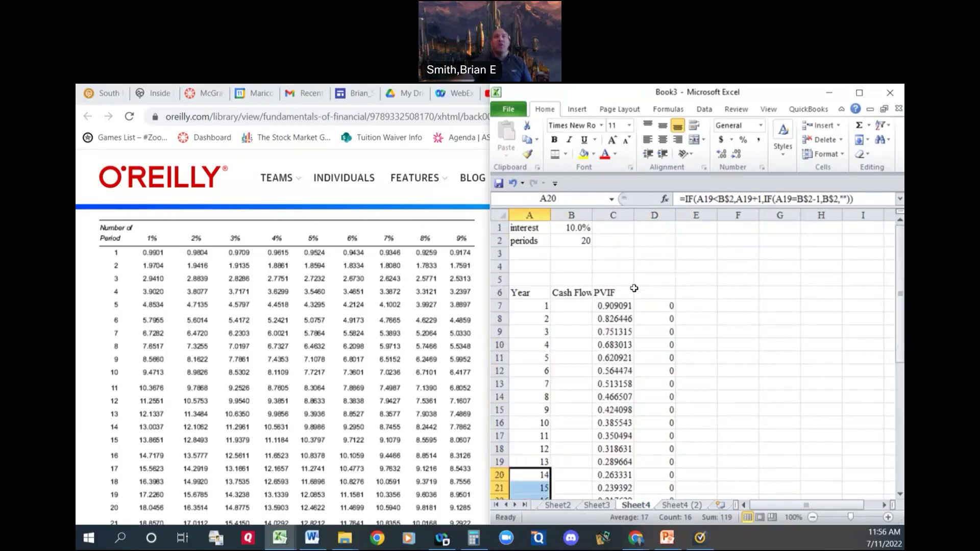
left_click(587, 306)
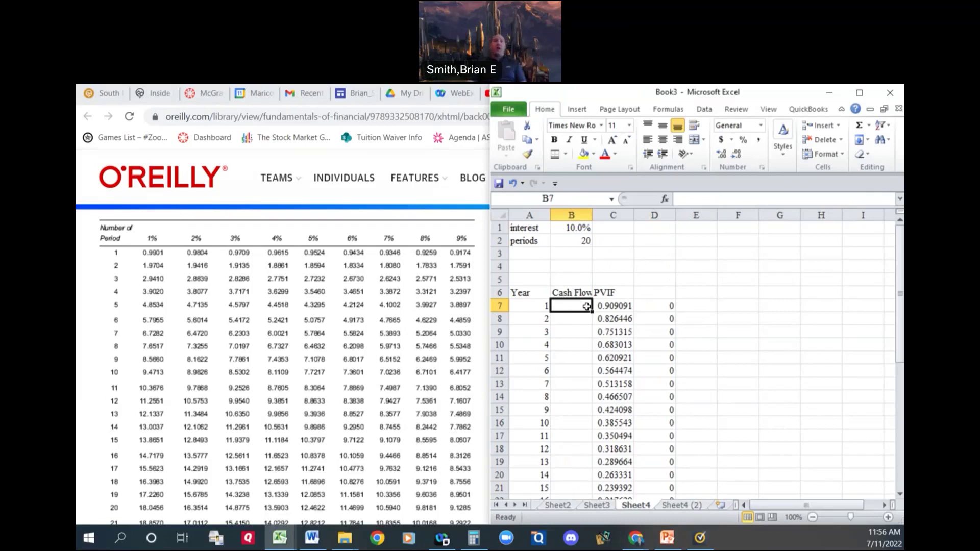
type("8000")
key("Return")
type("=")
left_click(586, 306)
key("Return")
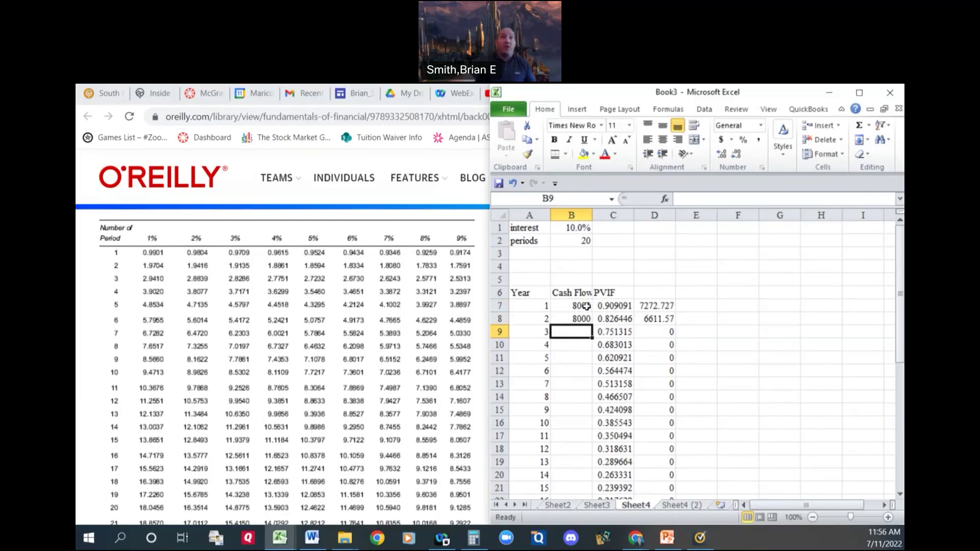
left_click(587, 319)
left_click_drag(592, 325, 595, 416)
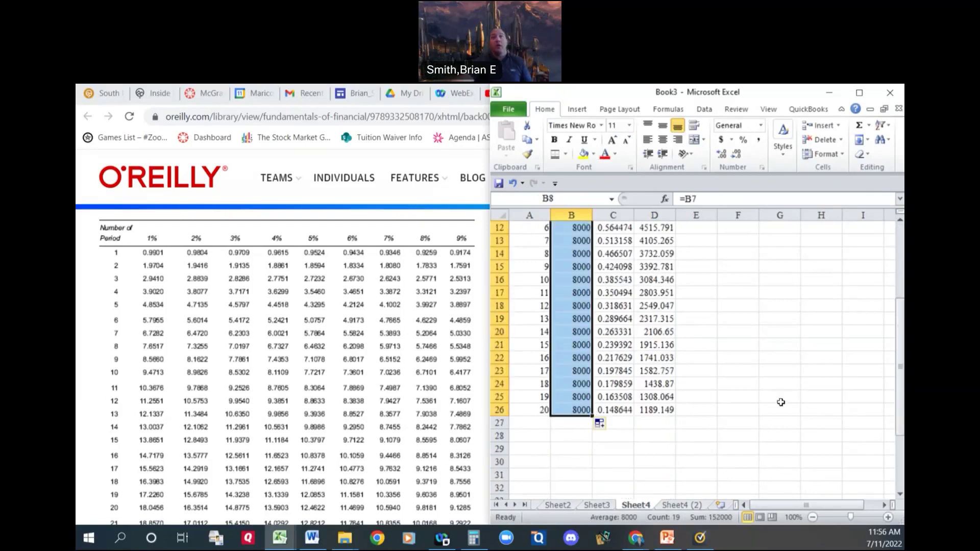
Remove the stray space from the A37 label so it reads Initial Investment.
left_click(781, 402)
scroll(675, 396, "down", 4)
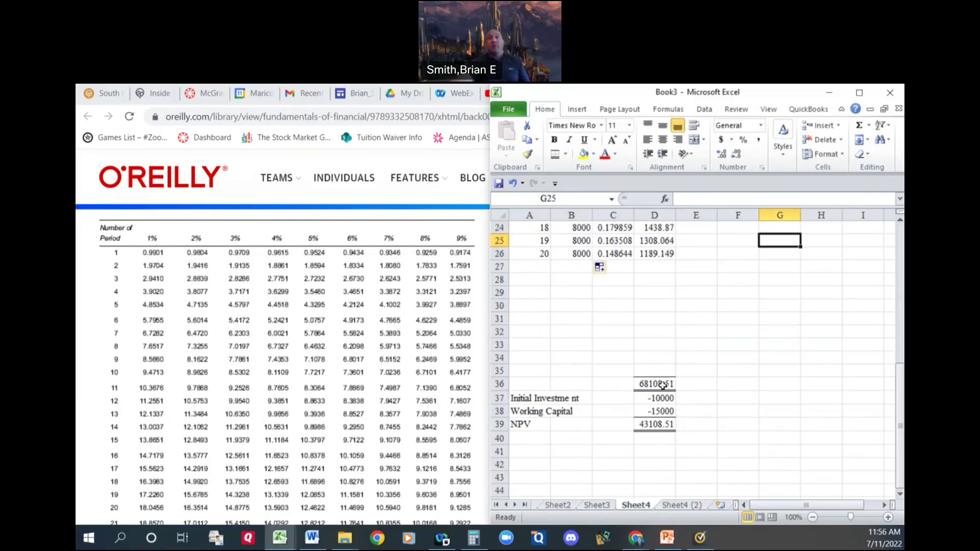
left_click(659, 399)
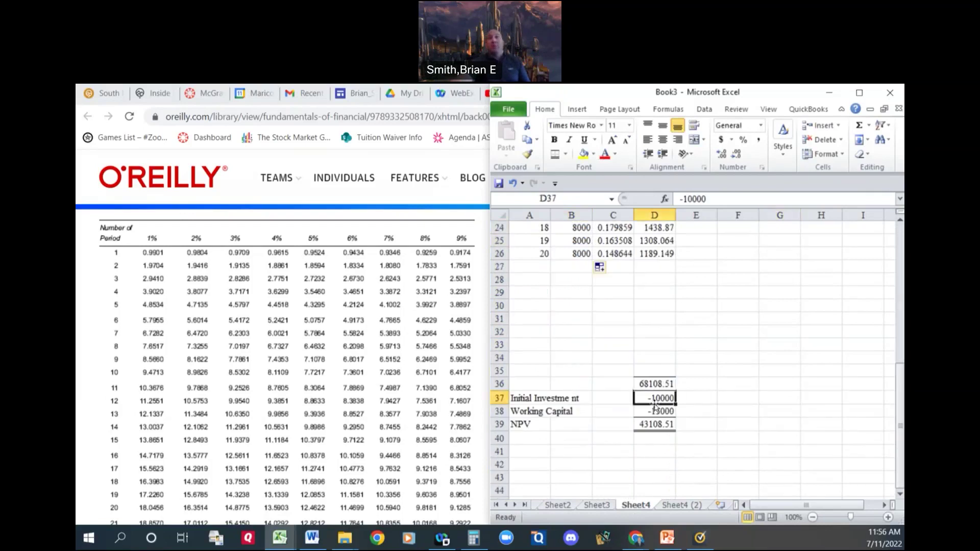
left_click(533, 397)
left_click(736, 200)
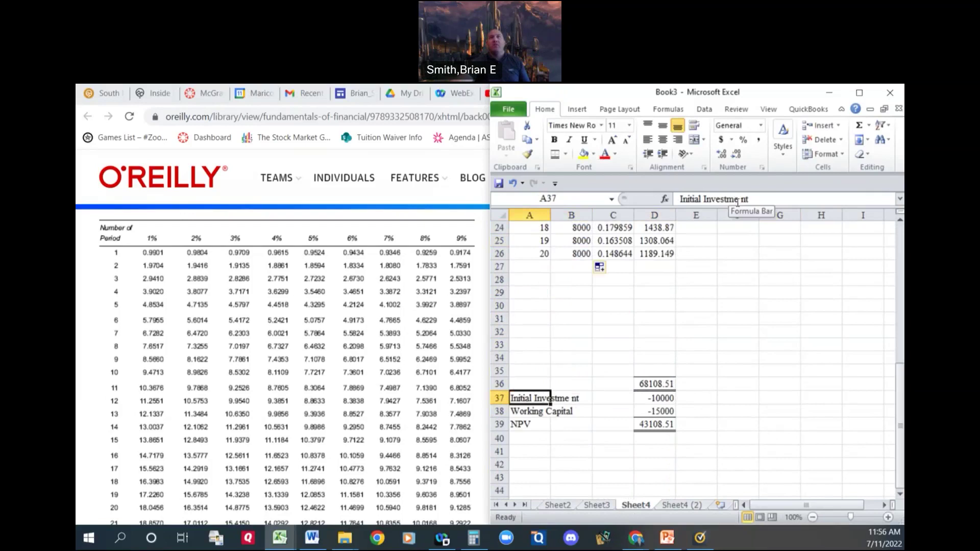
key("BackSpace")
key("Return")
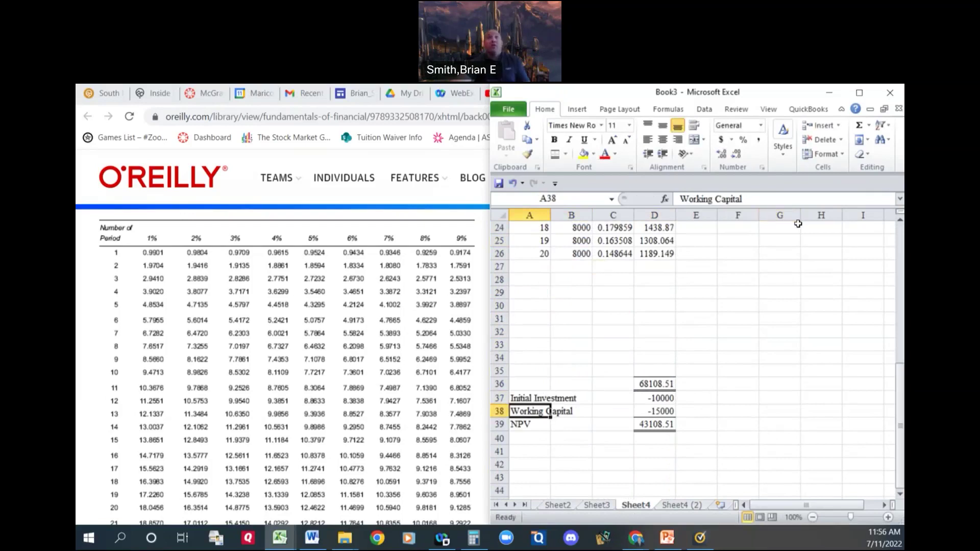
Shade the initial investment and working capital amounts in D37:D38 gray.
left_click_drag(661, 397, 659, 411)
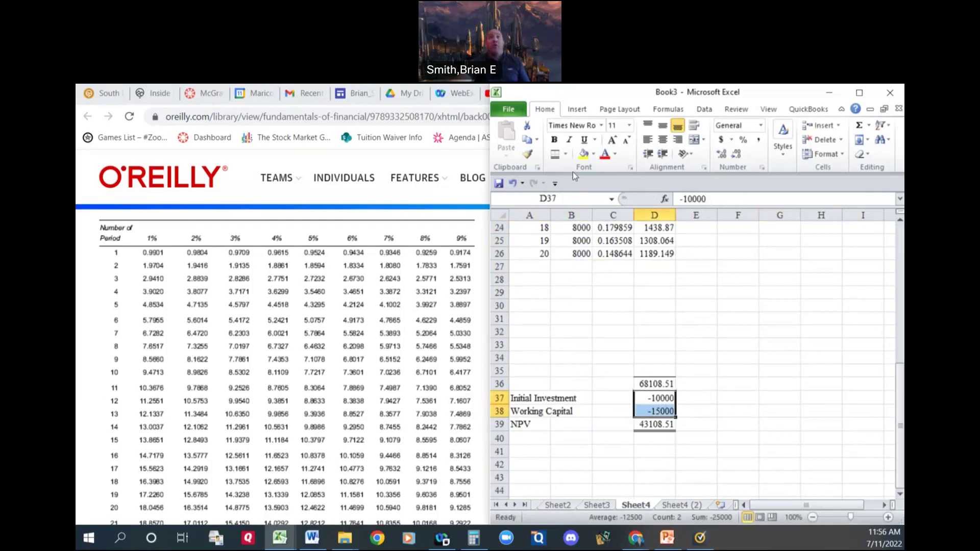
left_click(595, 154)
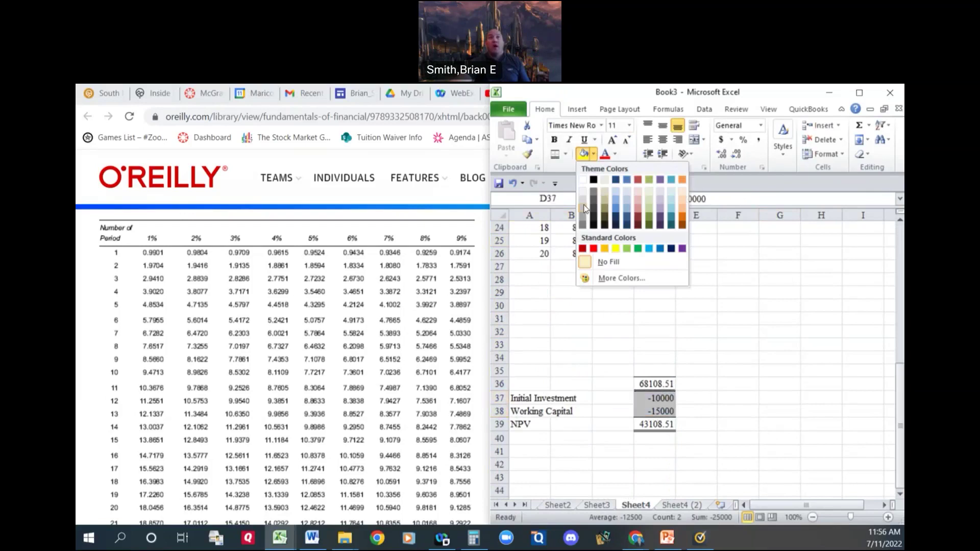
left_click(584, 208)
Apply the same gray fill to the cash flows in B7:B26 and the interest and periods inputs in B1:B2.
scroll(614, 313, "up", 8)
left_click_drag(572, 308, 573, 474)
scroll(581, 234, "up", 2)
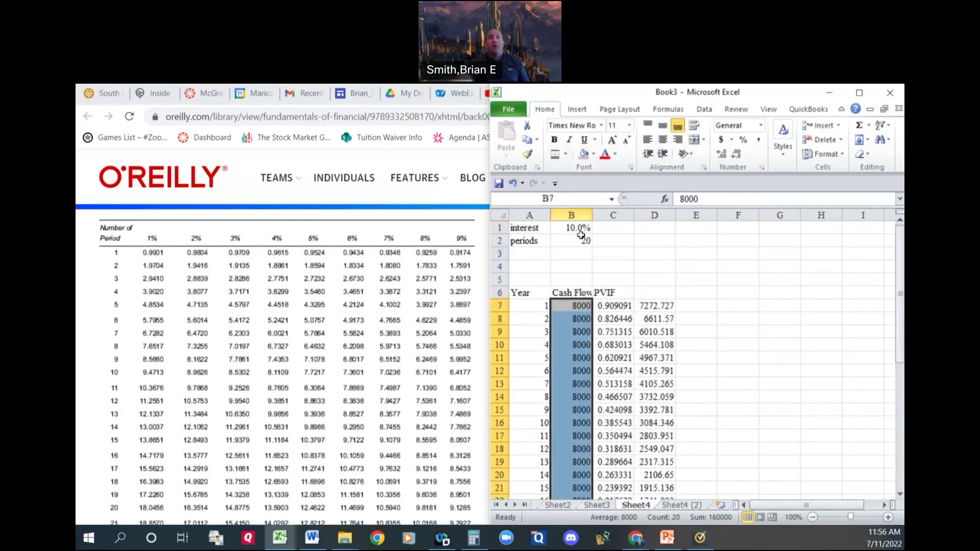
left_click(577, 227)
left_click_drag(577, 232, 578, 241)
left_click(583, 154)
left_click(653, 253)
Set the initial investment in D37 to -50000.
scroll(653, 253, "down", 7)
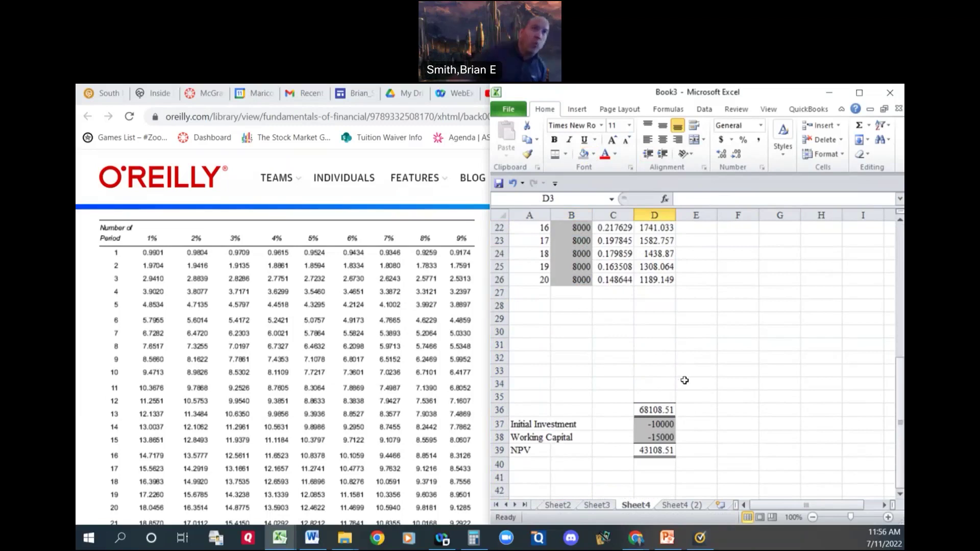
scroll(684, 372, "up", 7)
scroll(603, 357, "down", 5)
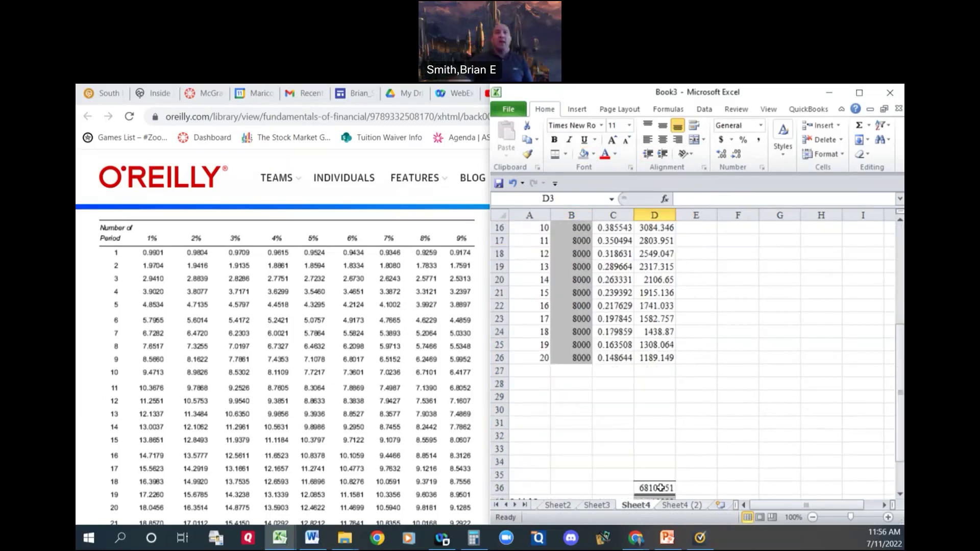
scroll(661, 488, "down", 2)
left_click(656, 423)
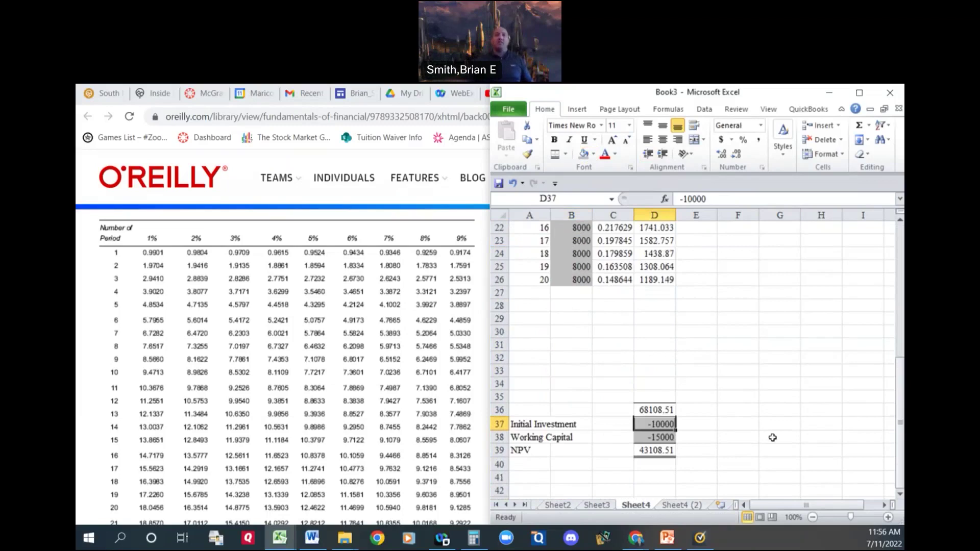
type("50")
key("BackSpace")
key("BackSpace")
key("BackSpace")
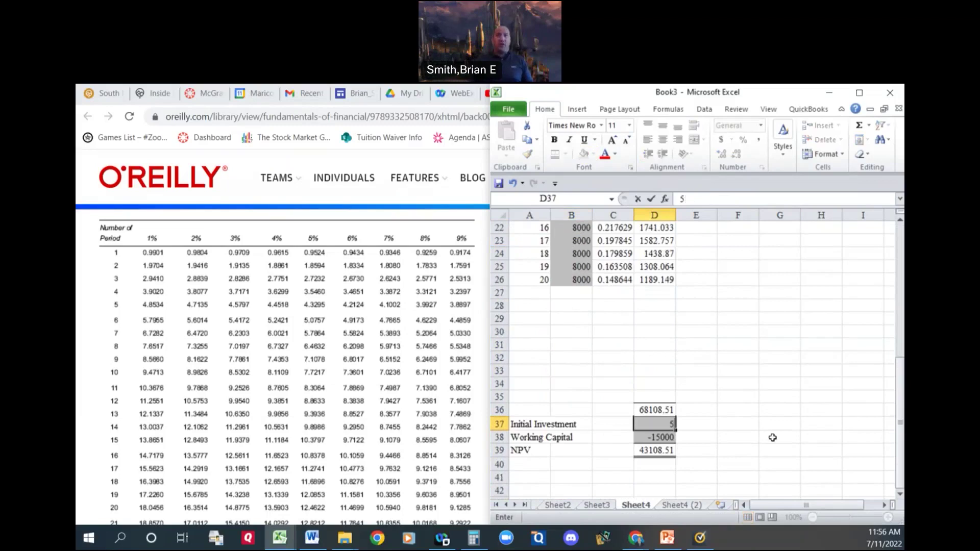
type("-50000")
key("Return")
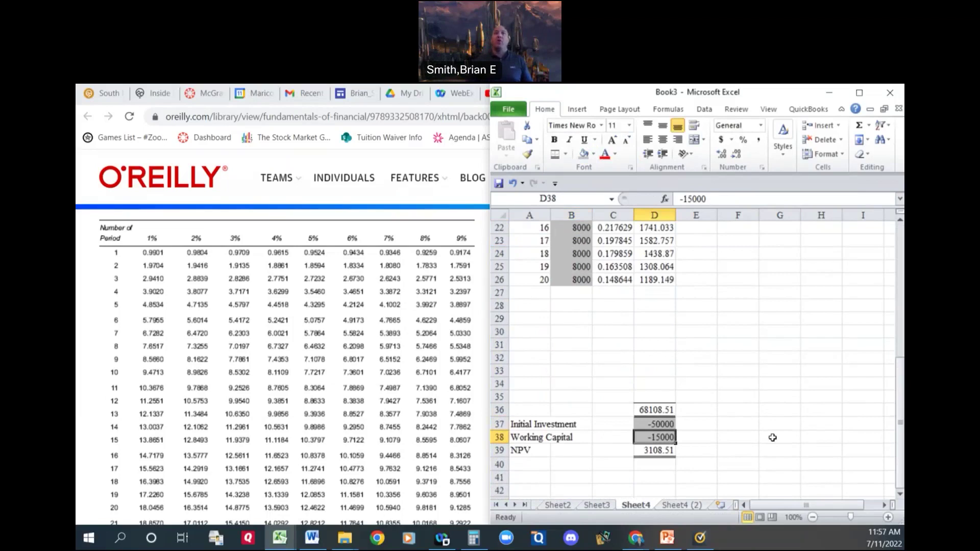
Set the working capital in D38 to -25000.
type("25")
key("BackSpace")
key("BackSpace")
type("-25000")
key("Return")
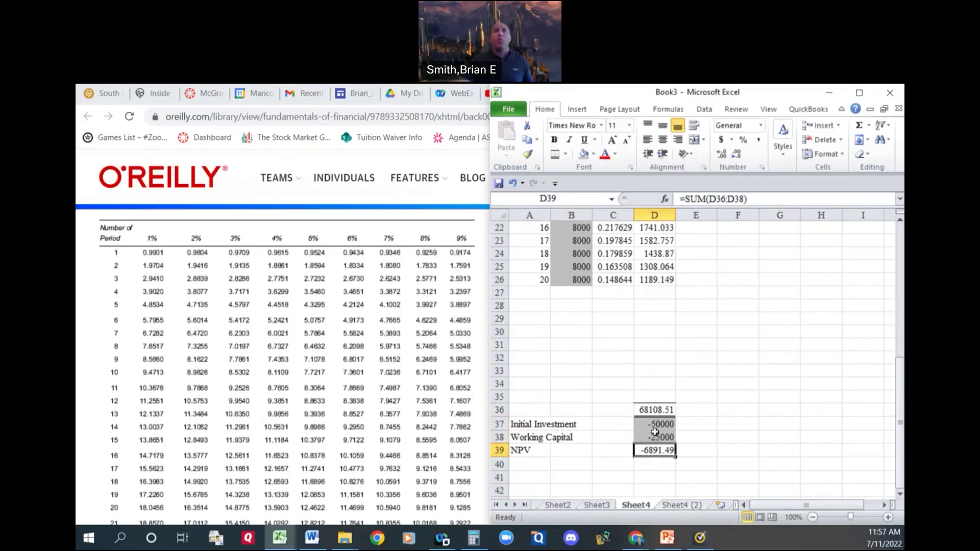
scroll(651, 432, "up", 1)
scroll(652, 432, "up", 6)
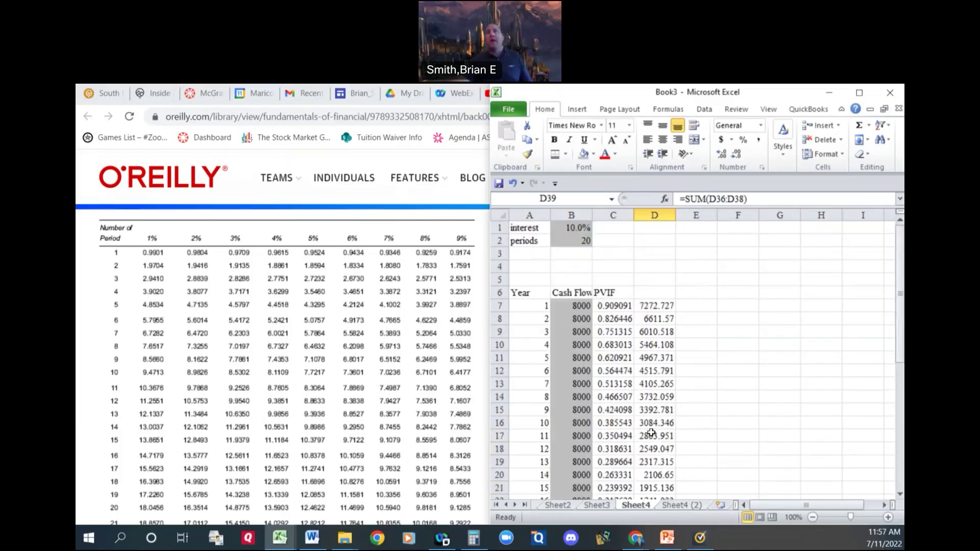
Set the year 1 cash flow in B7 to 9000 and check the resulting NPV in D39.
left_click(572, 306)
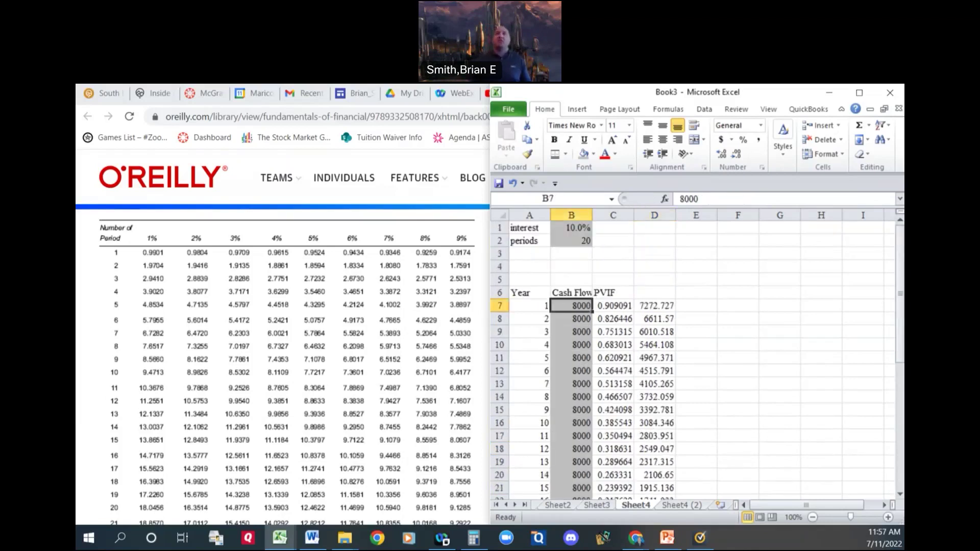
type("9000")
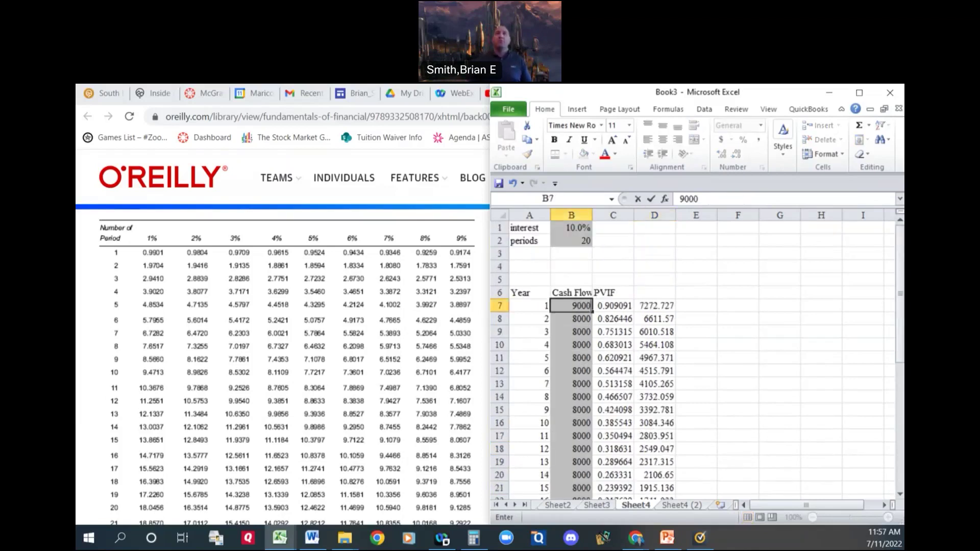
key("Return")
scroll(694, 352, "down", 7)
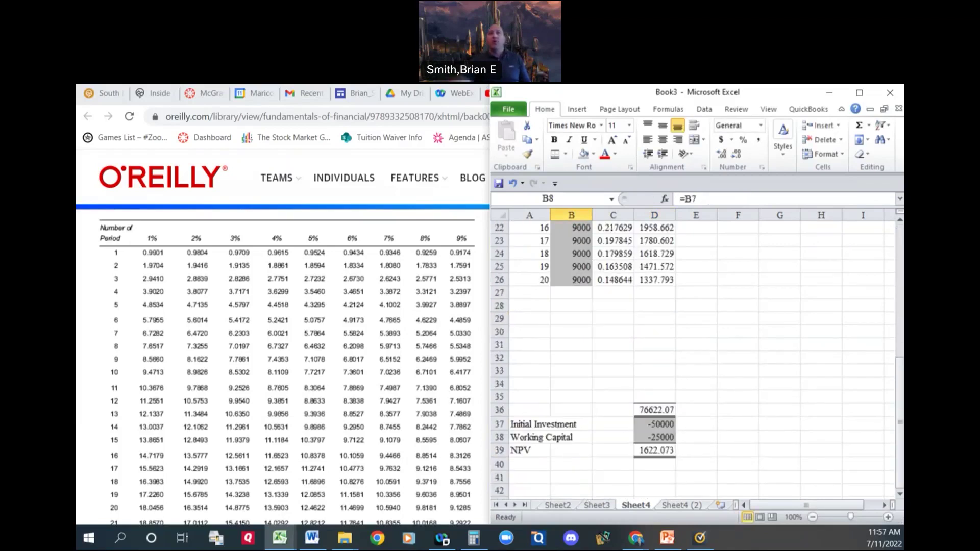
left_click(656, 450)
Format the initial investment and working capital amounts in D37:D38 in comma style with no decimals.
left_click_drag(658, 424, 658, 437)
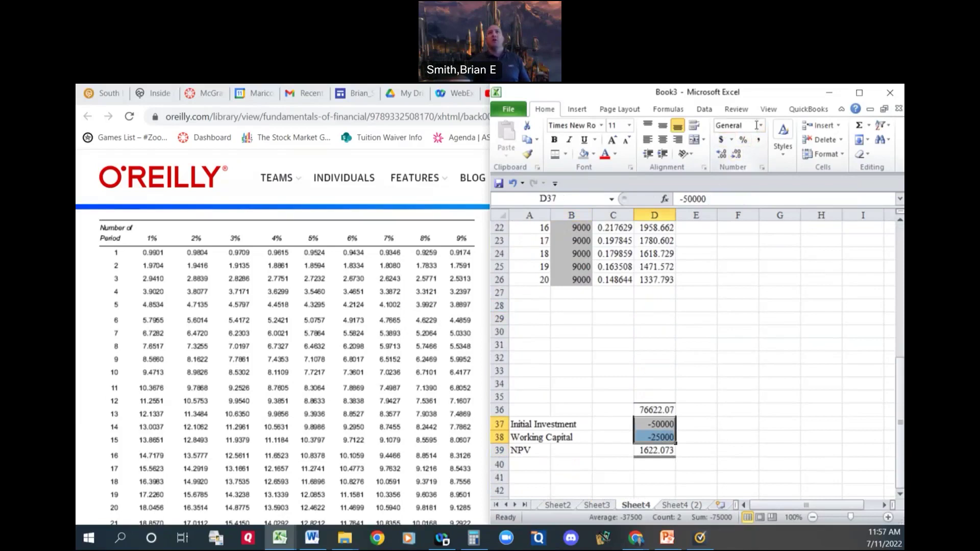
left_click(758, 141)
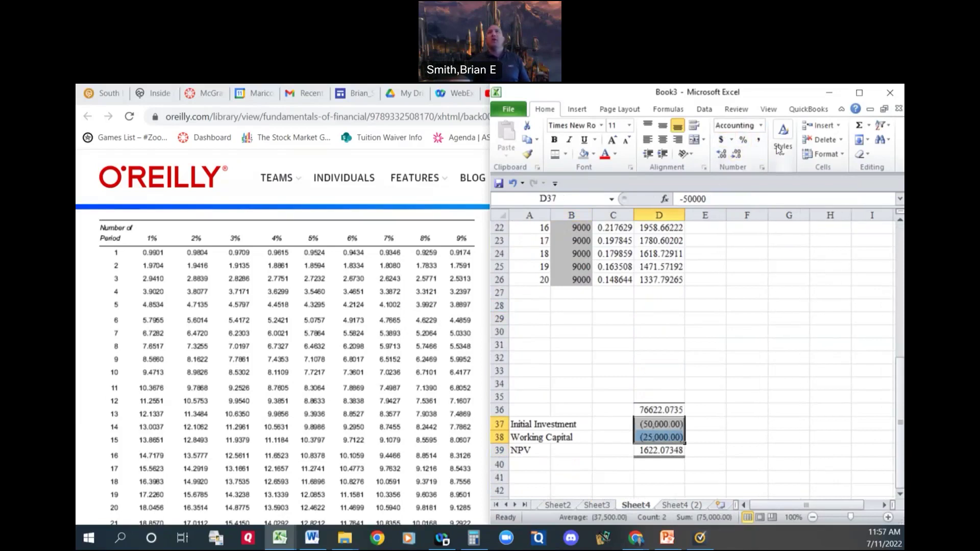
double_click(737, 154)
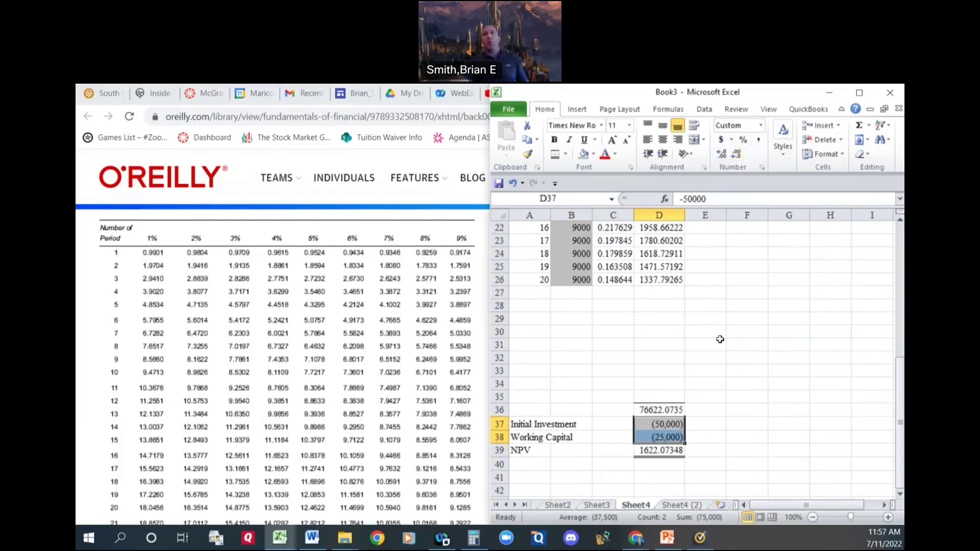
left_click(697, 369)
Extend the gray input shading to the unused cash flow cells B27:B35.
scroll(698, 368, "up", 3)
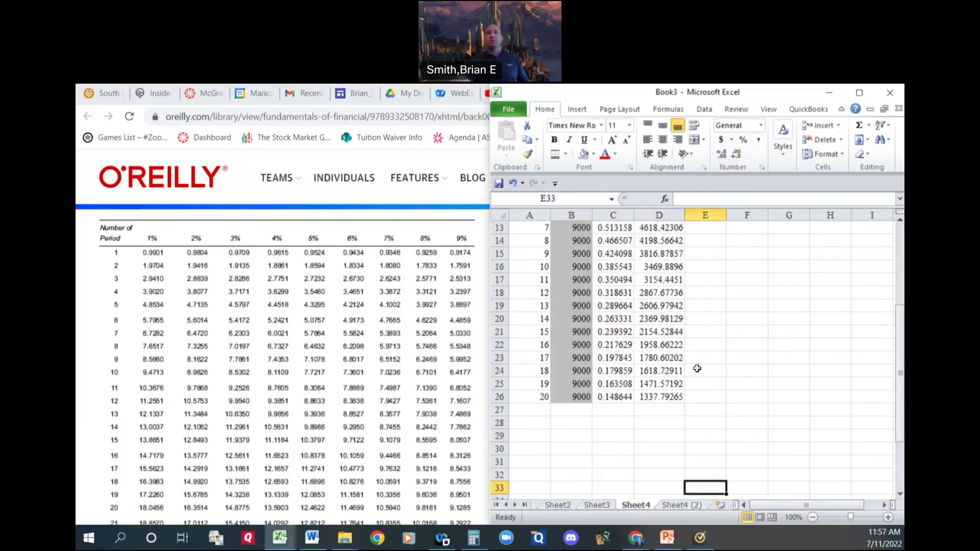
left_click_drag(569, 412, 568, 346)
left_click(584, 155)
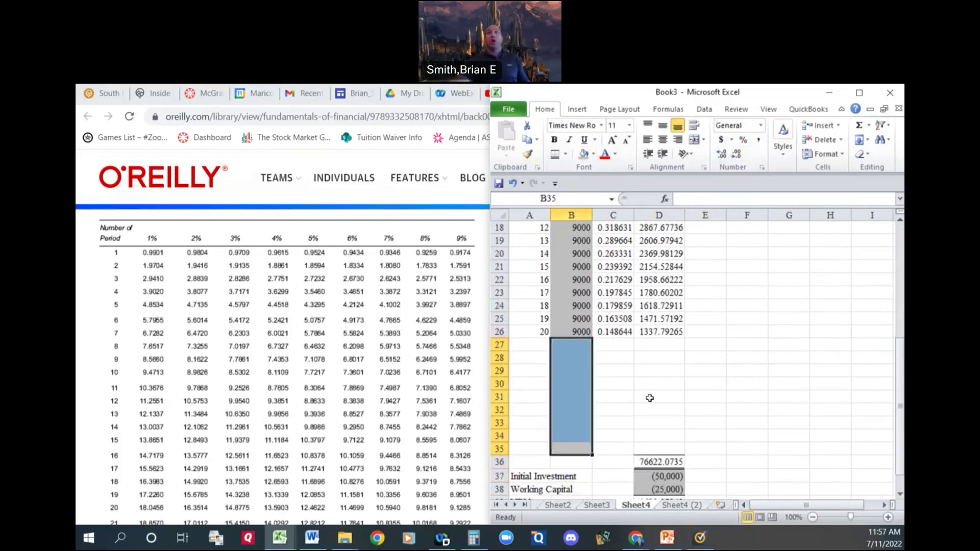
left_click(650, 398)
Format the discounted cash flows in D7:D35 as dollar accounting amounts with no decimals.
scroll(737, 363, "up", 6)
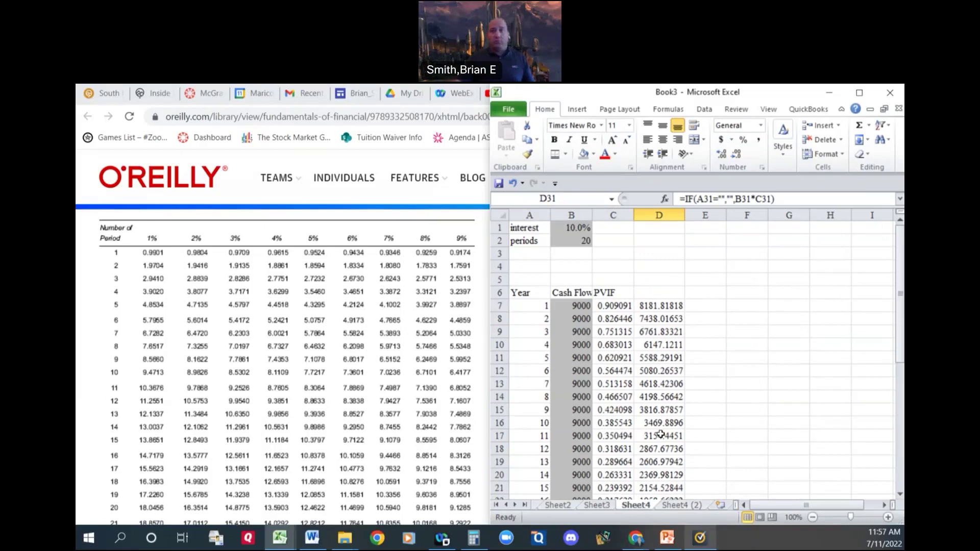
left_click(721, 399)
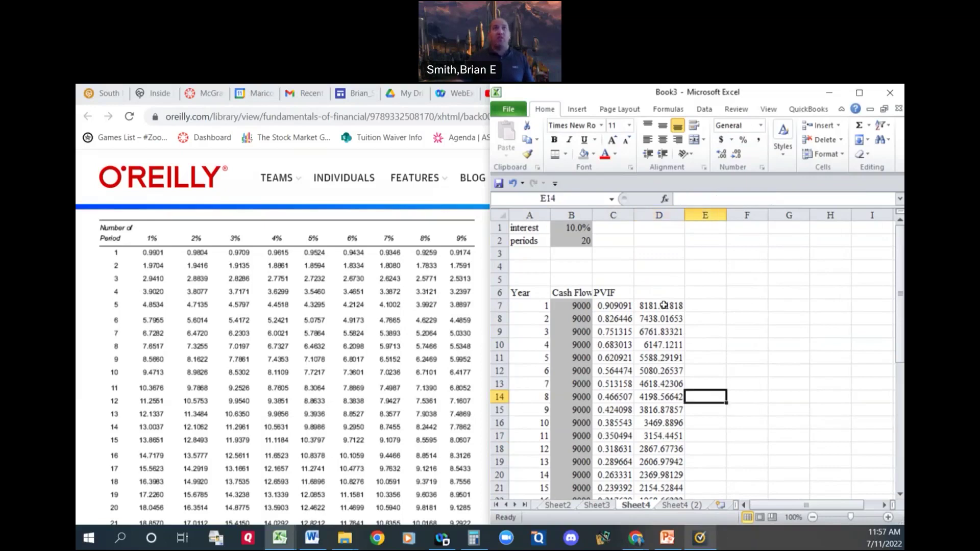
left_click_drag(664, 305, 671, 453)
left_click(722, 141)
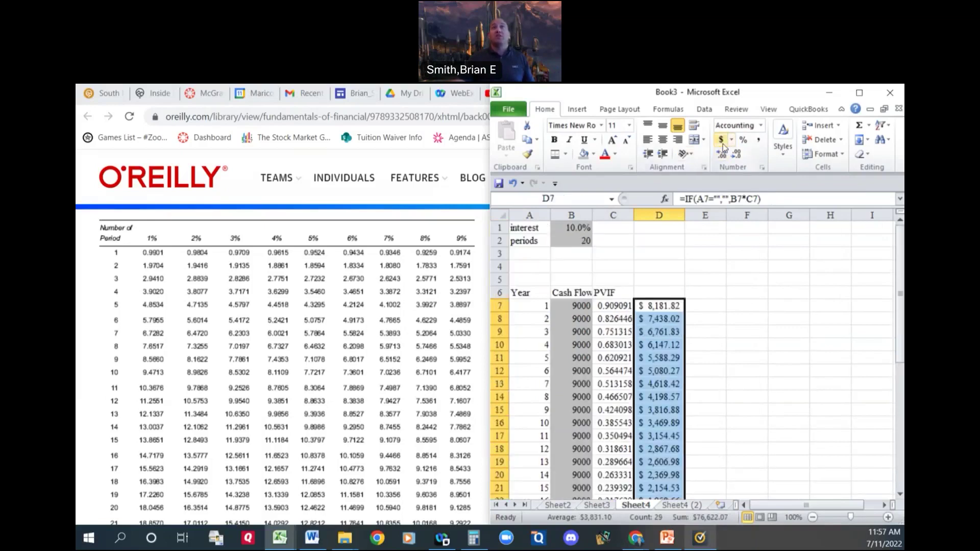
left_click(759, 140)
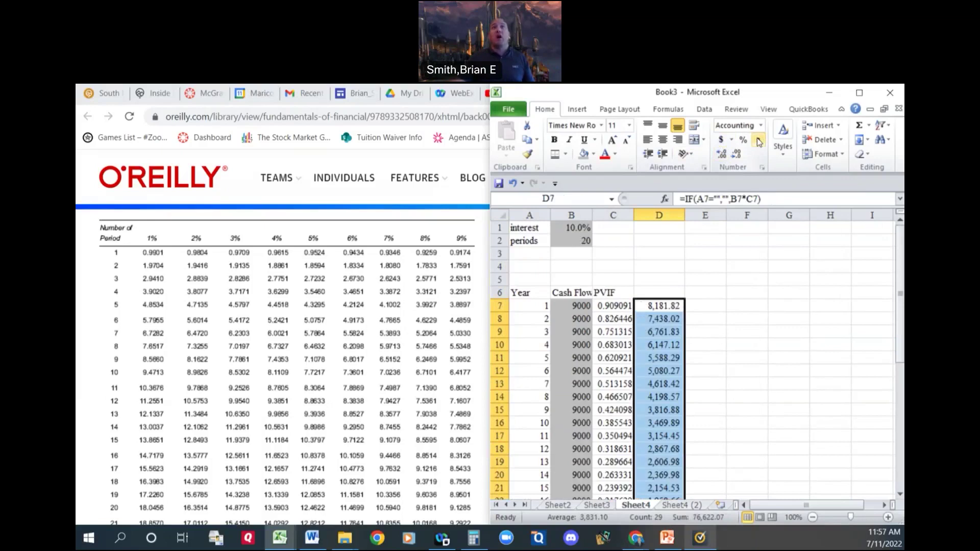
key("ctrl+z")
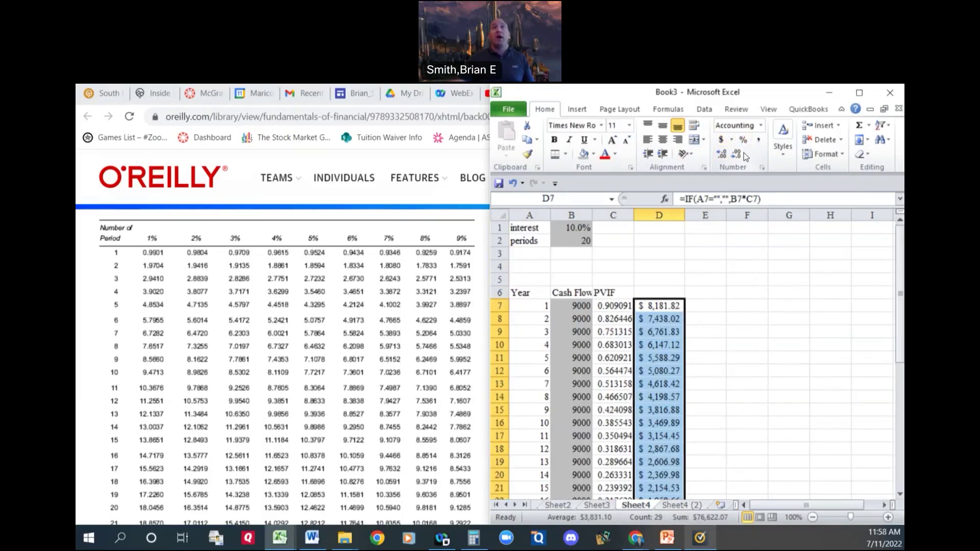
double_click(737, 154)
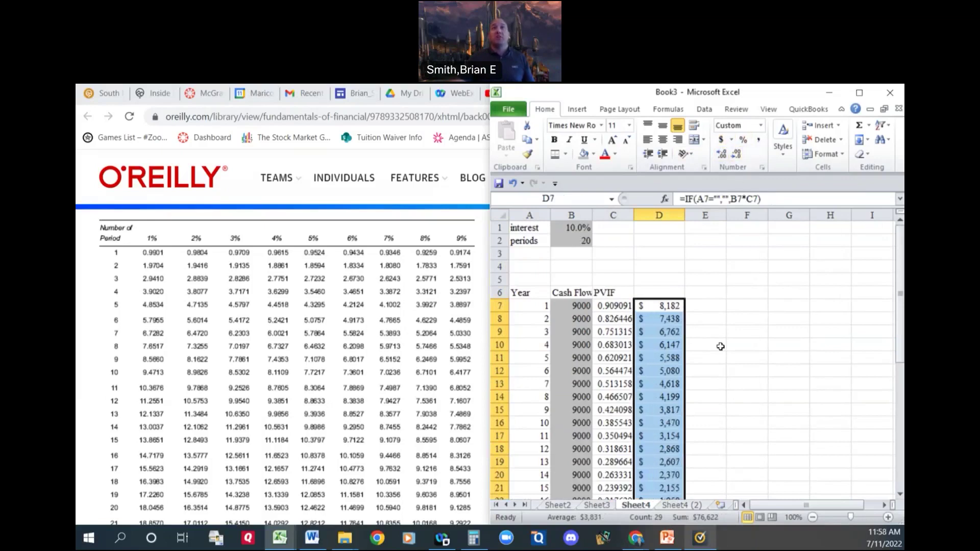
Format the present value total in D36 and the NPV in D39 in comma style with no decimals.
scroll(721, 347, "down", 8)
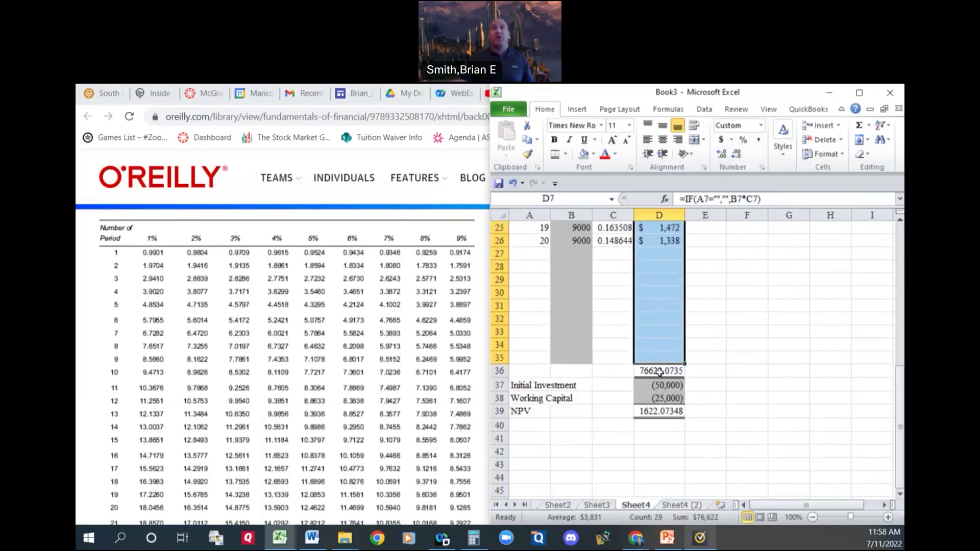
left_click(660, 372)
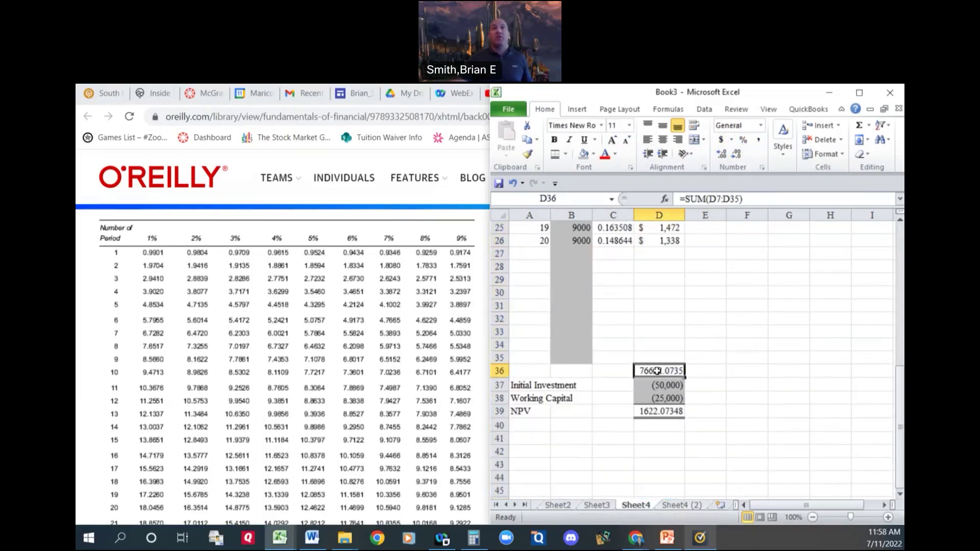
left_click(653, 415, "ctrl")
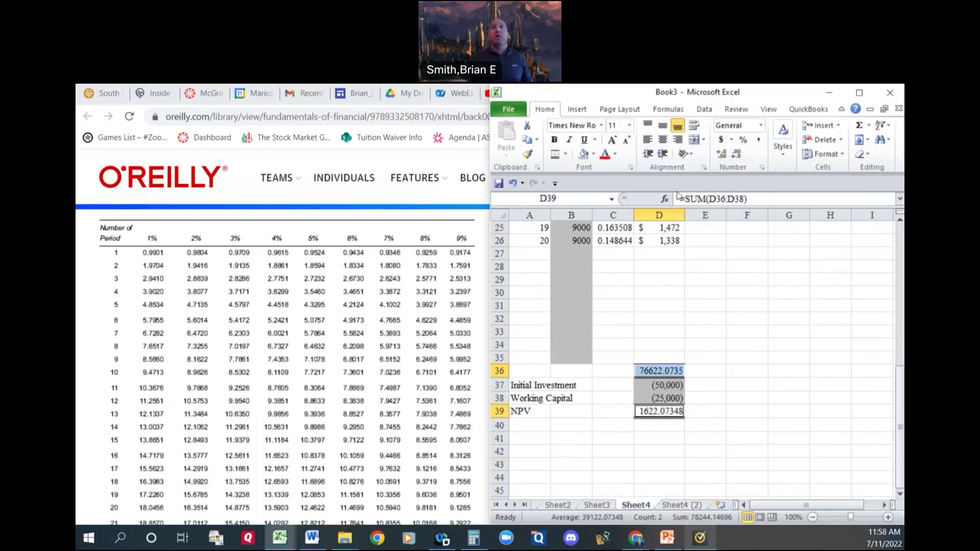
left_click(760, 141)
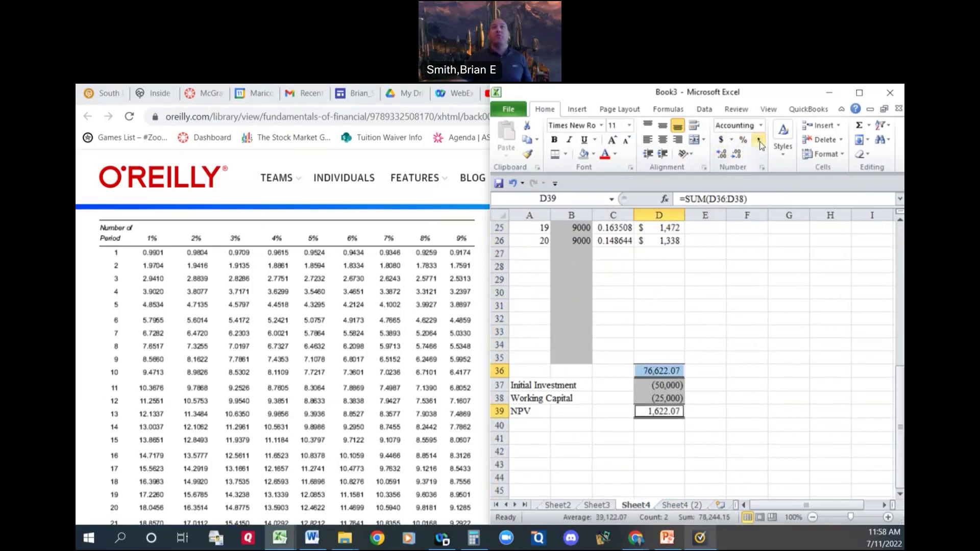
left_click(736, 153)
left_click(736, 153)
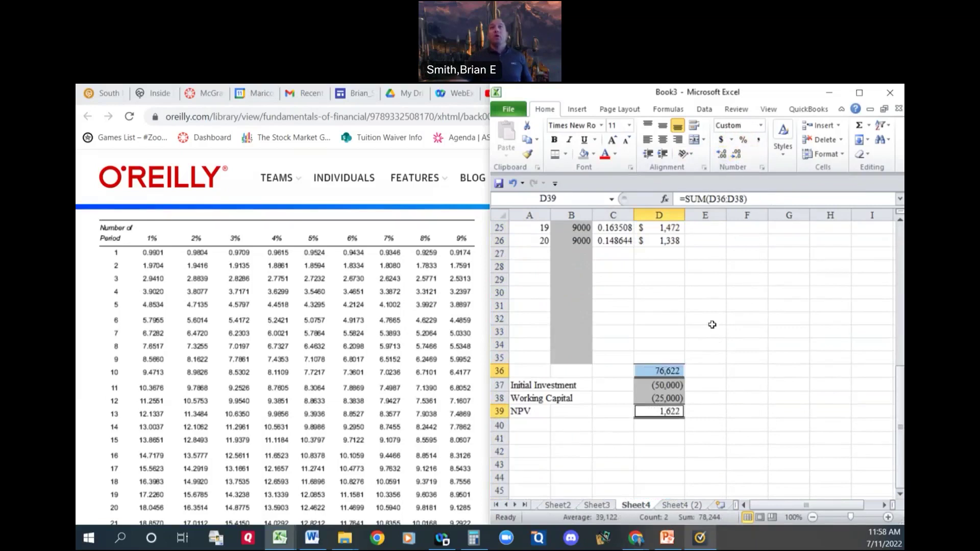
left_click(713, 328)
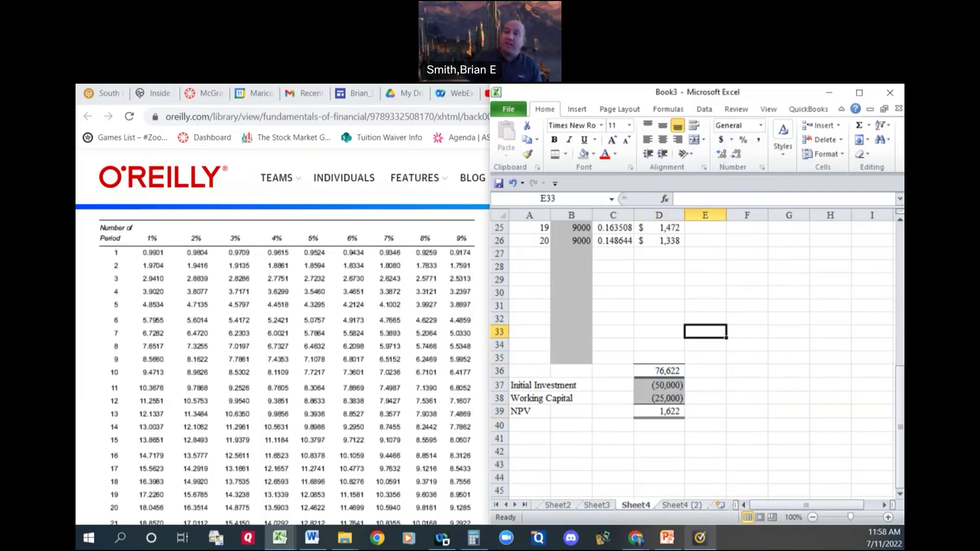
key("alt+Tab")
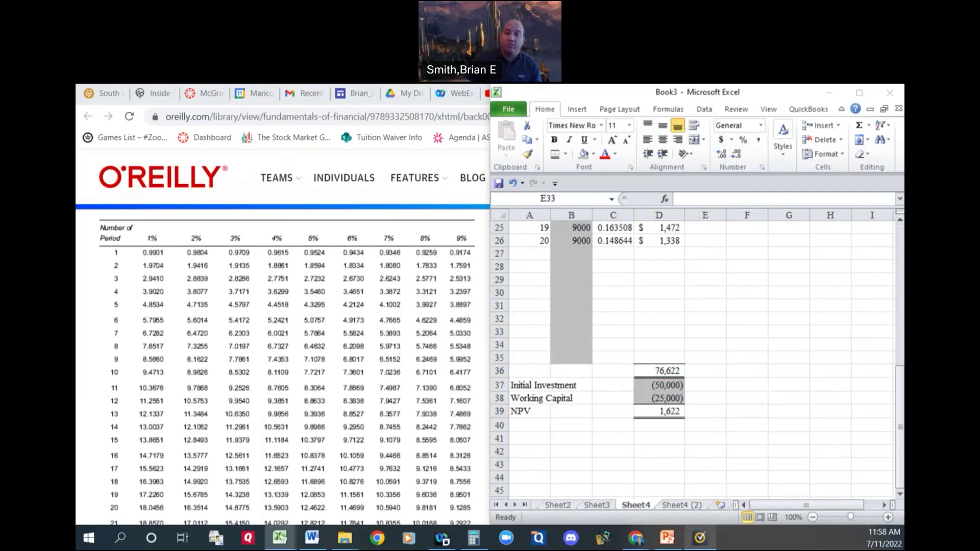